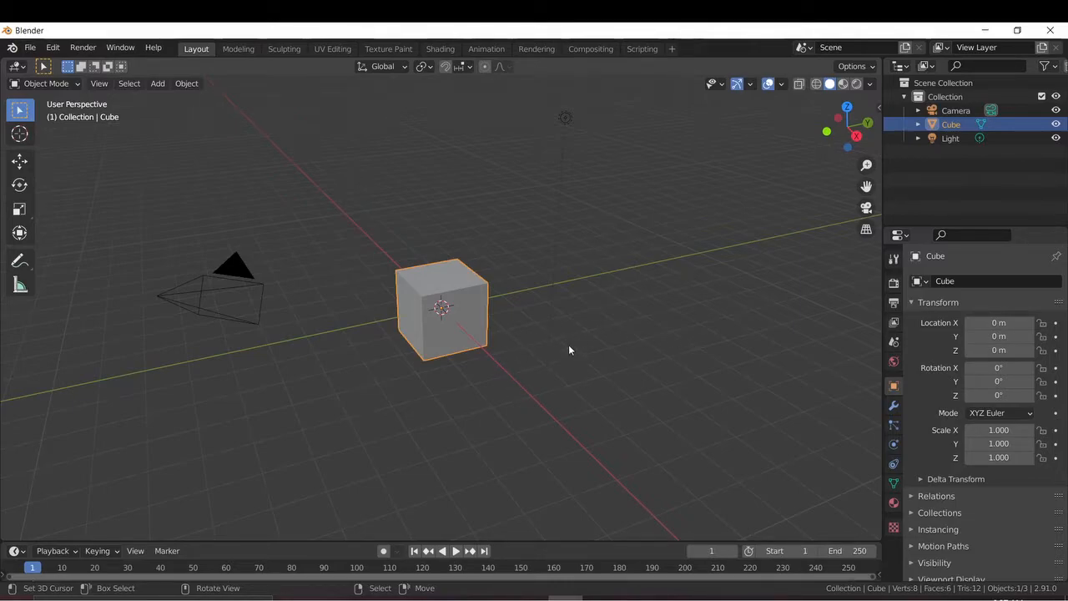
Step: Switch the scene to the Animation workspace
scroll(572, 343, "down", 2)
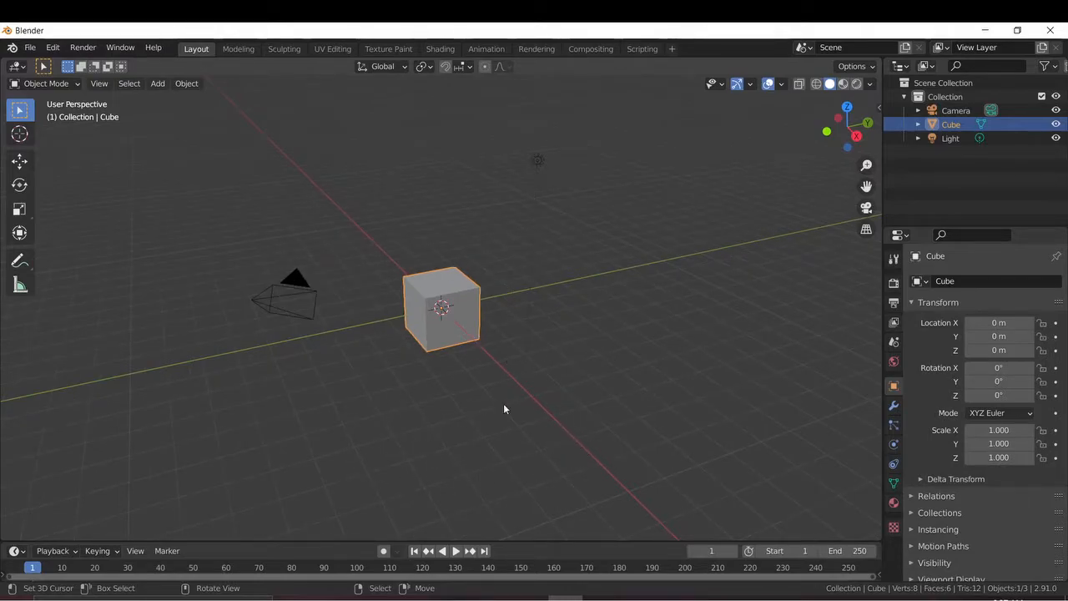
left_click(482, 50)
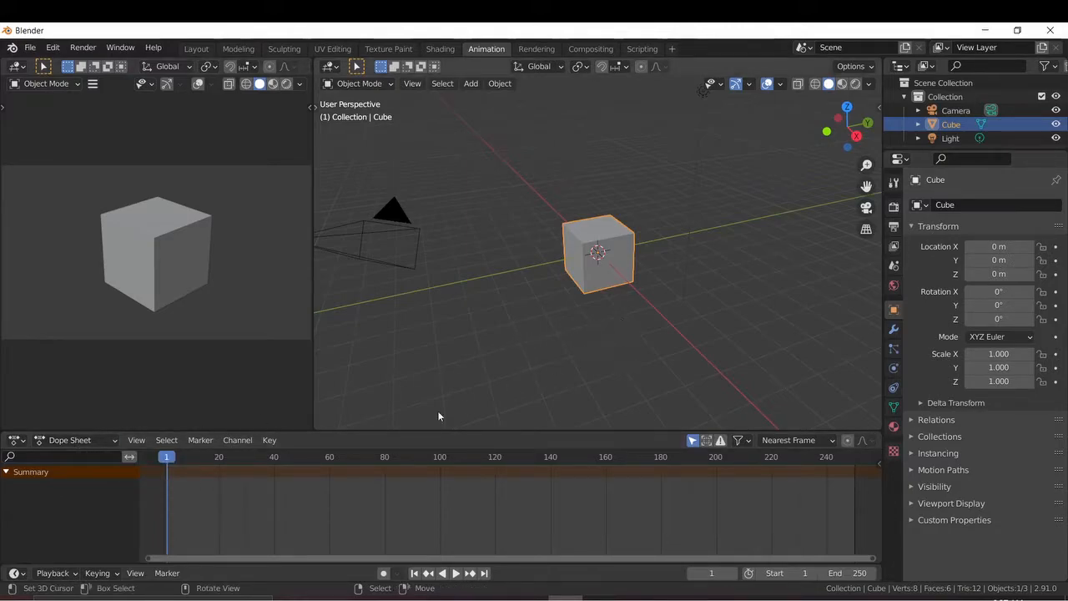
scroll(535, 360, "up", 2)
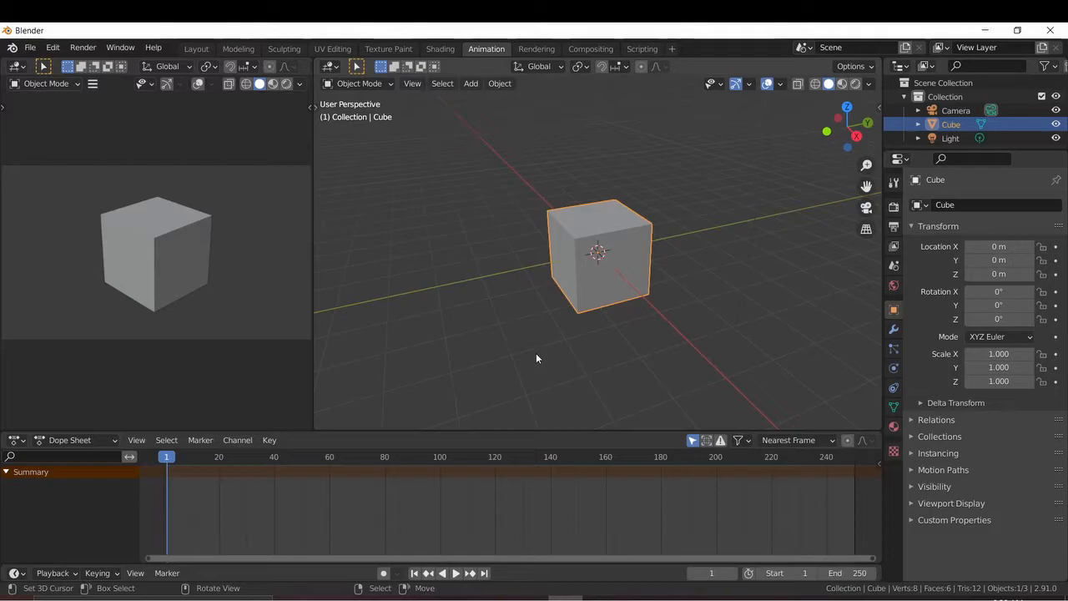
scroll(580, 337, "down", 2)
key("g")
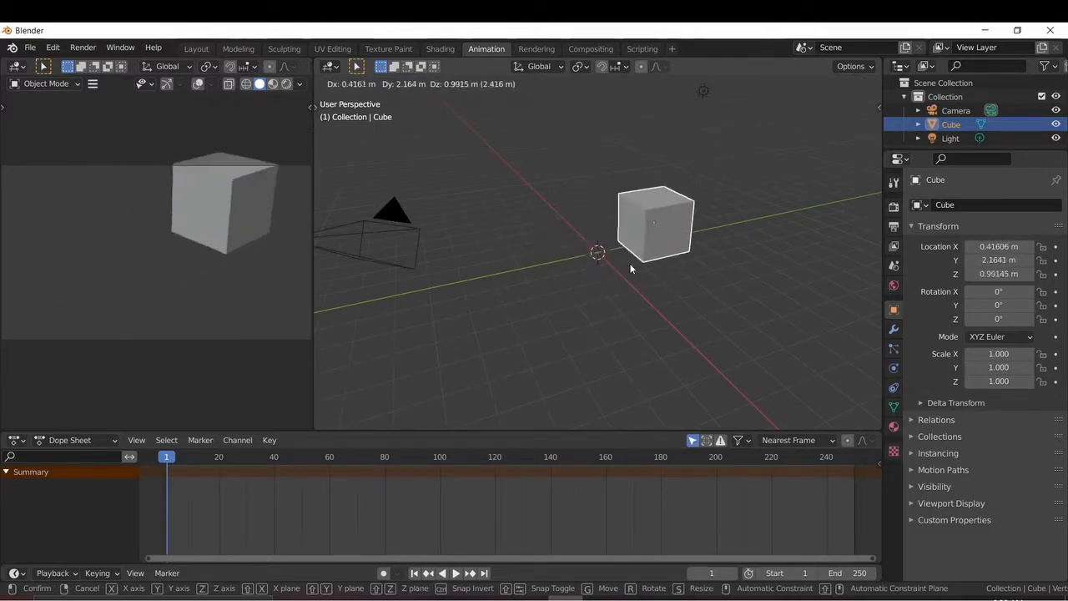
right_click(601, 285)
key("s")
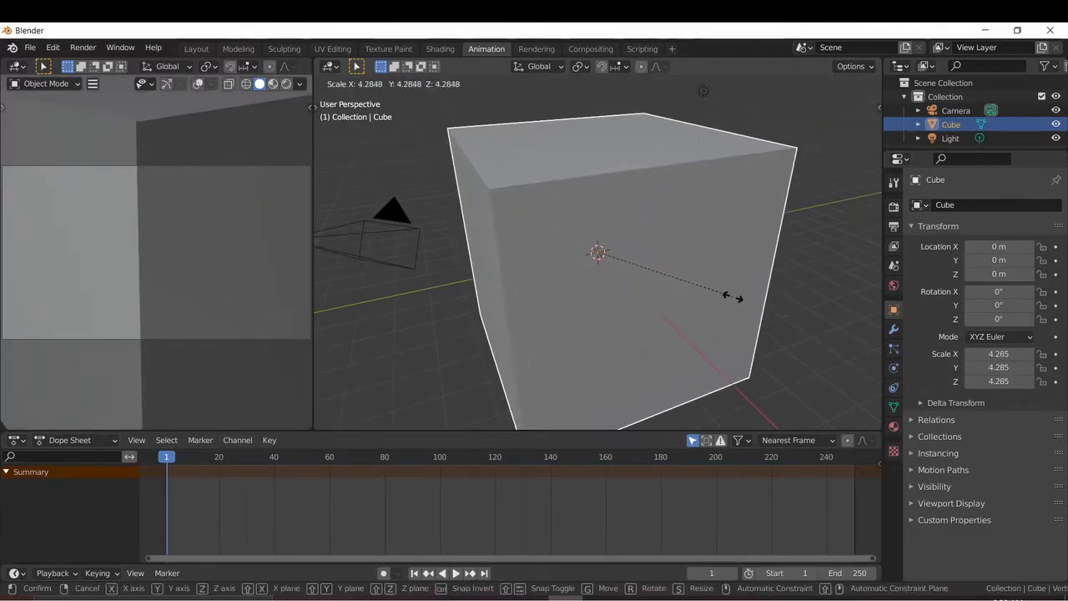
right_click(728, 303)
key("r")
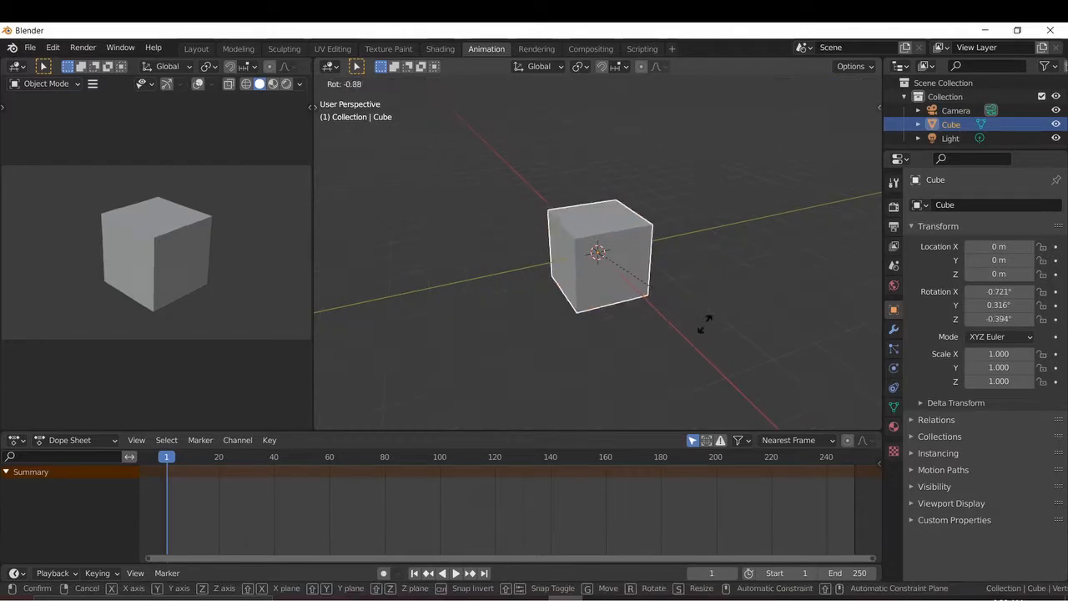
right_click(672, 331)
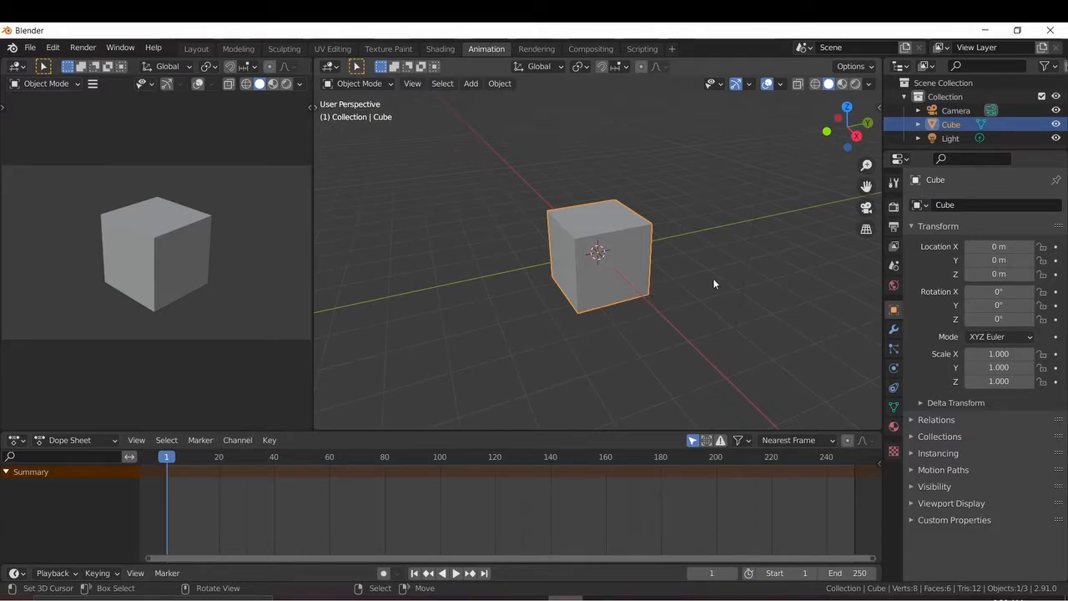
scroll(709, 284, "down", 4)
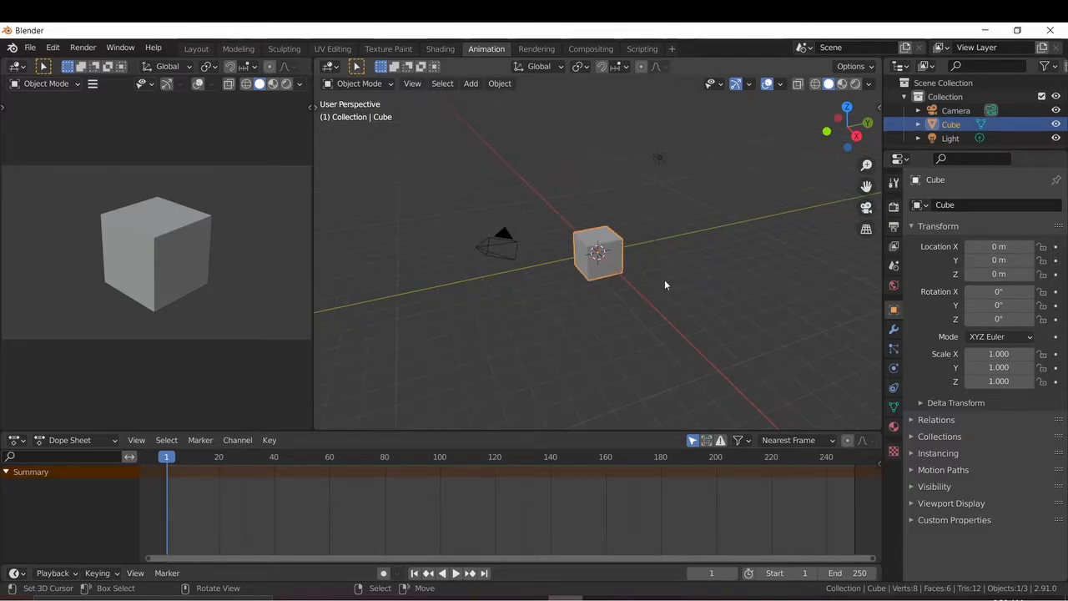
scroll(666, 285, "up", 2)
left_click(400, 239)
mouse_move(424, 278)
middle_mouse_down()
mouse_move(467, 281)
mouse_move(431, 279)
middle_mouse_up()
key("g")
left_click(430, 299)
key("g")
key("x")
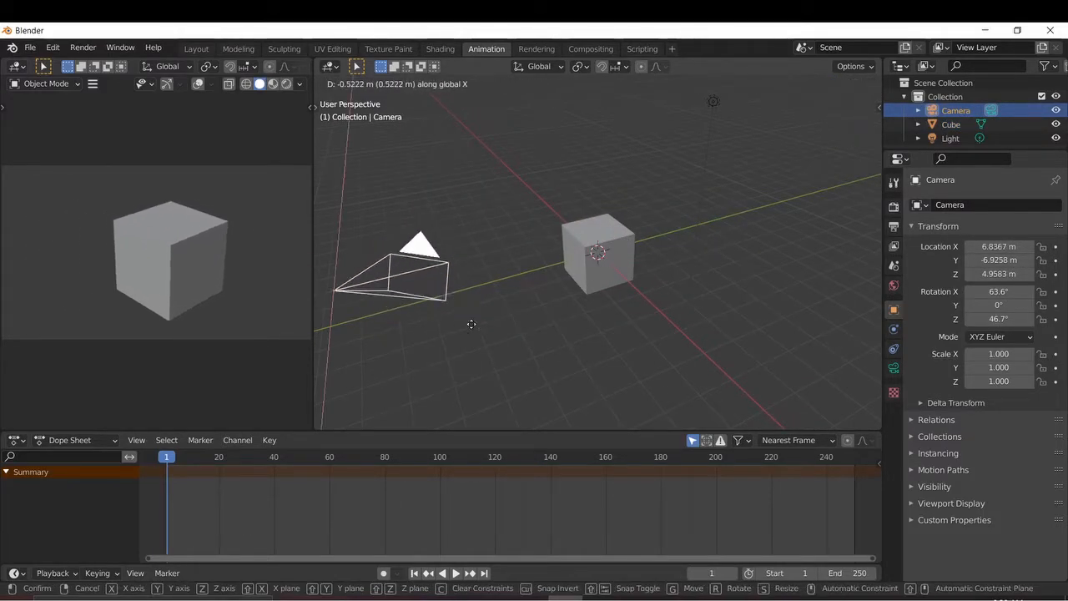
left_click(467, 316)
left_click(614, 247)
key("g")
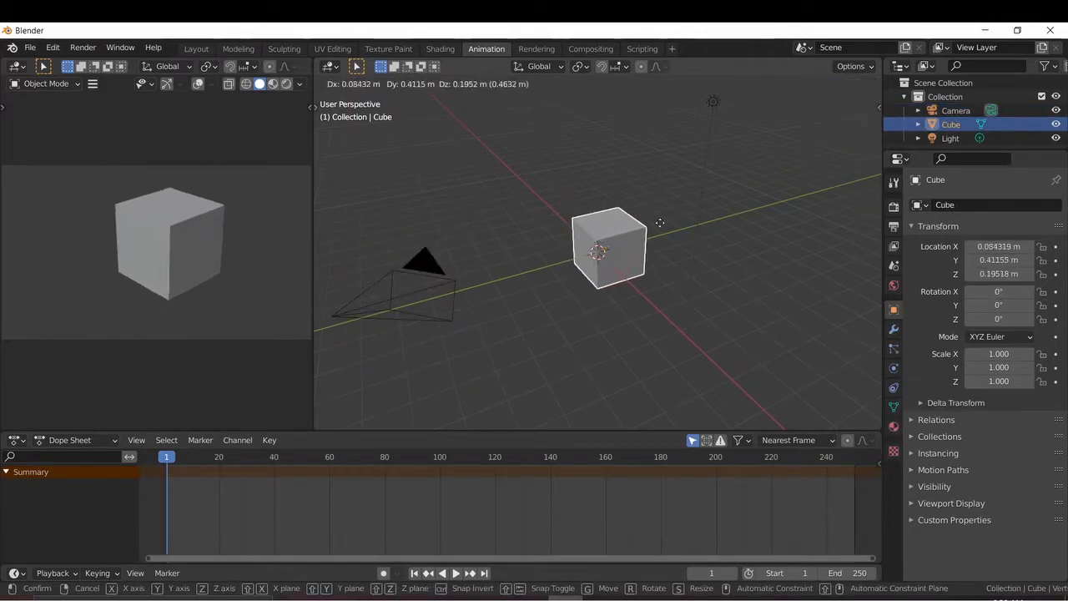
right_click(628, 237)
Step: Select the camera and display its lens properties
left_click(416, 279)
scroll(409, 277, "down", 4)
scroll(590, 286, "up", 6)
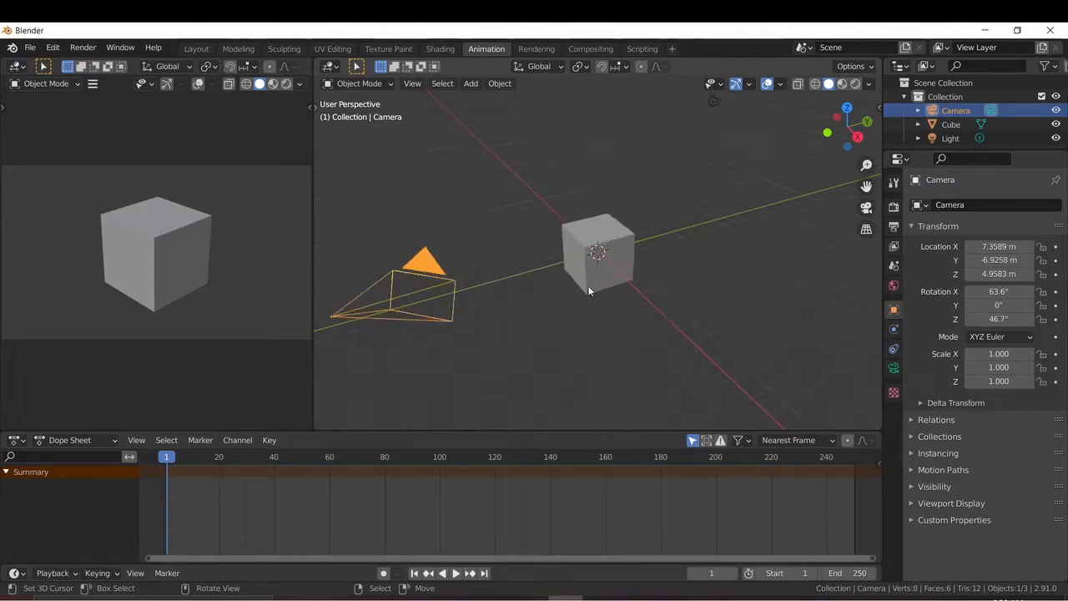
scroll(573, 292, "down", 3)
scroll(567, 289, "up", 1)
left_click(893, 369)
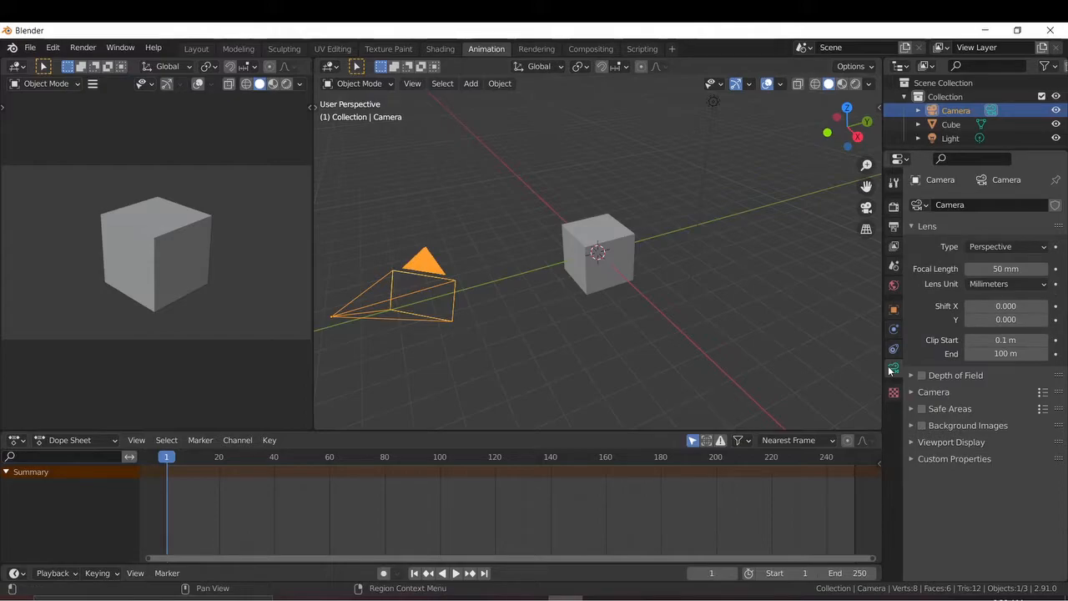
Step: Try a camera Shift X of about 0.41, and reset it to 0
mouse_move(993, 308)
left_mouse_down()
mouse_move(1018, 308)
mouse_move(968, 308)
mouse_move(1035, 308)
mouse_move(943, 308)
mouse_move(1052, 308)
mouse_move(1008, 308)
left_mouse_up()
left_click(1008, 308)
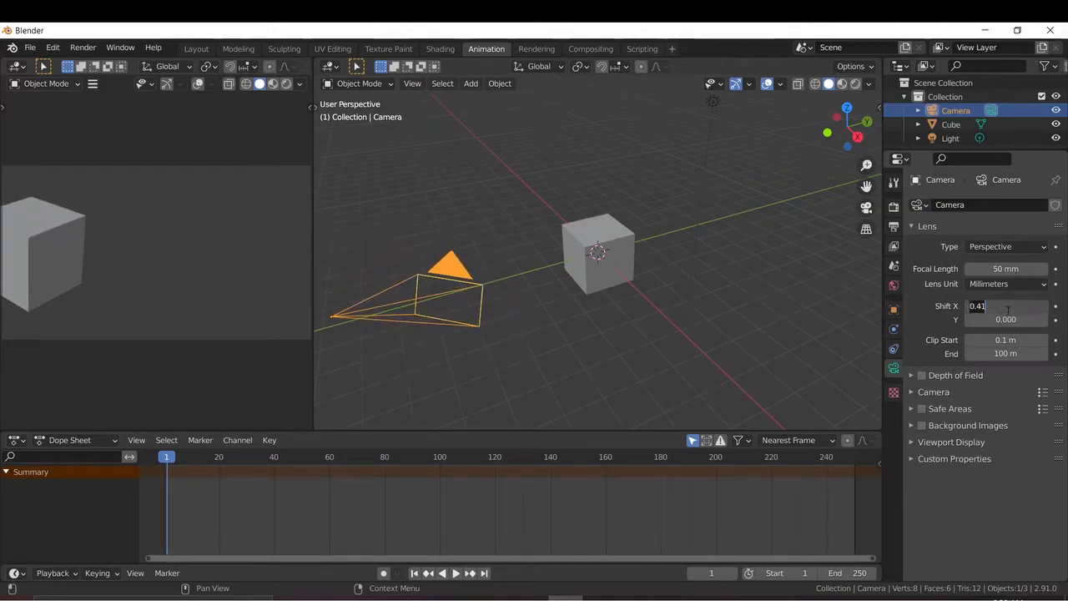
type("0")
key("Return")
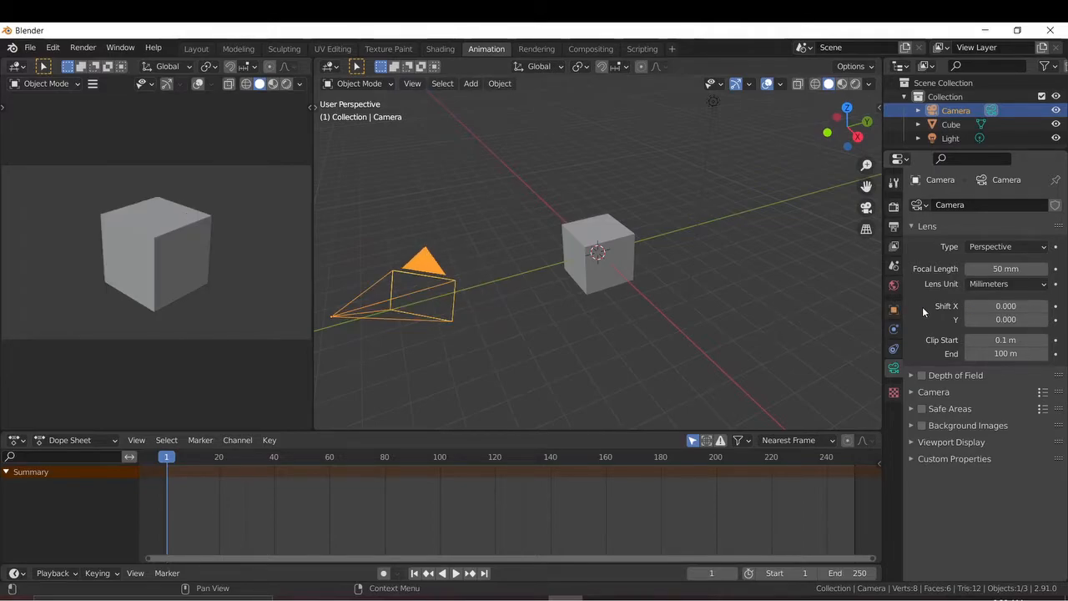
Step: Select the cube and display its material properties
left_click(615, 246)
left_click(894, 426)
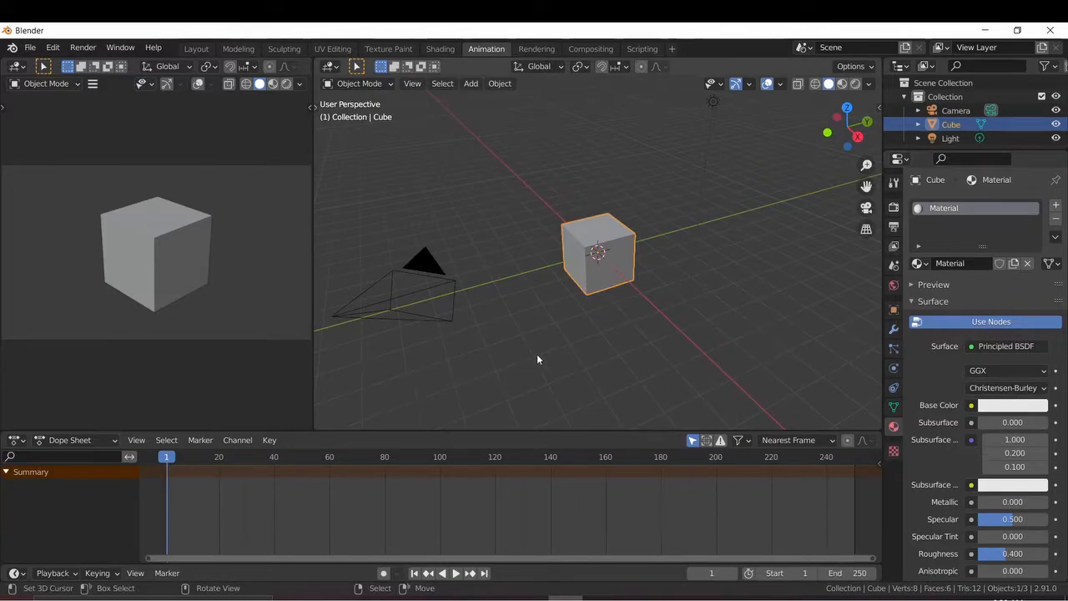
middle_click_drag(557, 347, 758, 295)
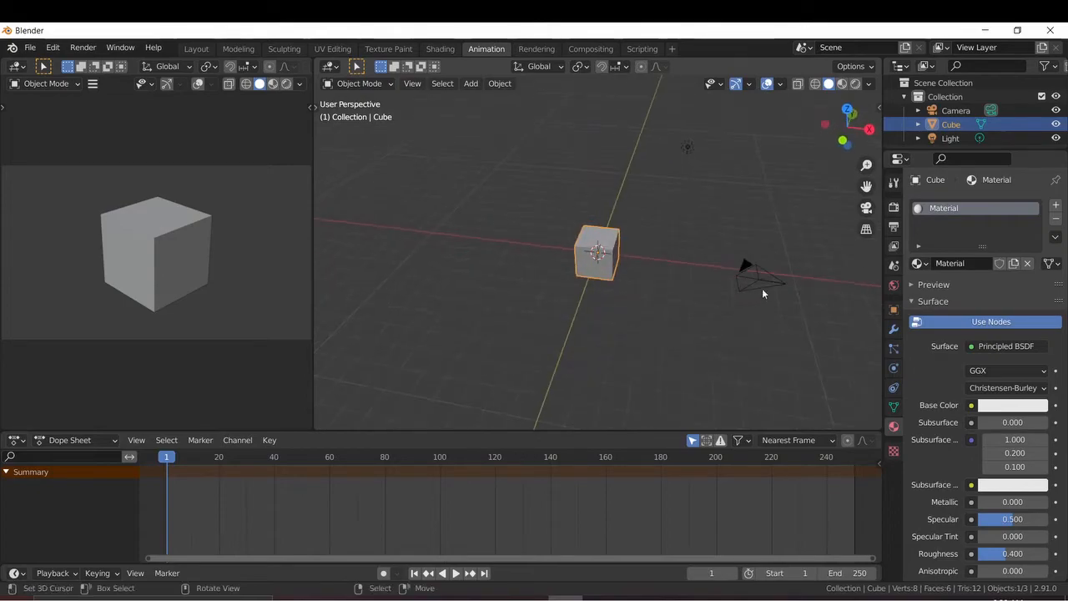
left_click(757, 290)
scroll(677, 293, "up", 2)
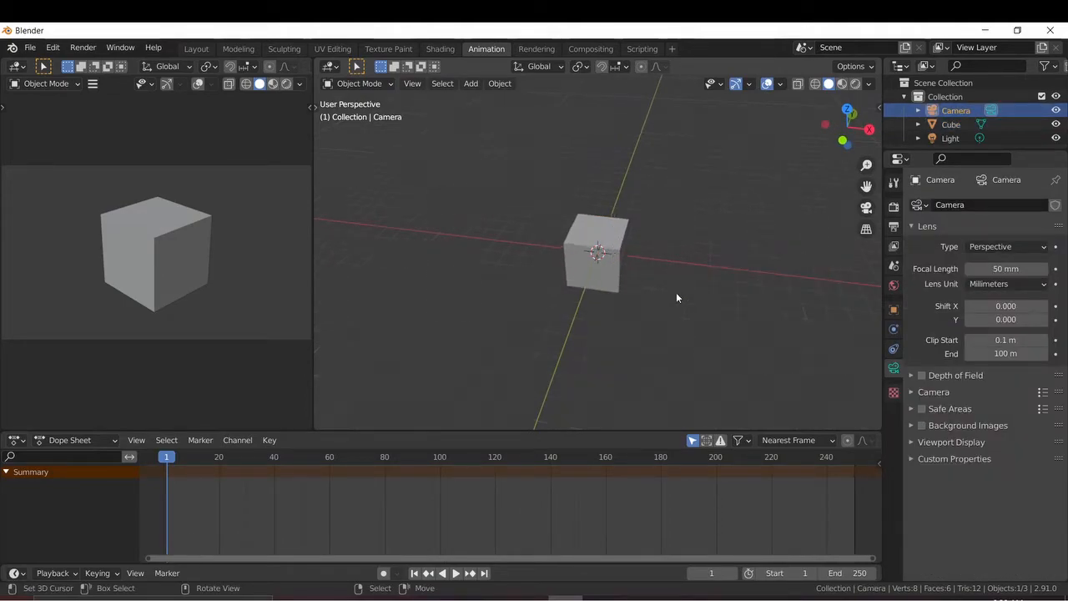
scroll(621, 292, "down", 2)
left_click(605, 265)
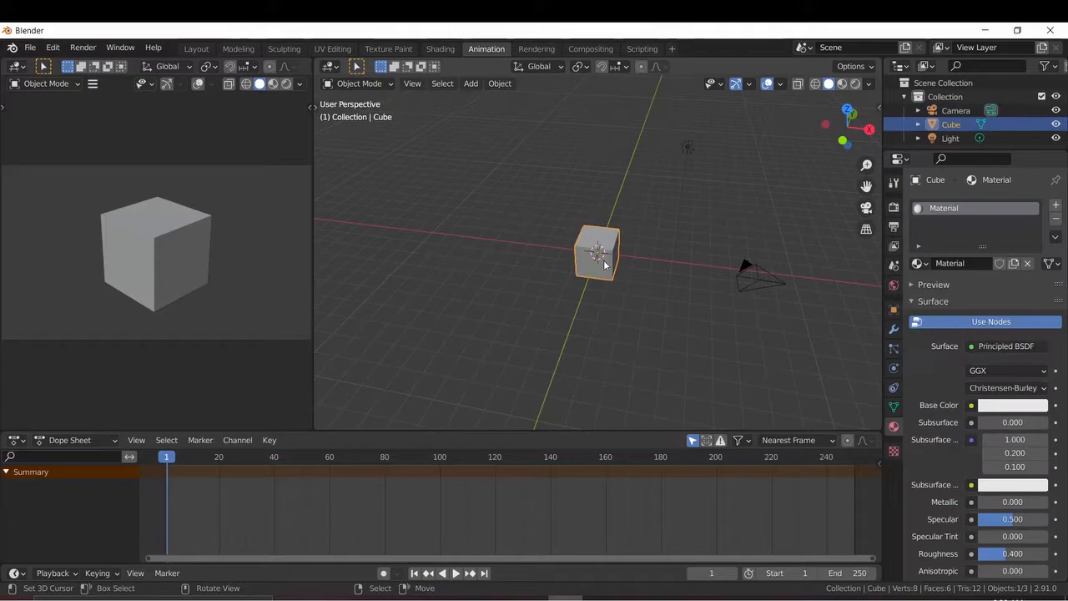
key("s")
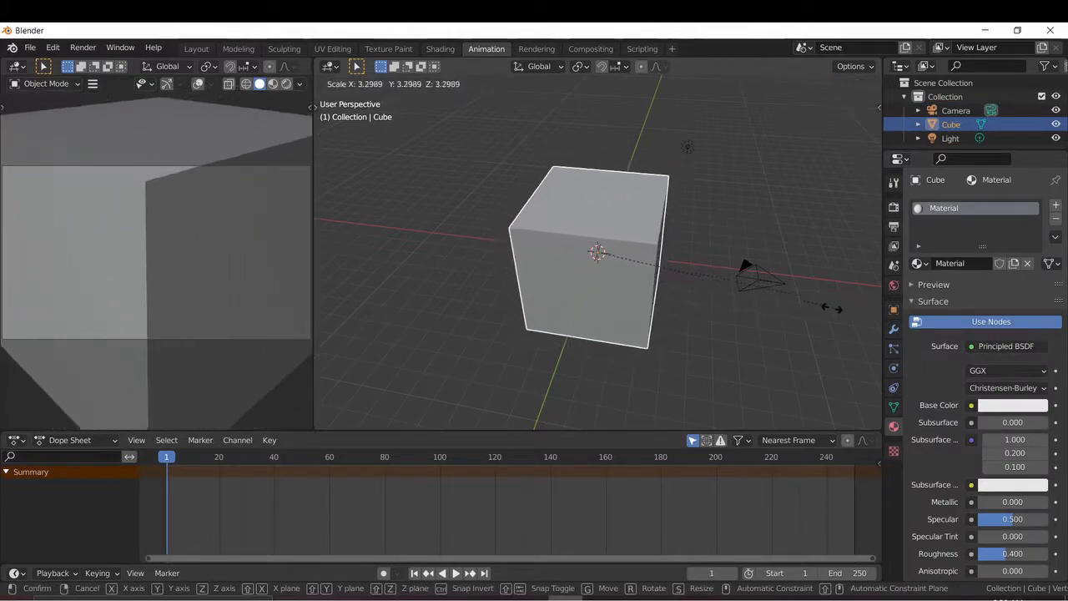
right_click(695, 300)
Step: Select the camera in the 3D scene
scroll(695, 299, "up", 2)
scroll(695, 300, "down", 2)
middle_click_drag(695, 303, 610, 286)
left_click(472, 248)
scroll(528, 271, "up", 2)
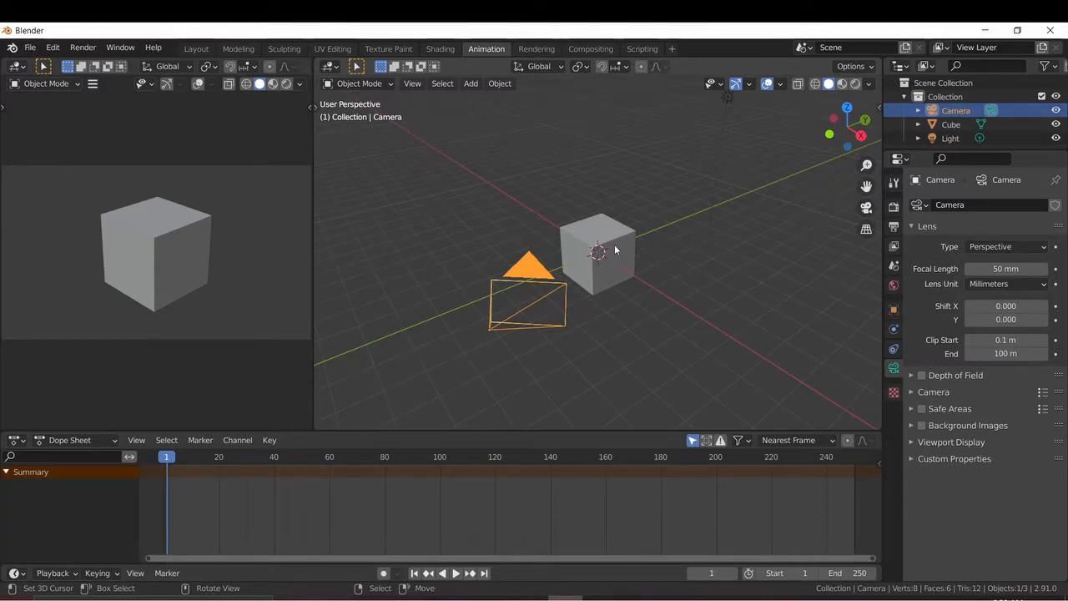
scroll(612, 246, "up", 3)
scroll(610, 246, "down", 2)
scroll(611, 250, "down", 2)
key("s")
left_click(639, 305)
scroll(684, 303, "up", 2)
scroll(667, 304, "down", 2)
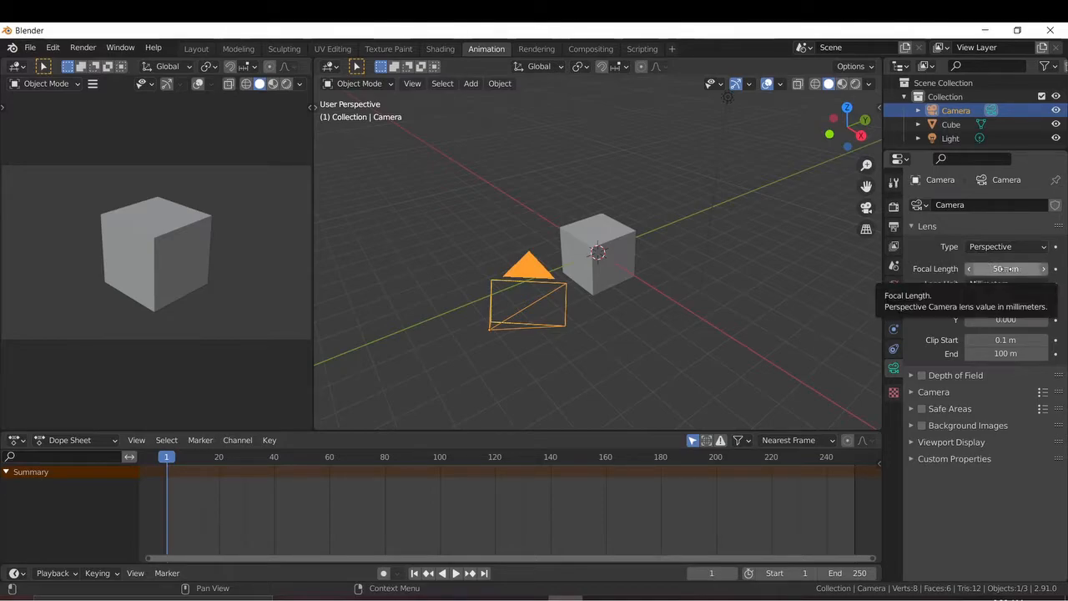
mouse_move(1006, 269)
left_mouse_down()
mouse_move(951, 269)
mouse_move(1031, 269)
mouse_move(968, 269)
mouse_move(1031, 268)
mouse_move(1011, 269)
left_mouse_up()
key("ctrl+z")
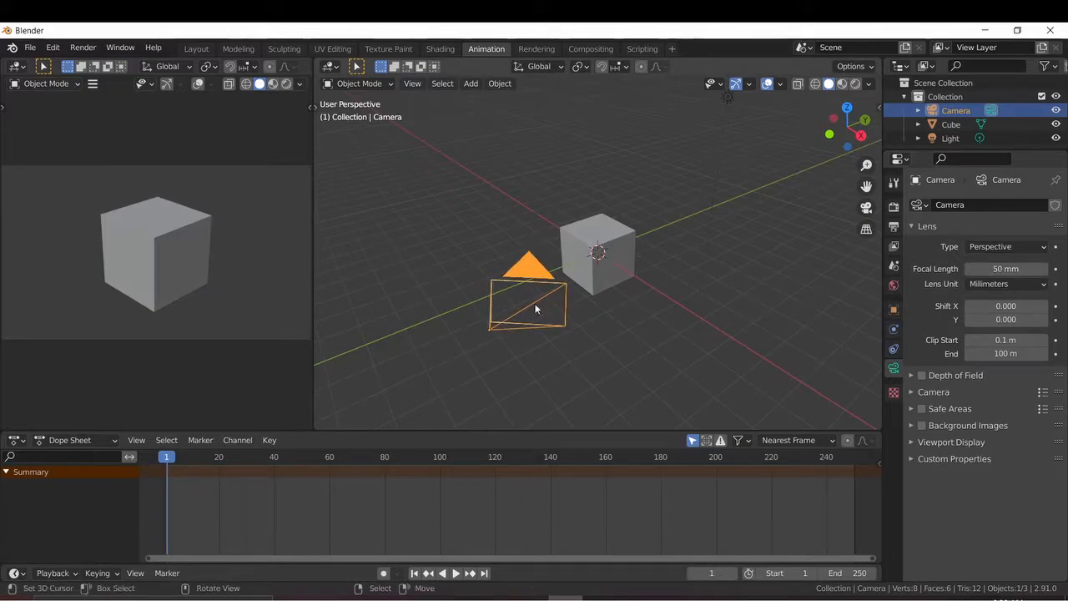
key("g")
key("x")
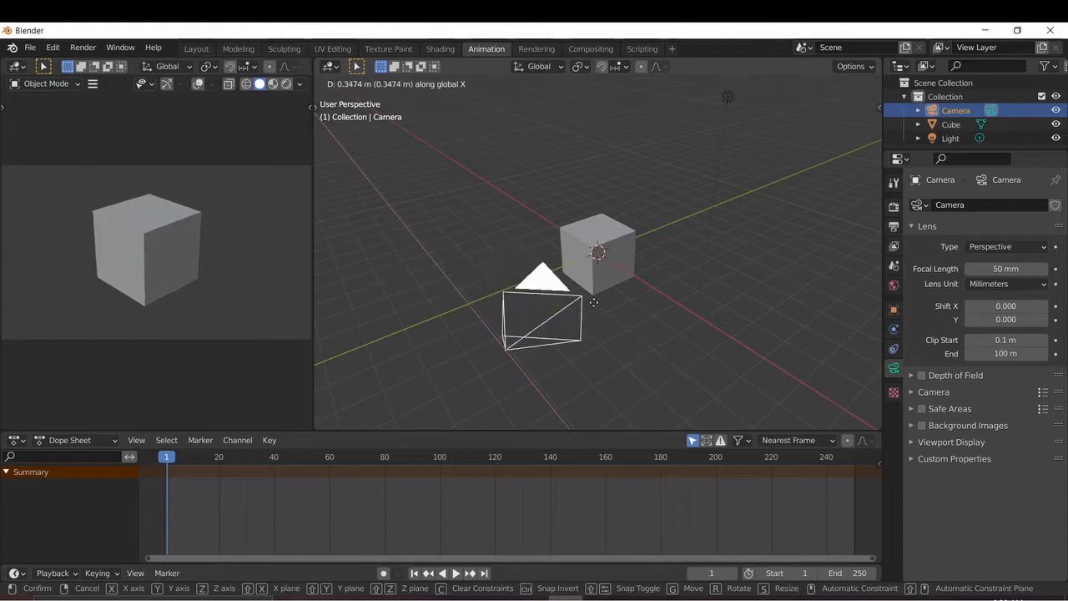
left_click(720, 320)
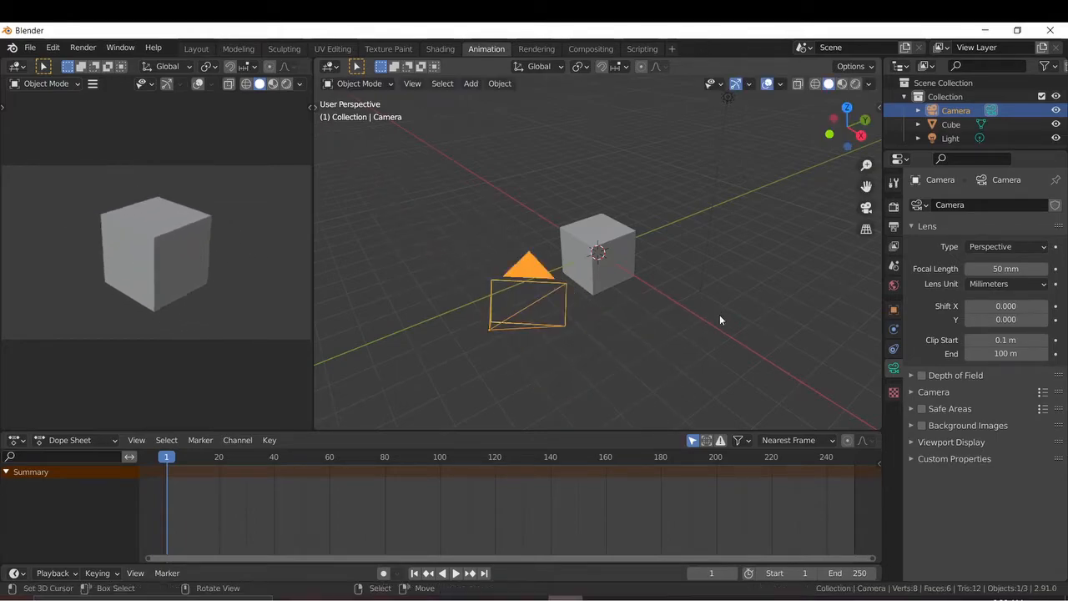
Step: Set the end frame to 48 in the scene's output dimensions
left_click(894, 186)
left_click(894, 207)
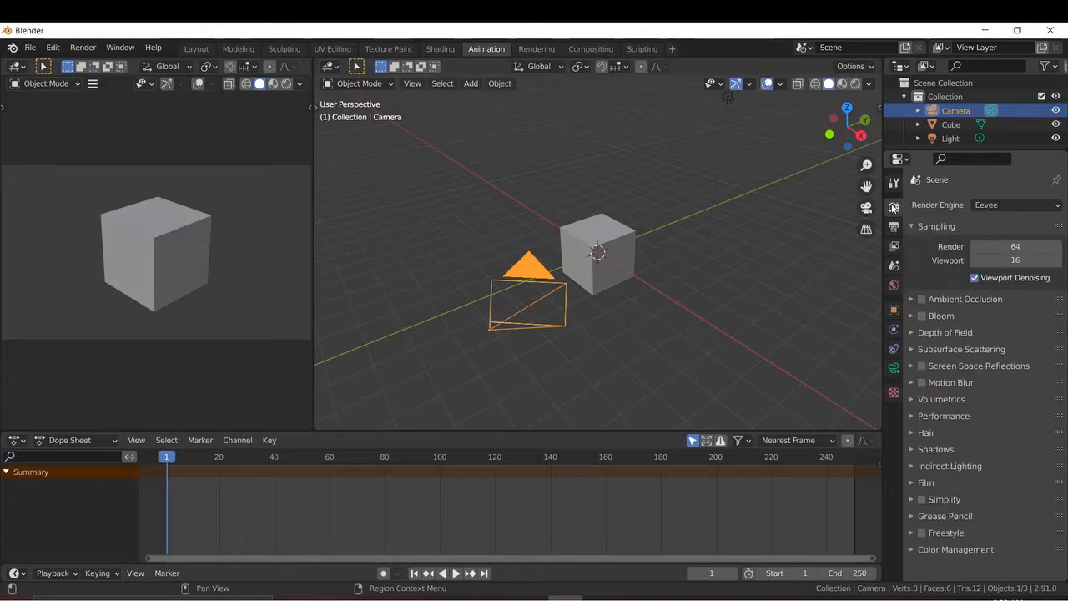
left_click(894, 184)
left_click(893, 229)
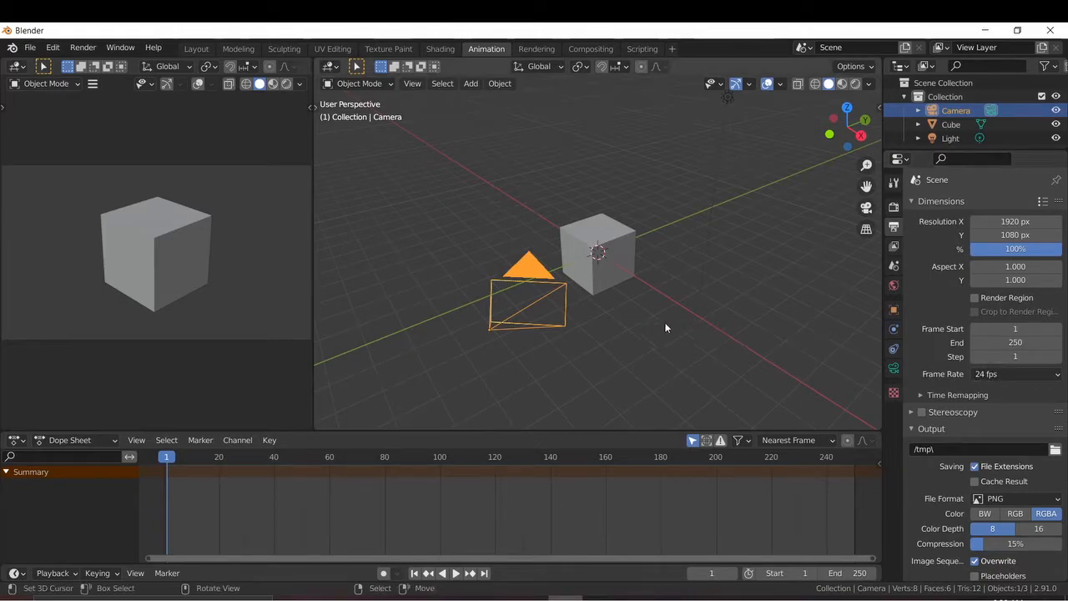
left_click(1006, 340)
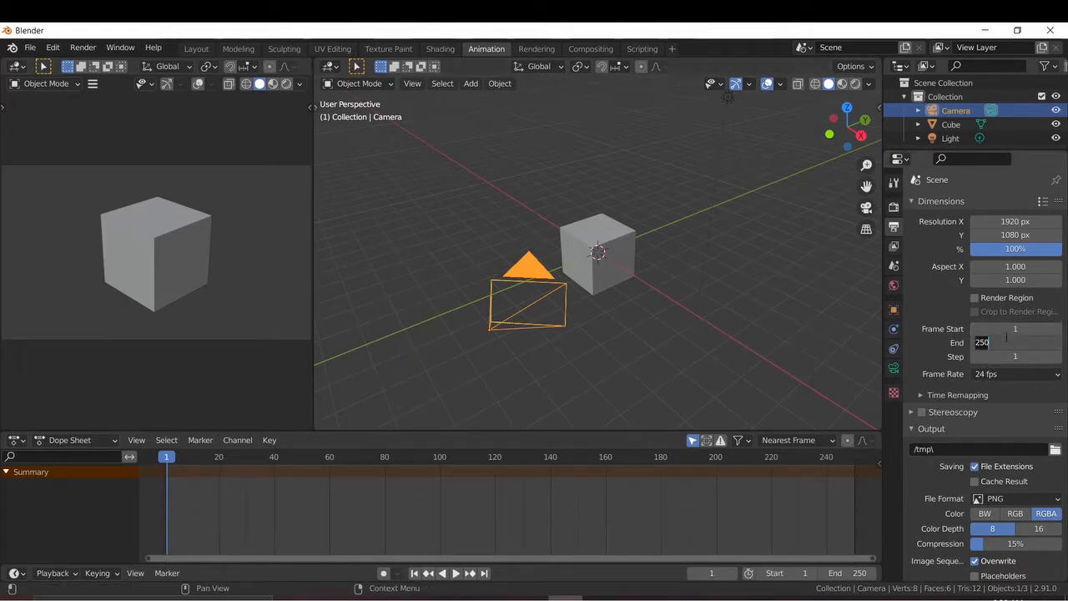
type("48")
key("Return")
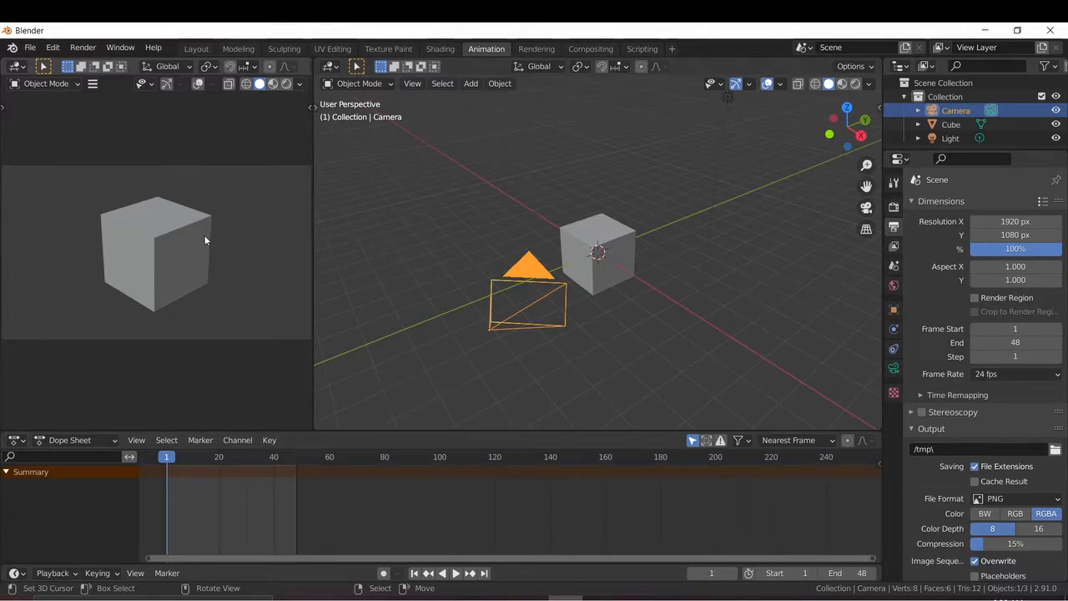
Step: Go to frame 48 and insert location and rotation keyframes for the camera
left_click_drag(170, 460, 300, 468)
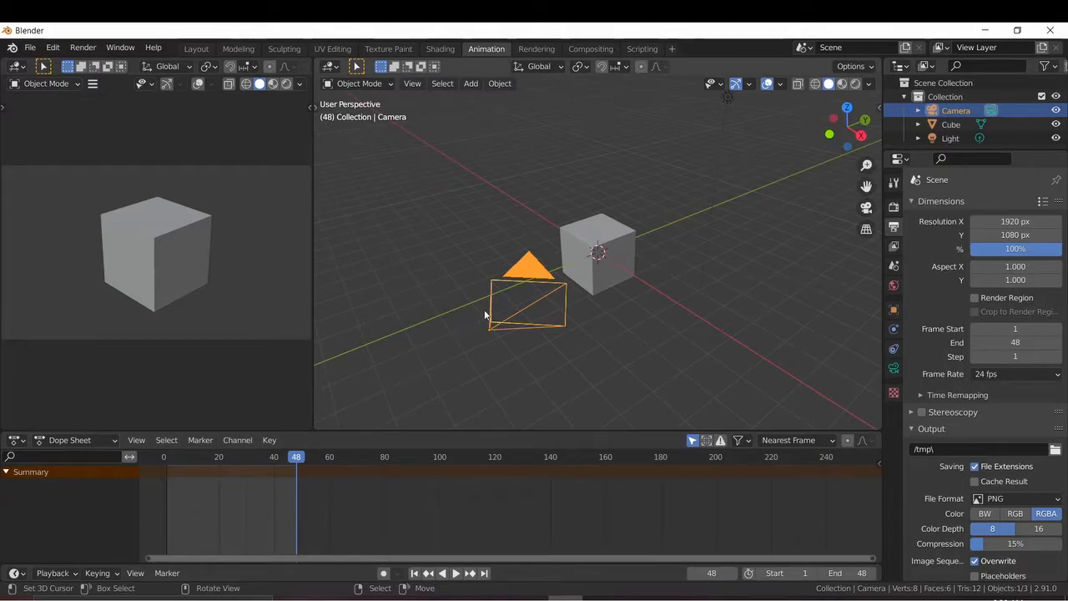
key("i")
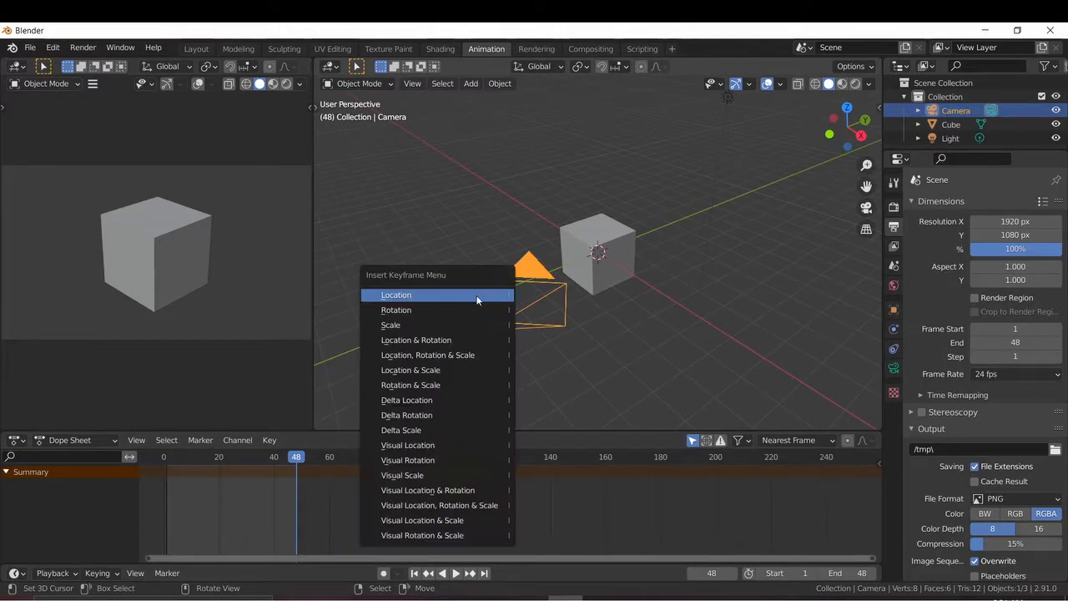
left_click(446, 294)
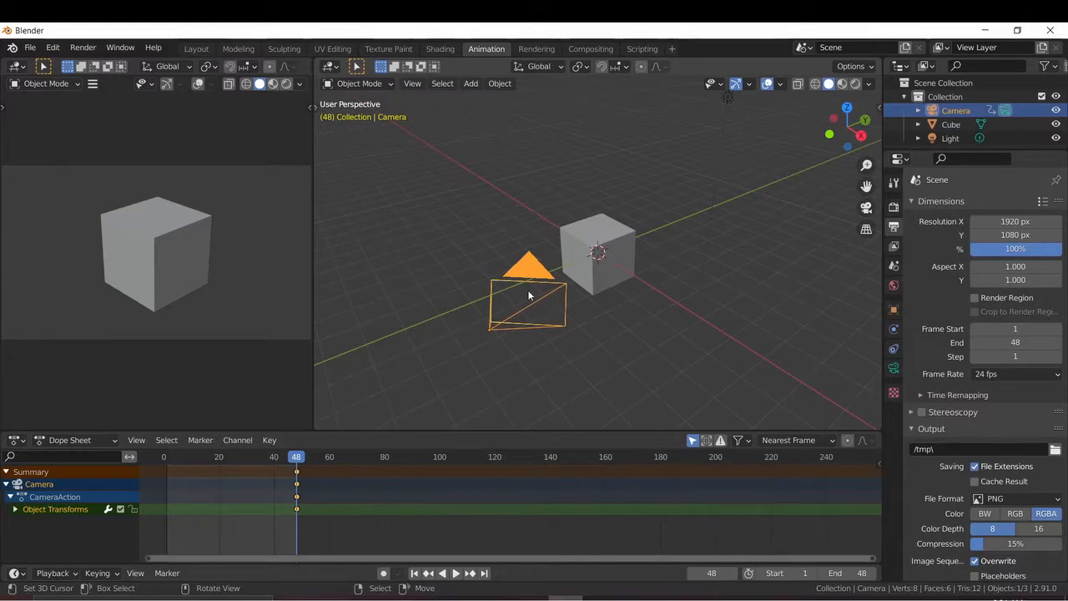
key("i")
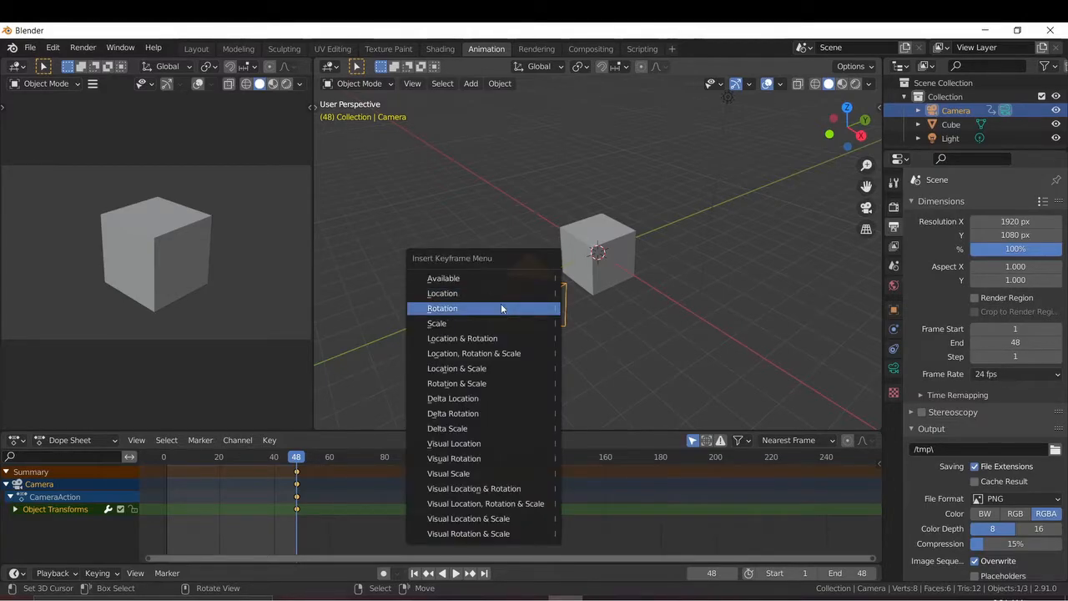
left_click(502, 307)
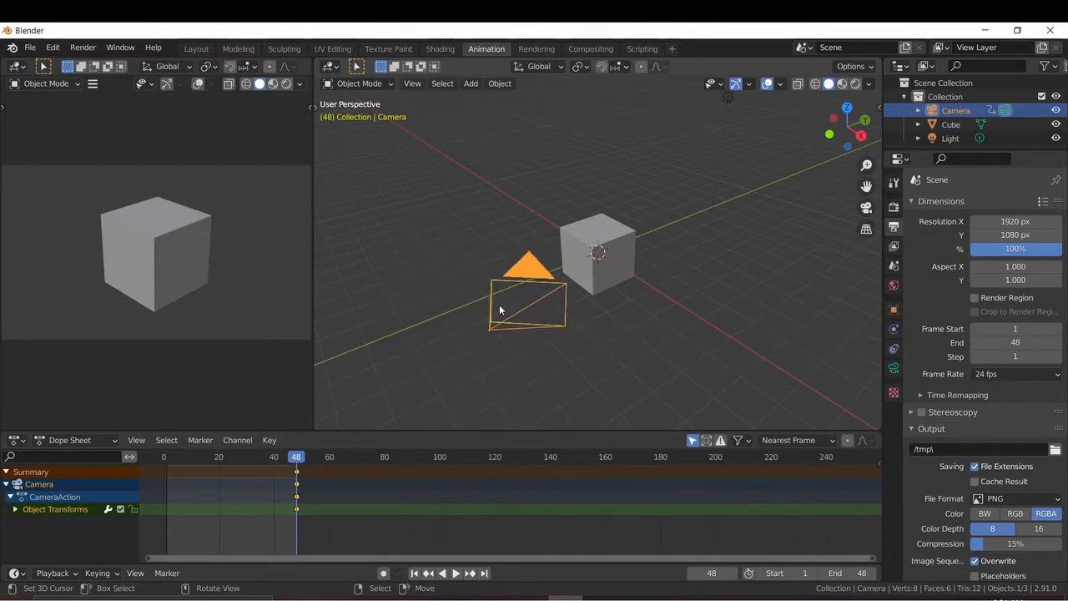
Step: Select the cube and insert a Location, Rotation & Scale keyframe for it at frame 48
scroll(192, 257, "up", 3)
scroll(203, 242, "down", 3)
scroll(620, 233, "up", 4)
scroll(618, 234, "down", 2)
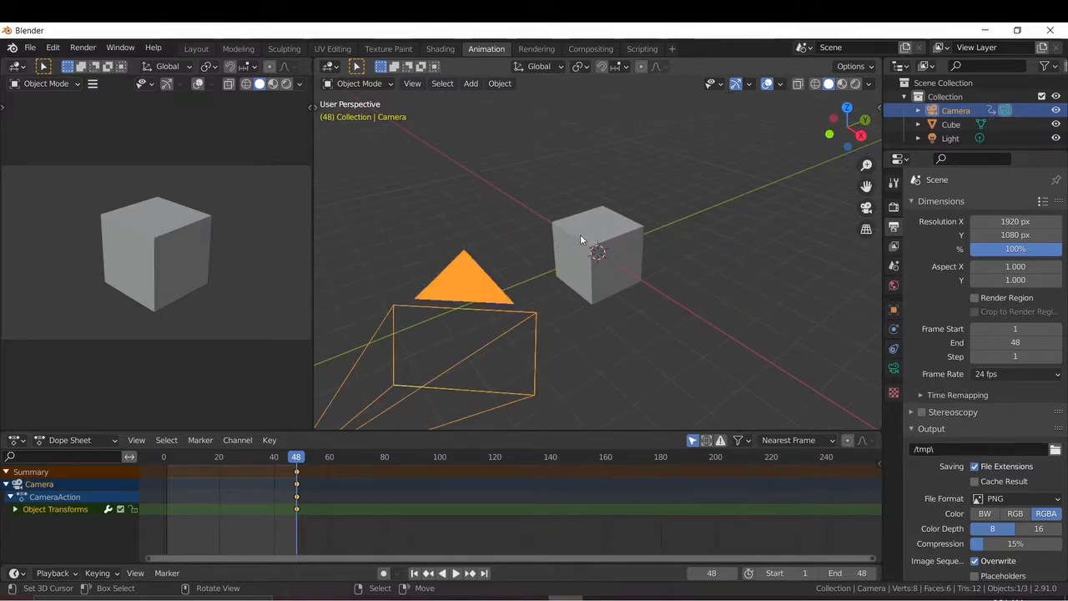
left_click(581, 240)
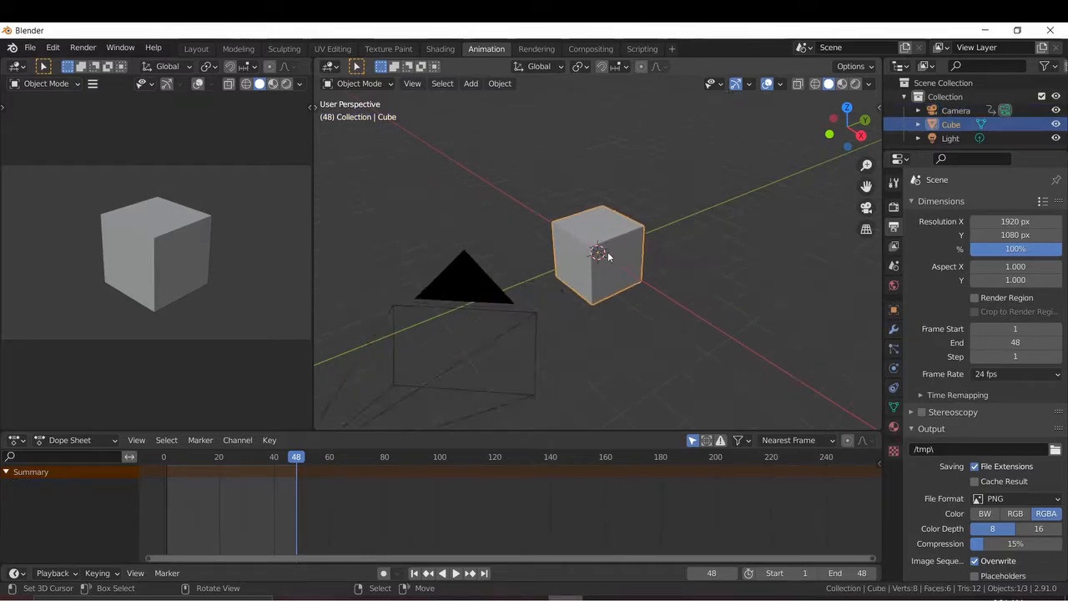
key("i")
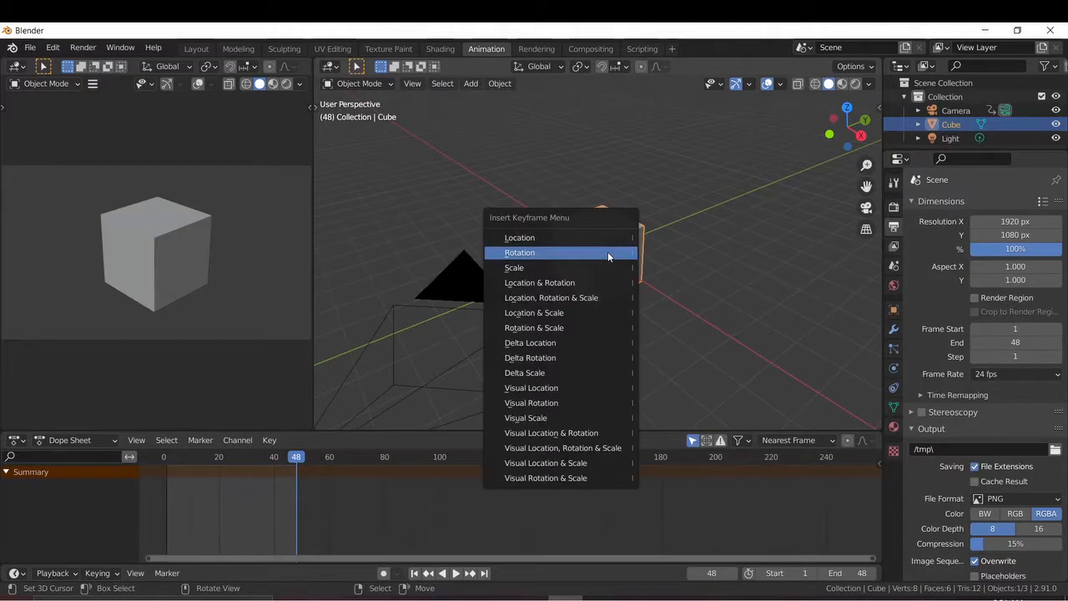
left_click(562, 297)
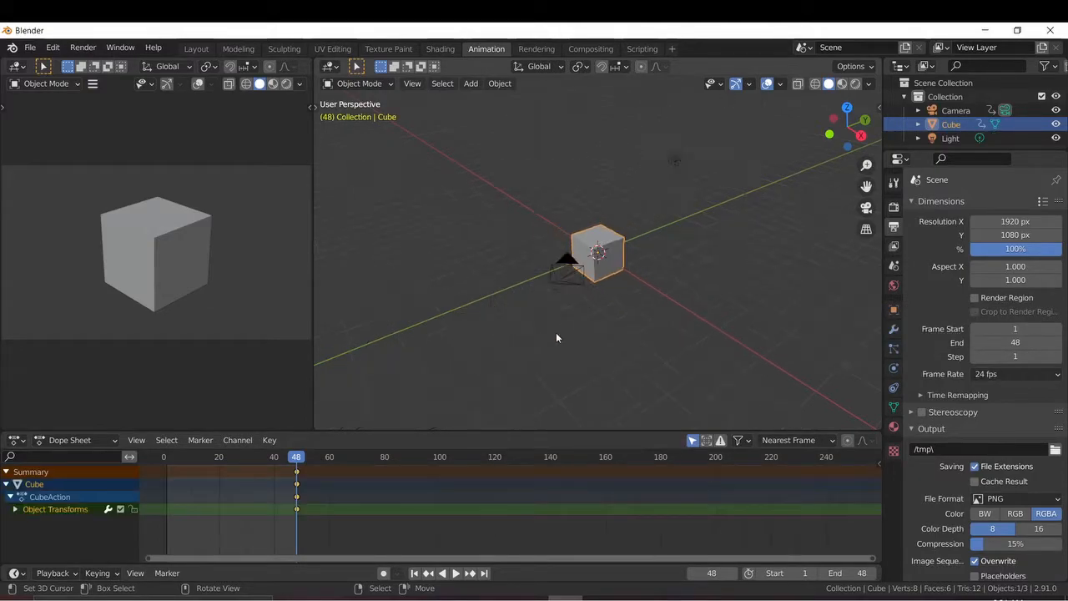
Step: Select the camera, display its lens settings and keyframe the Focal Length at frame 48
left_click(522, 304)
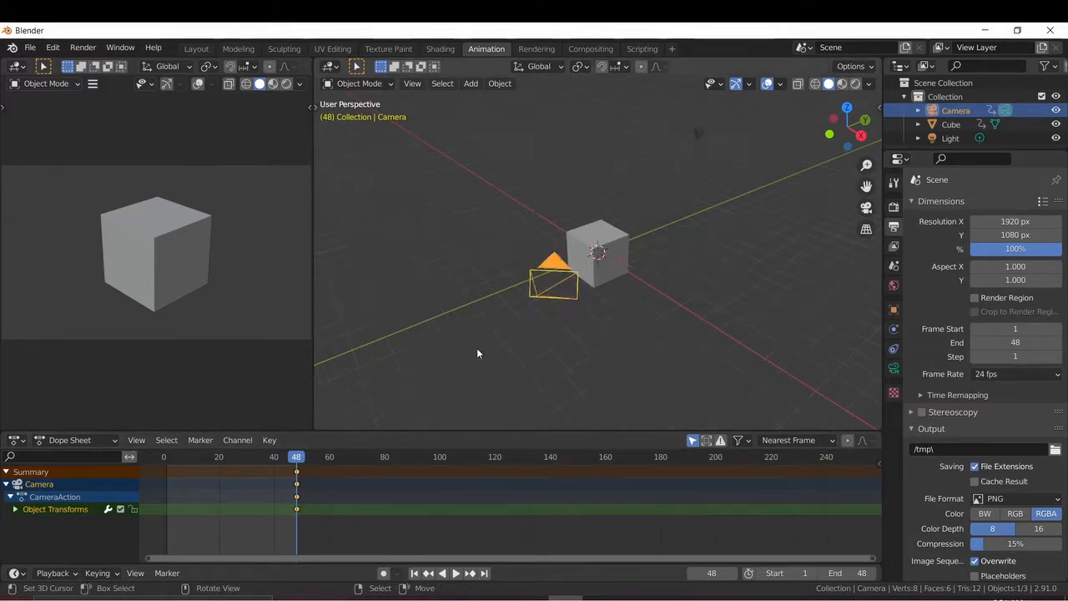
left_click(893, 368)
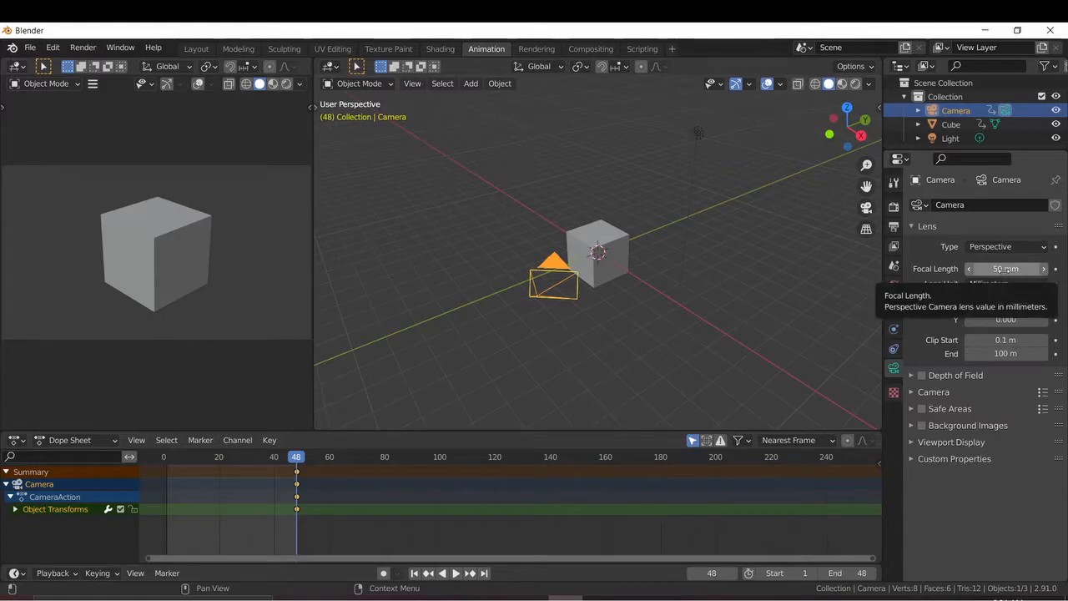
key("i")
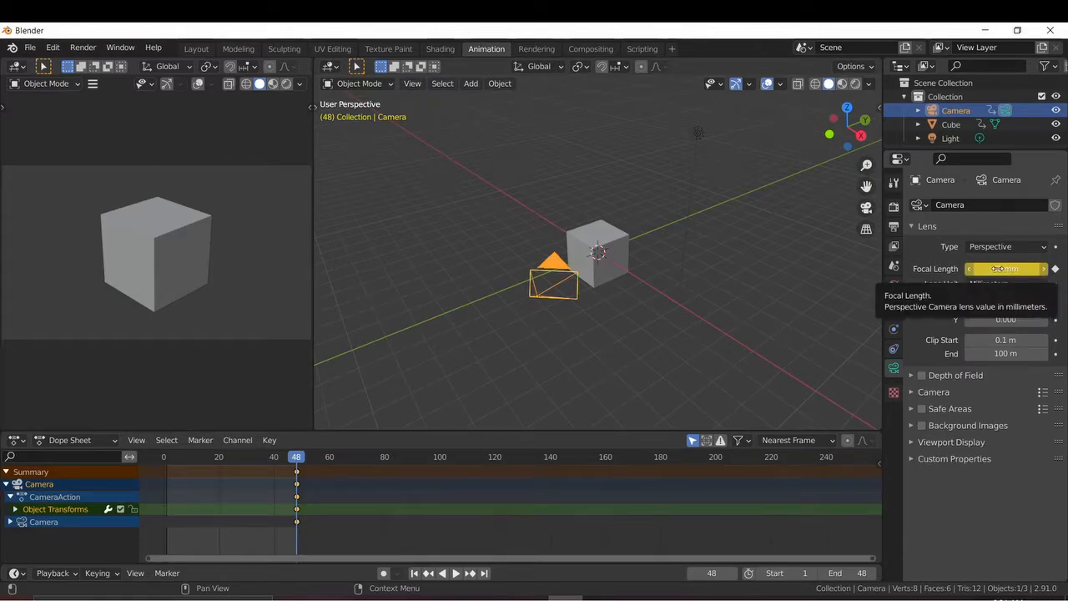
Step: Move the playhead to frame 1 of the Dope Sheet timeline
scroll(270, 502, "up", 2)
middle_click_drag(281, 490, 427, 509)
scroll(415, 480, "up", 1)
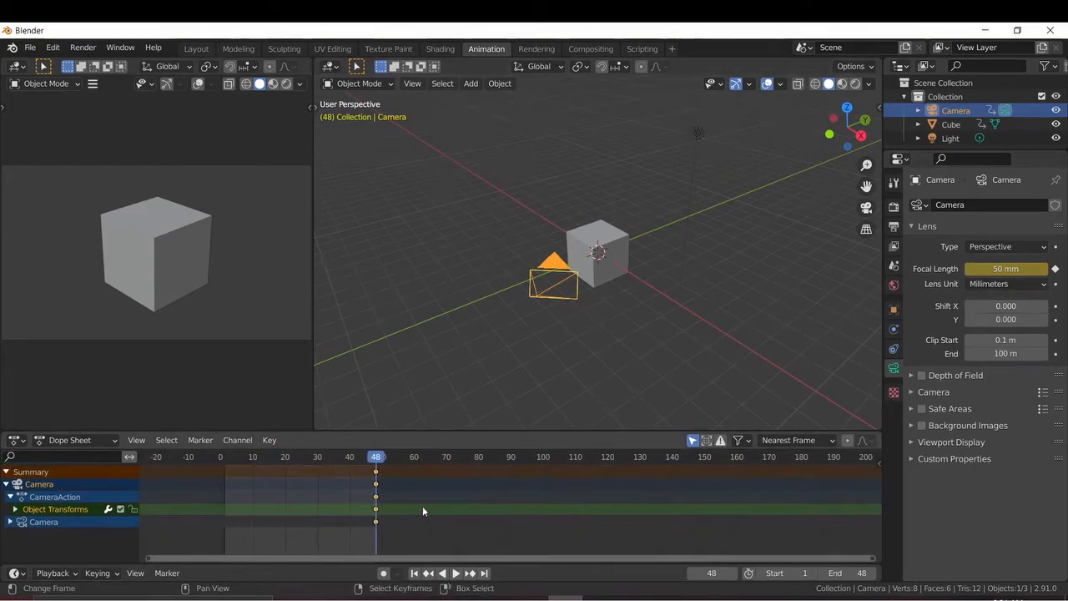
scroll(418, 508, "down", 1)
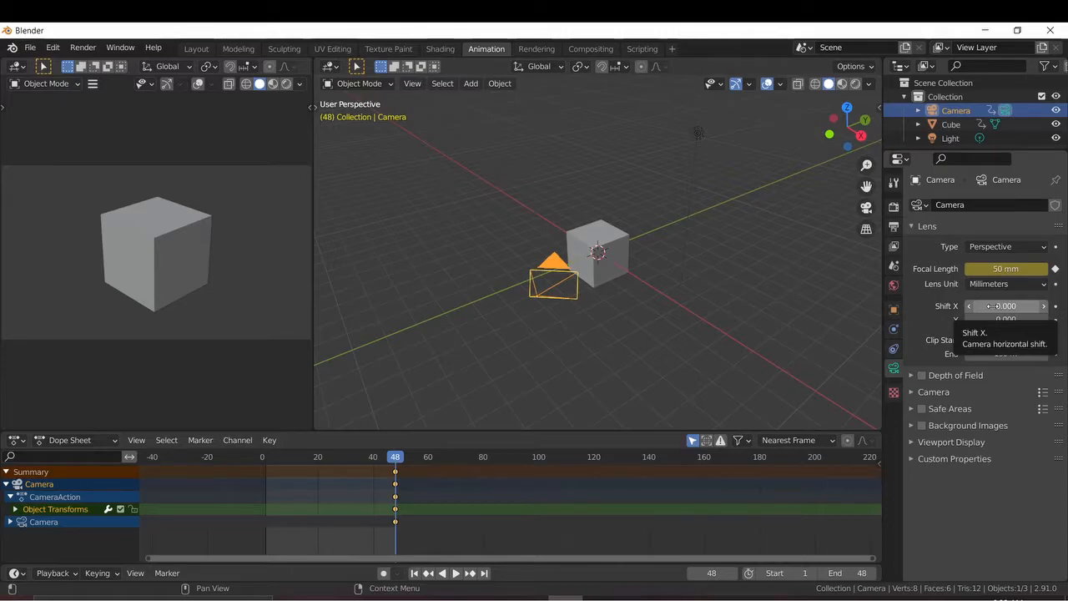
mouse_move(1007, 307)
left_mouse_down()
mouse_move(1043, 307)
mouse_move(968, 307)
mouse_move(1035, 306)
mouse_move(1007, 307)
left_mouse_up()
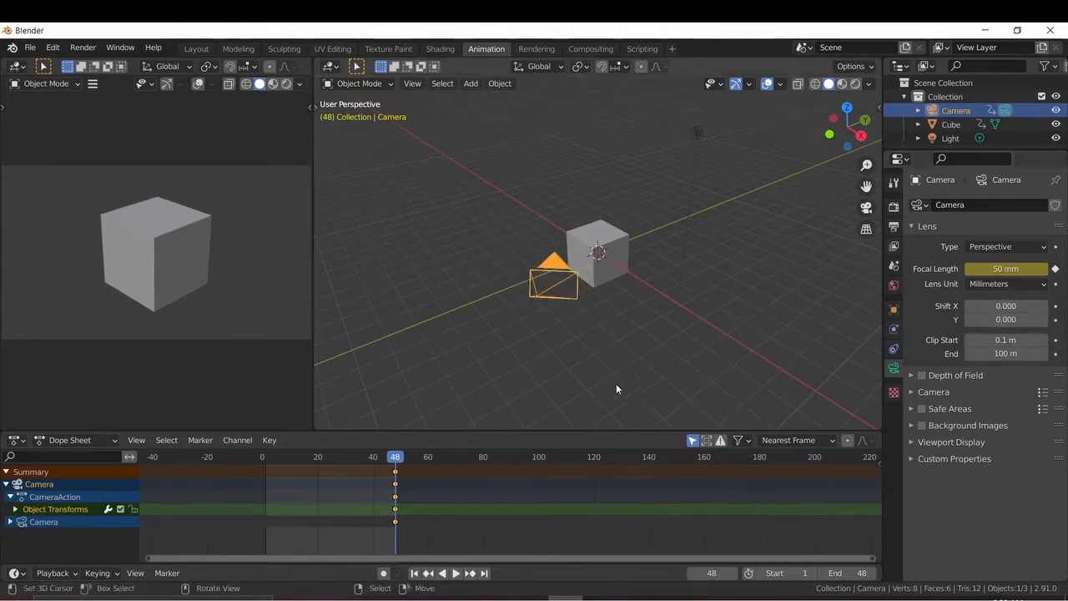
left_click_drag(398, 458, 265, 461)
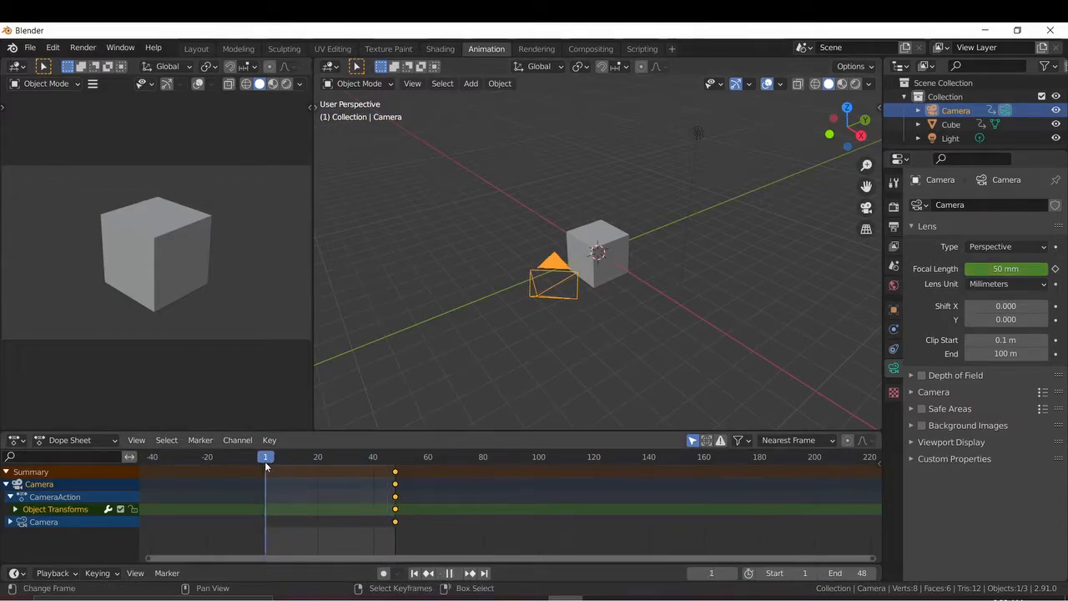
key("g")
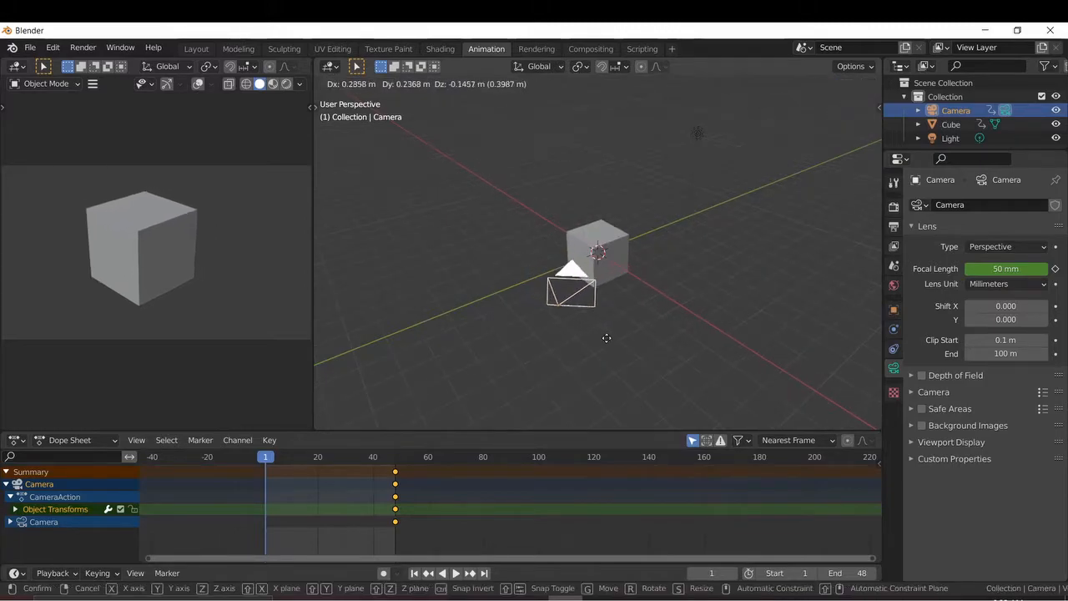
key("x")
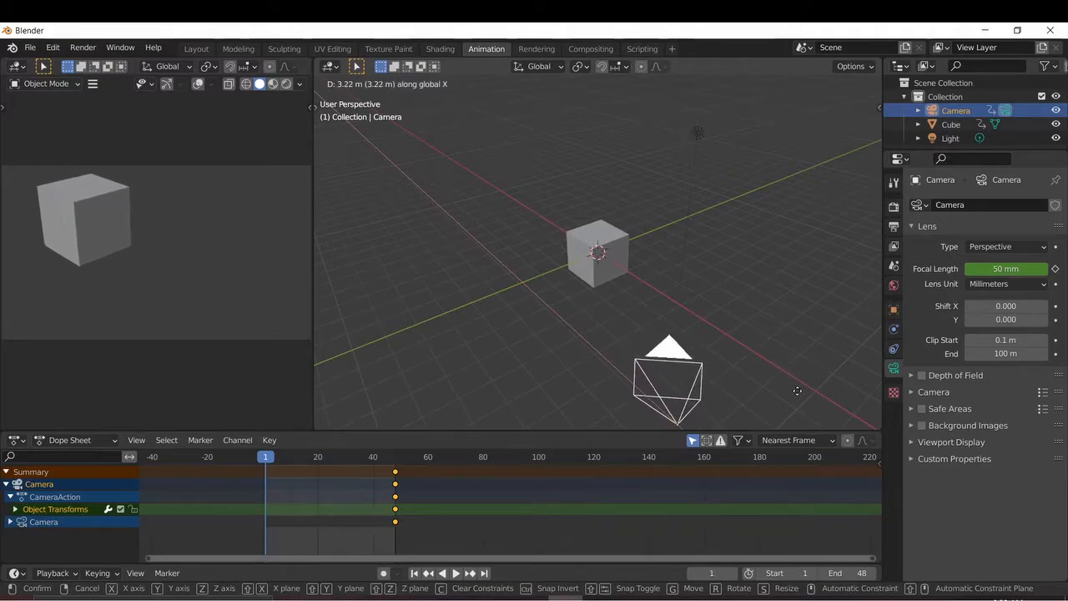
right_click(678, 359)
Step: Move the camera along the global X axis until the cube is mostly outside the camera's frame
key("g")
key("x")
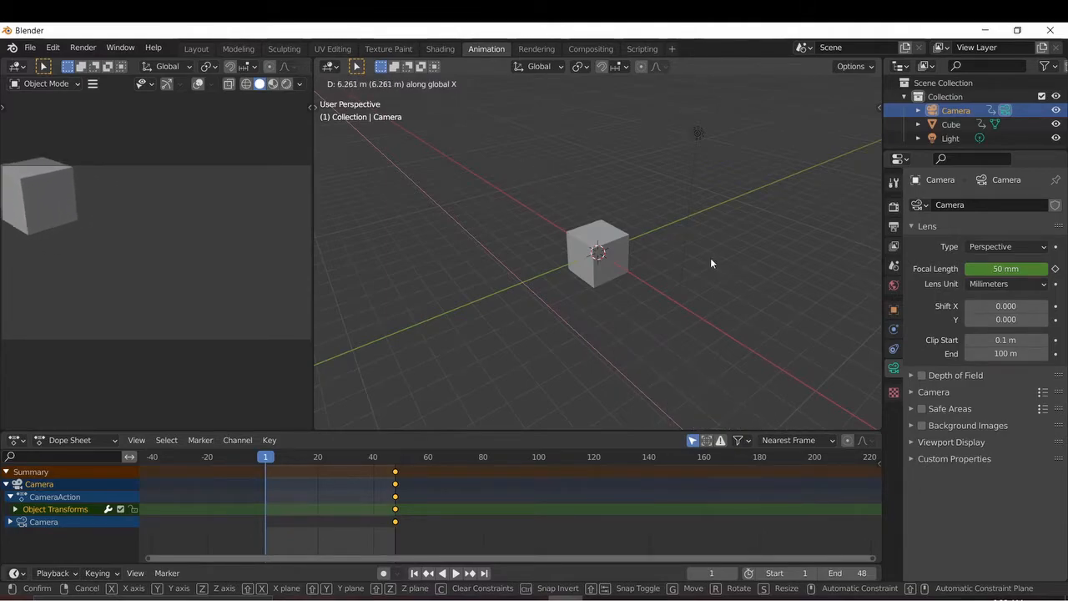
scroll(705, 264, "down", 3)
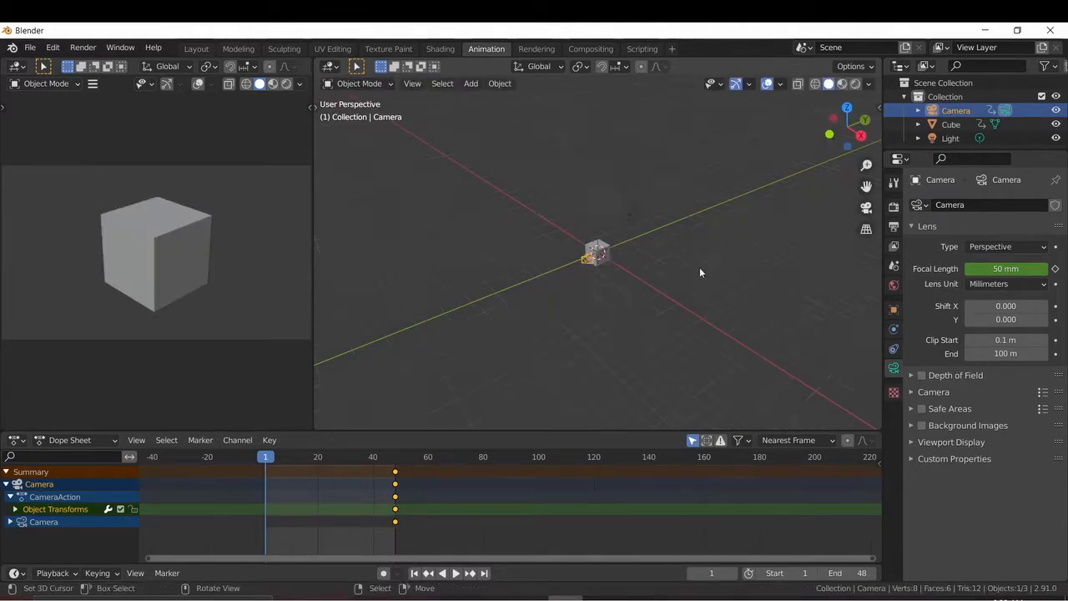
left_click(772, 333)
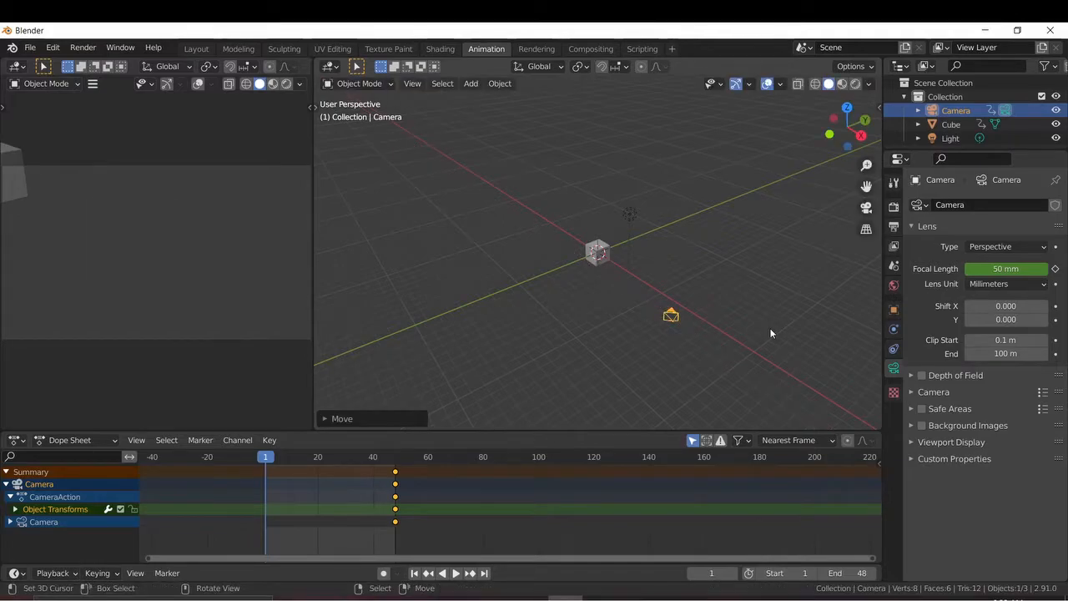
Step: Insert a Location keyframe for the moved camera at frame 1
key("ctrl+z")
key("ctrl+z")
middle_click_drag(772, 362, 714, 321, "shift")
key("i")
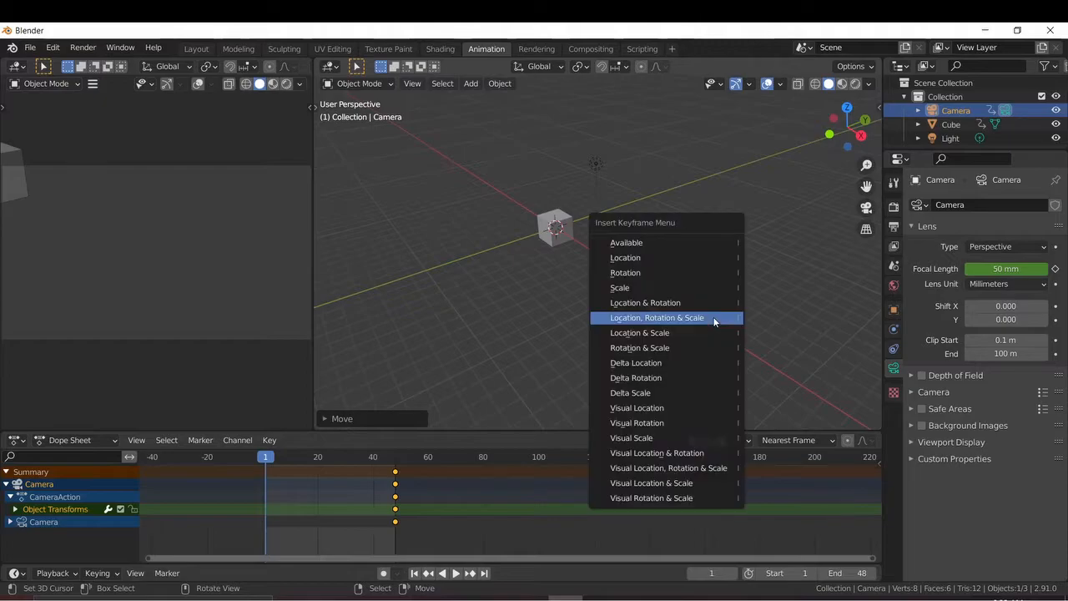
key("Escape")
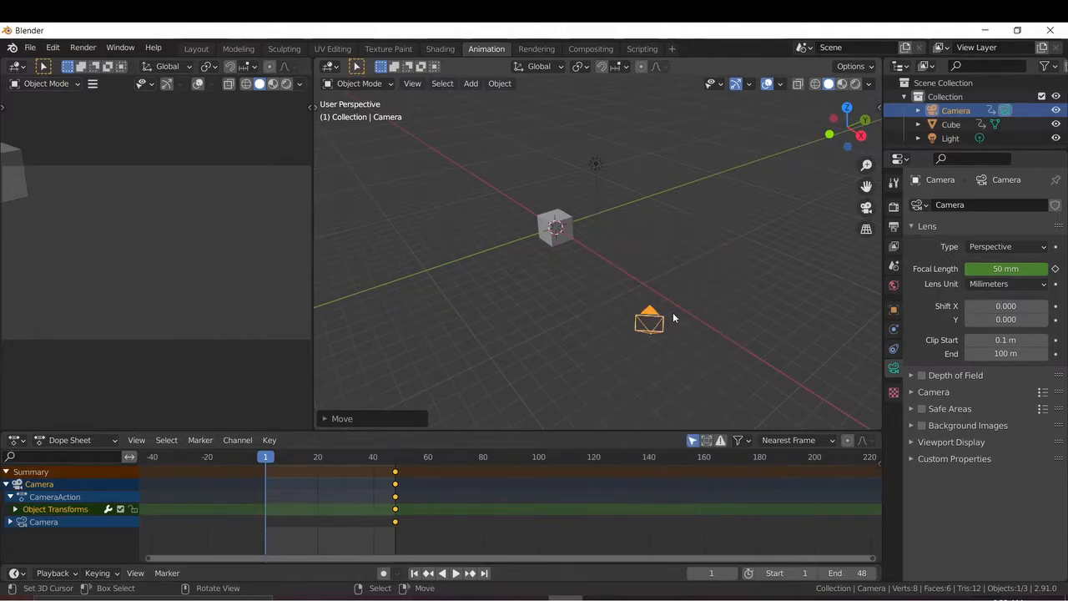
key("i")
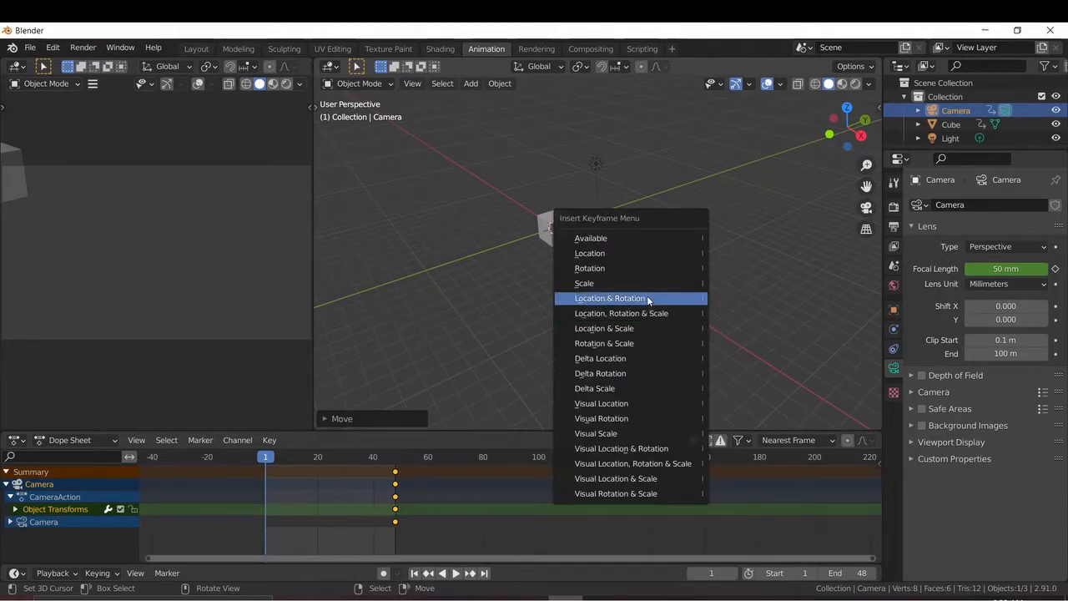
left_click(640, 254)
key("r")
key("z")
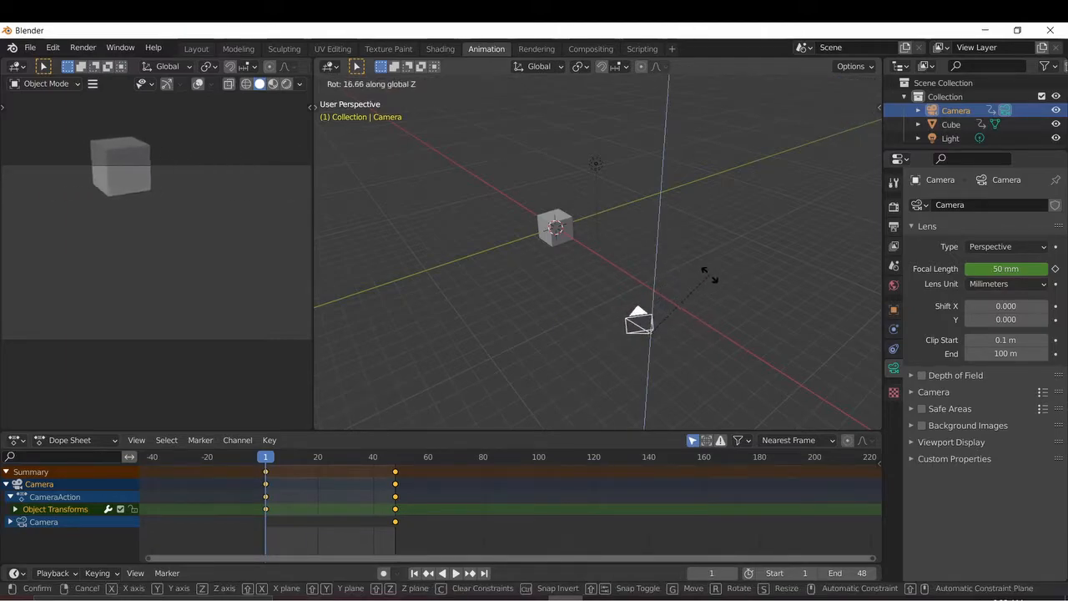
left_click(709, 323)
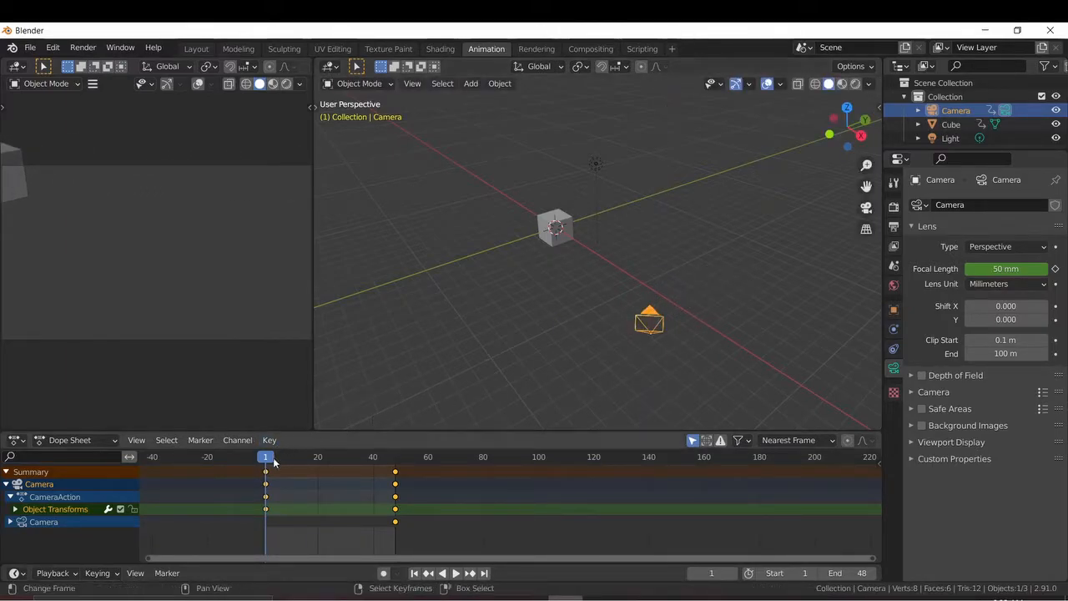
Step: Play and scrub the animation between frames 1 and 48 to review the camera's movement
mouse_move(268, 462)
left_mouse_down()
mouse_move(397, 477)
mouse_move(266, 467)
left_mouse_up()
scroll(546, 338, "up", 2)
scroll(588, 353, "down", 1)
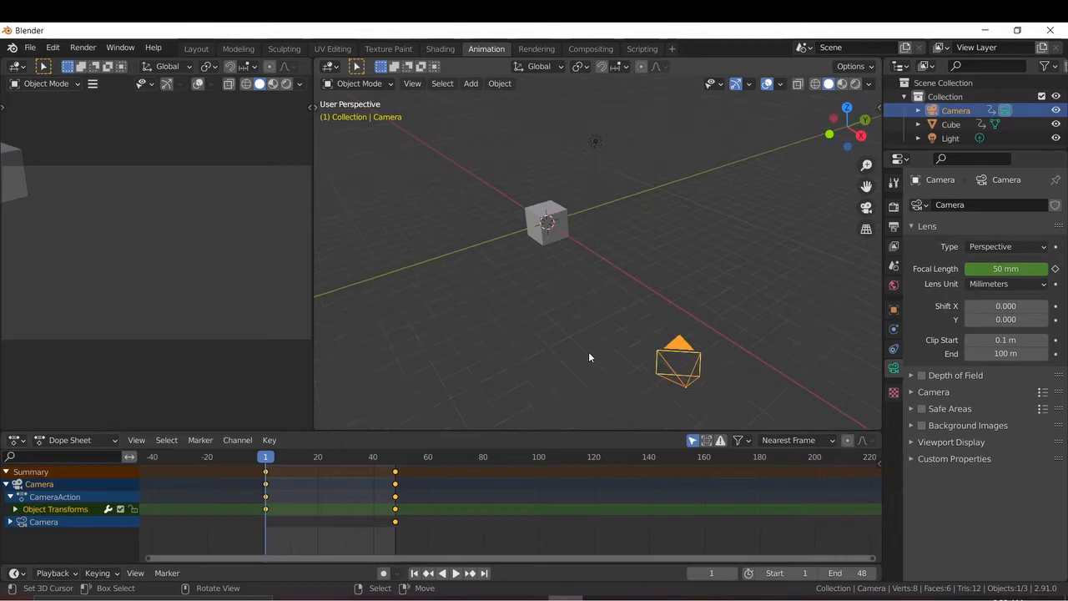
key("space")
left_click_drag(309, 464, 396, 470)
scroll(464, 362, "up", 5)
scroll(472, 324, "down", 4)
middle_click_drag(492, 332, 527, 353, "shift")
scroll(551, 344, "up", 3)
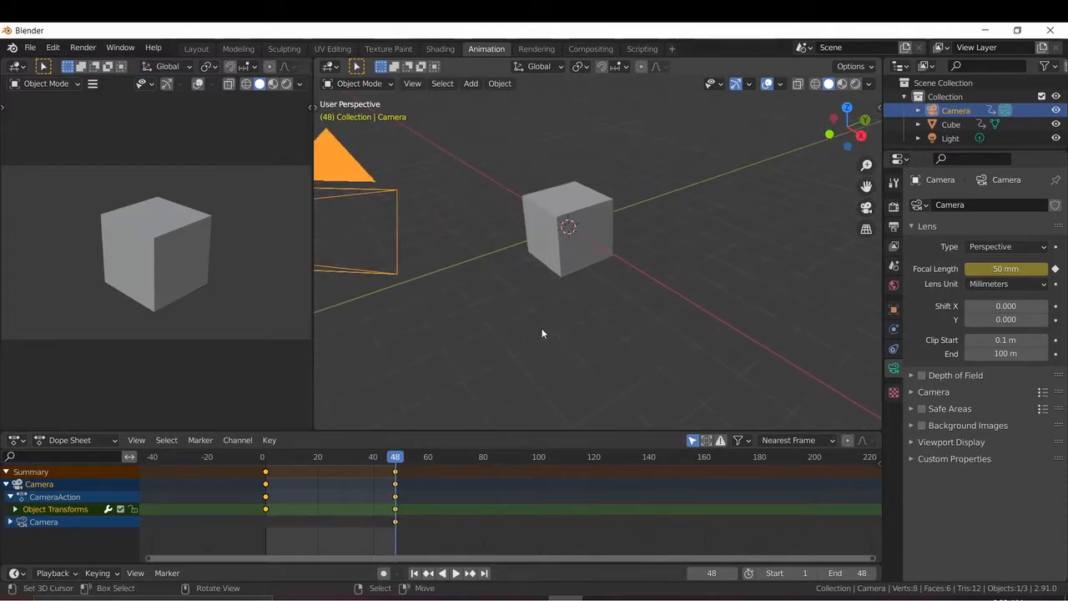
scroll(541, 333, "down", 4)
key("shift+ctrl+space")
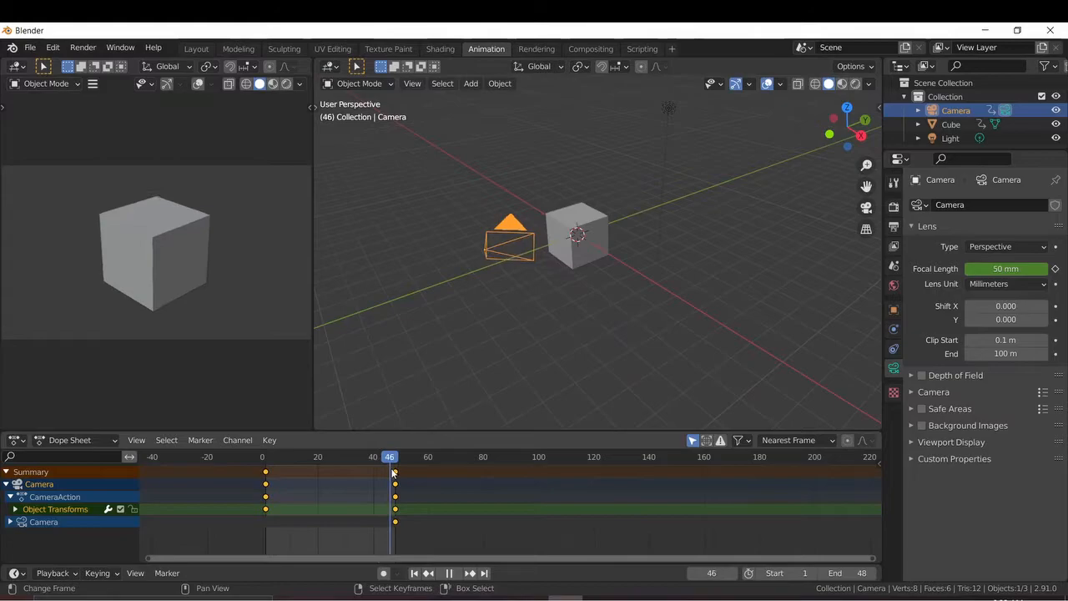
Step: Return to frame 1, set the camera's Focal Length to 10 mm and keyframe it
left_click_drag(394, 491, 266, 481)
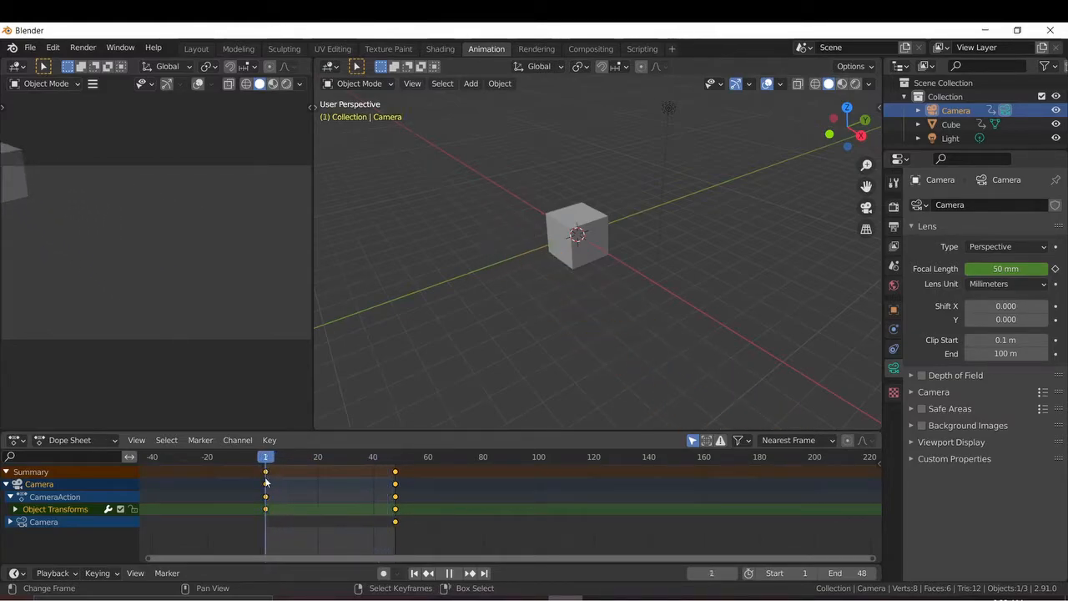
key("space")
scroll(558, 375, "down", 4)
mouse_move(549, 364)
middle_mouse_down("shift")
mouse_move(542, 339)
mouse_move(567, 362)
middle_mouse_up("shift")
scroll(540, 339, "up", 2)
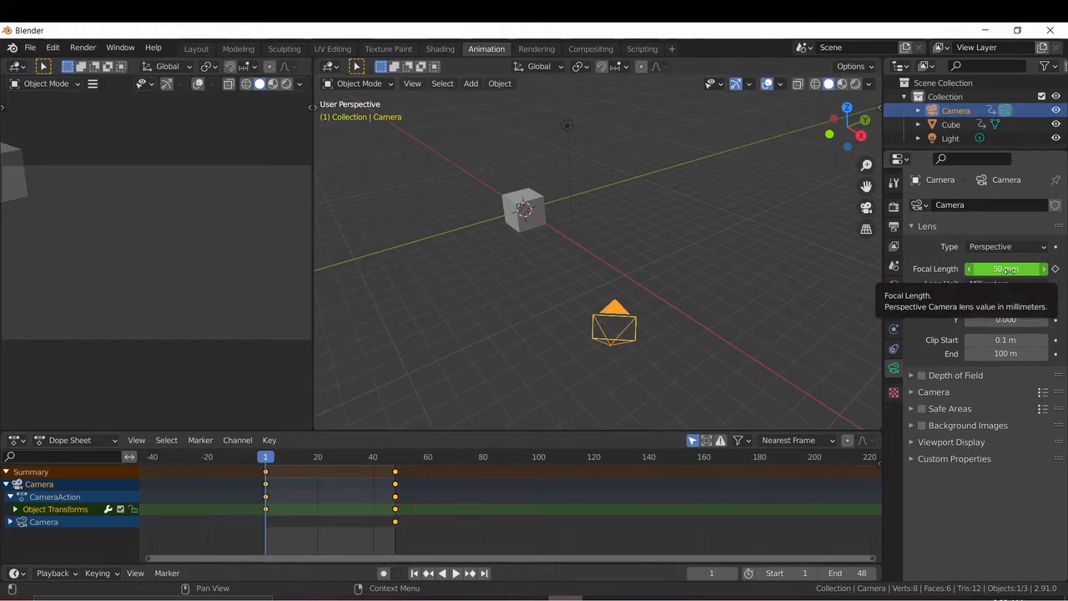
left_click_drag(1009, 268, 937, 268)
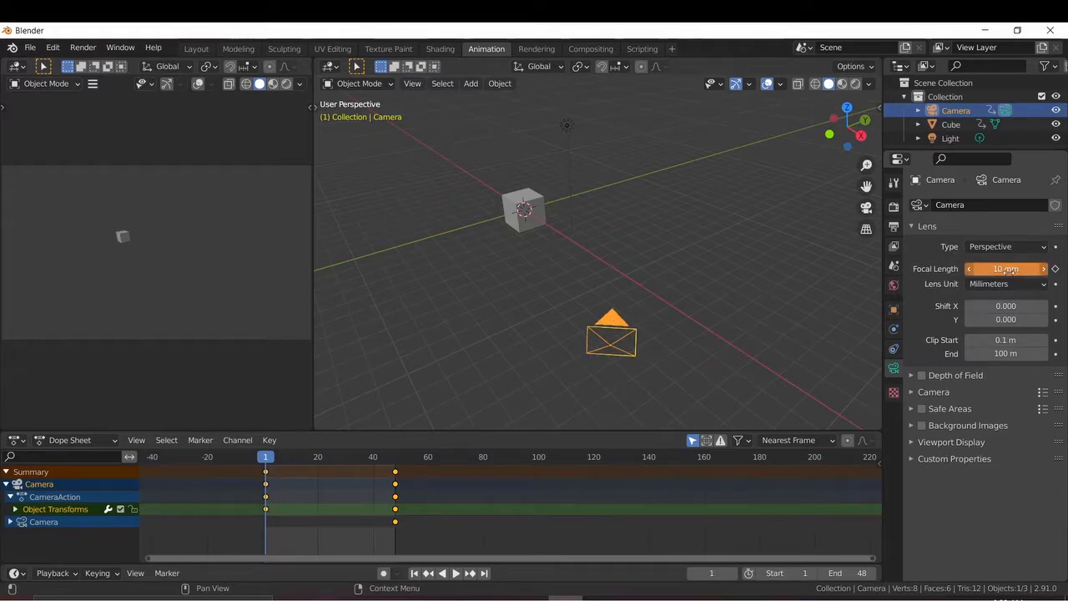
key("i")
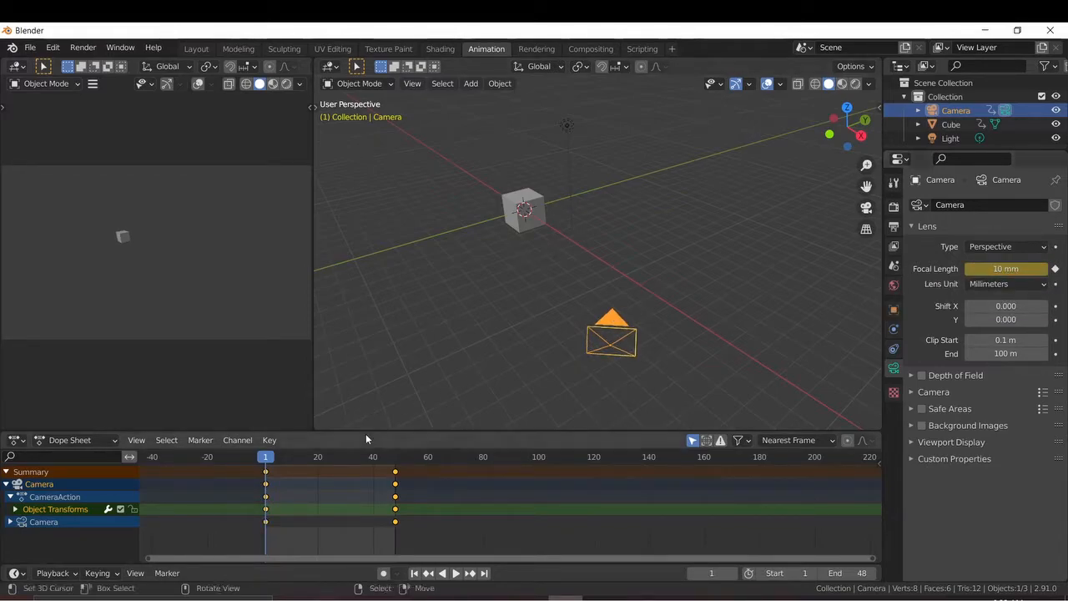
Step: Play and scrub the timeline to frame 48 to review the combined camera movement and focal length animation
key("space")
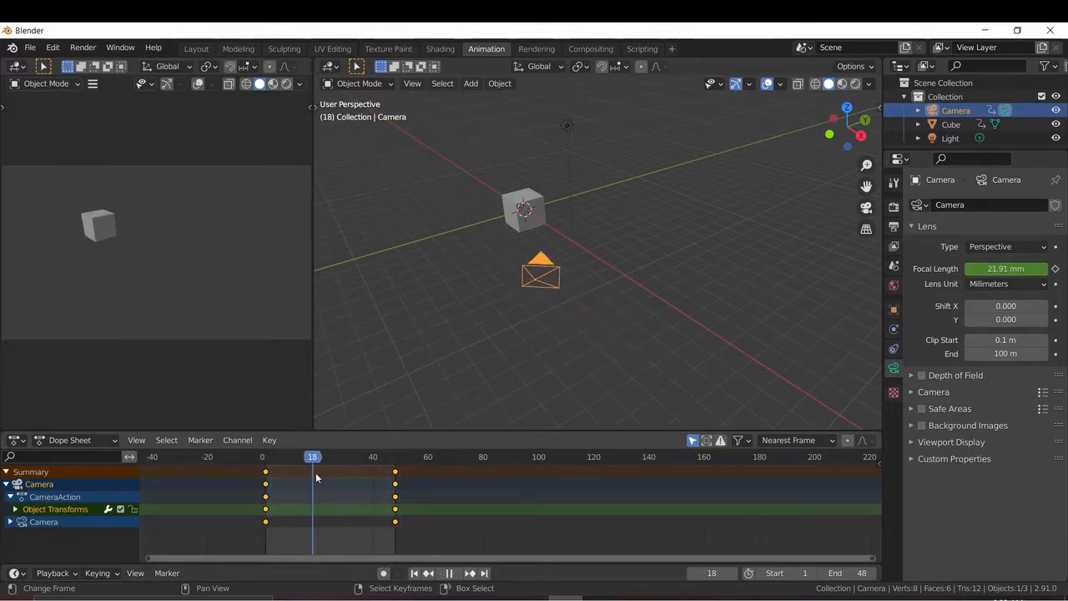
left_click_drag(380, 480, 293, 481)
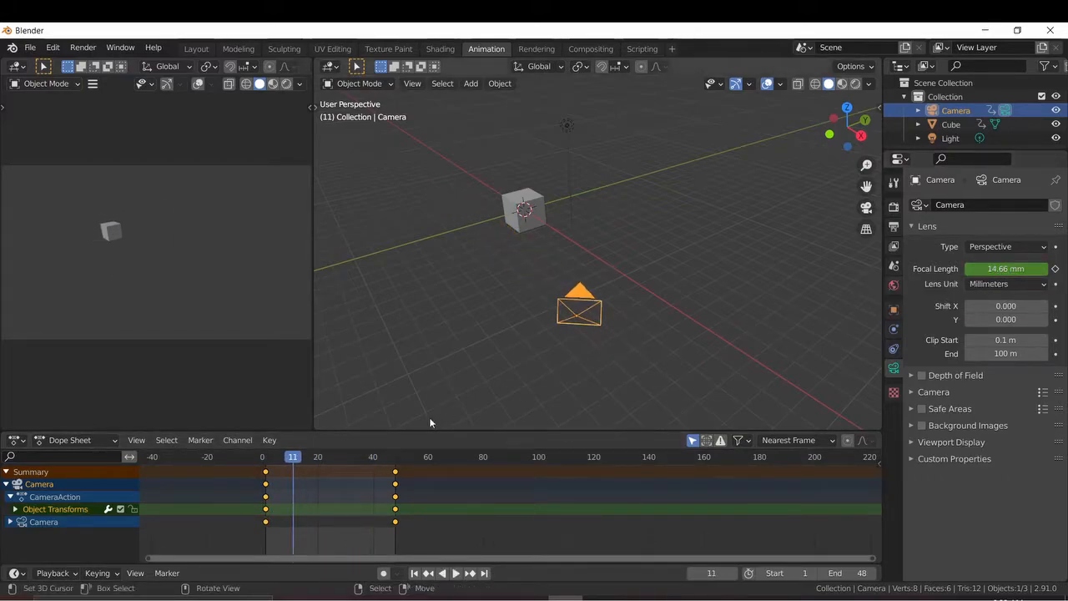
left_click_drag(292, 459, 394, 478)
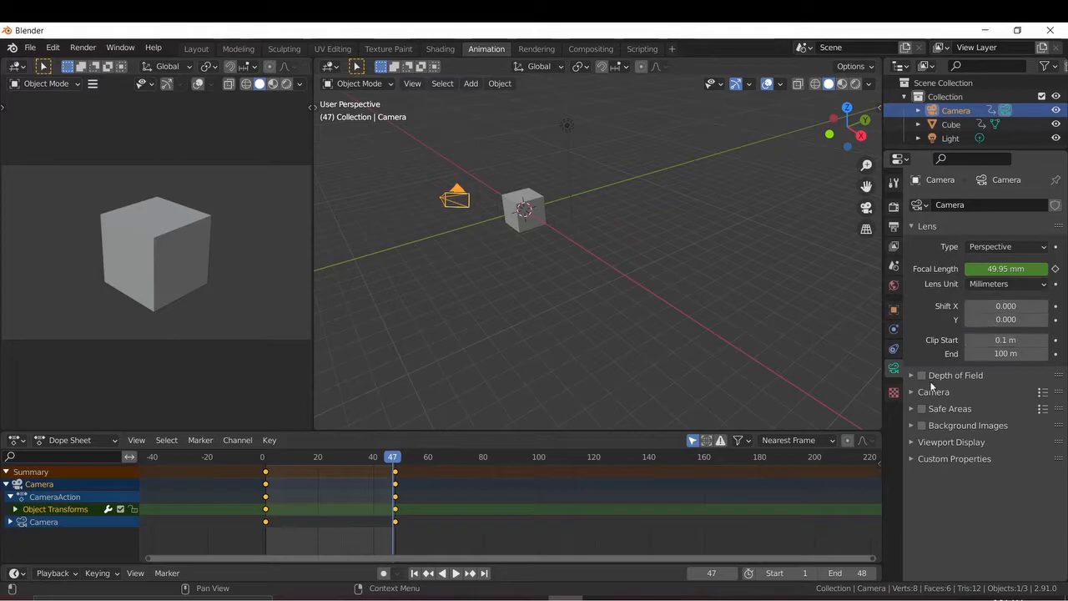
key("space")
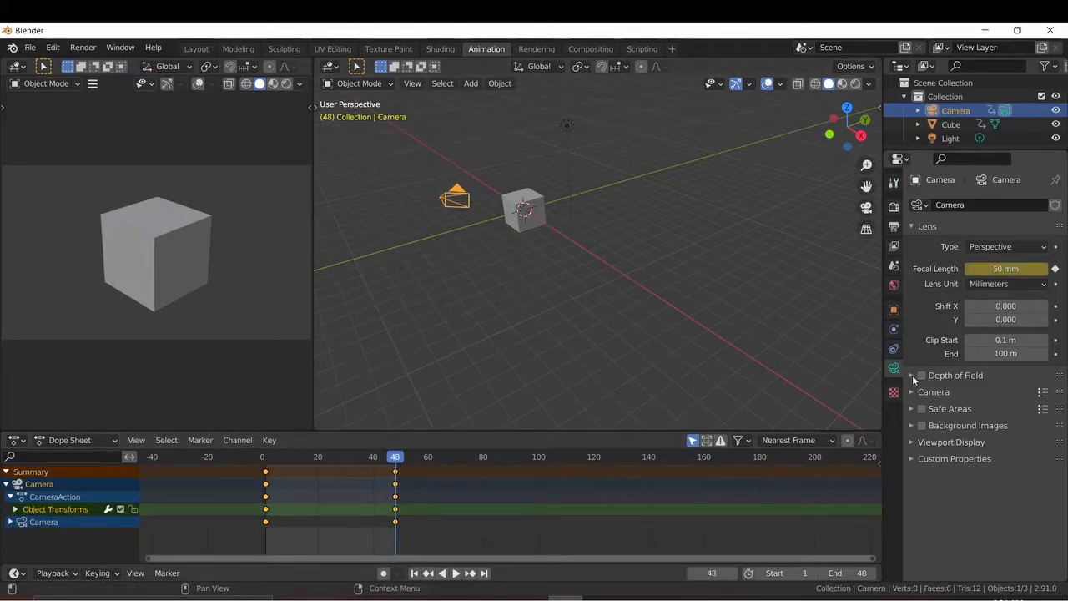
Step: Expand the camera's Depth of Field settings to view the focus and aperture options
scroll(643, 315, "up", 3)
scroll(806, 358, "down", 1)
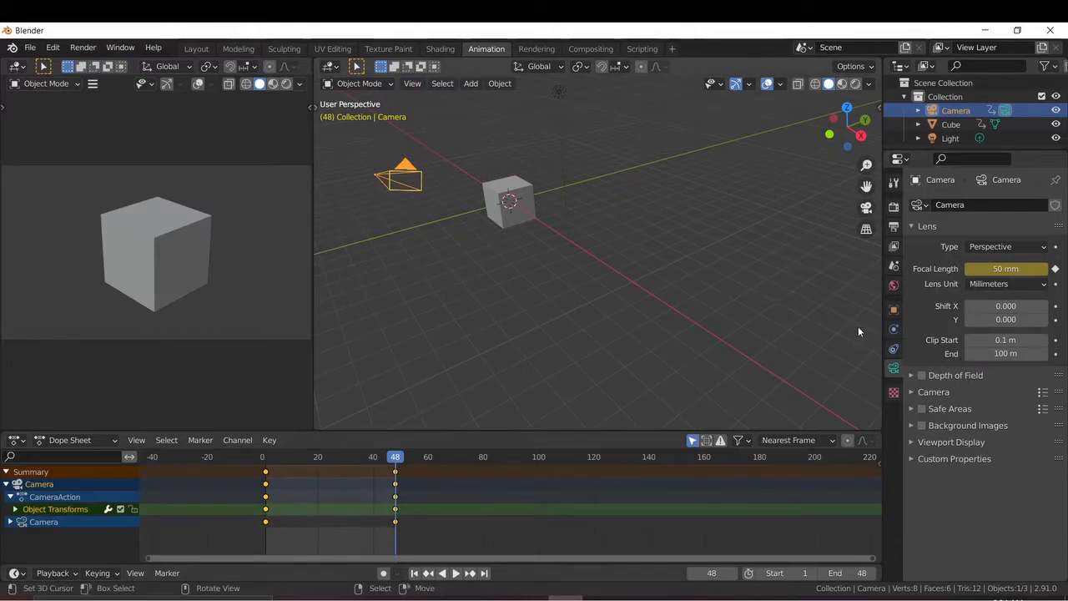
left_click(911, 375)
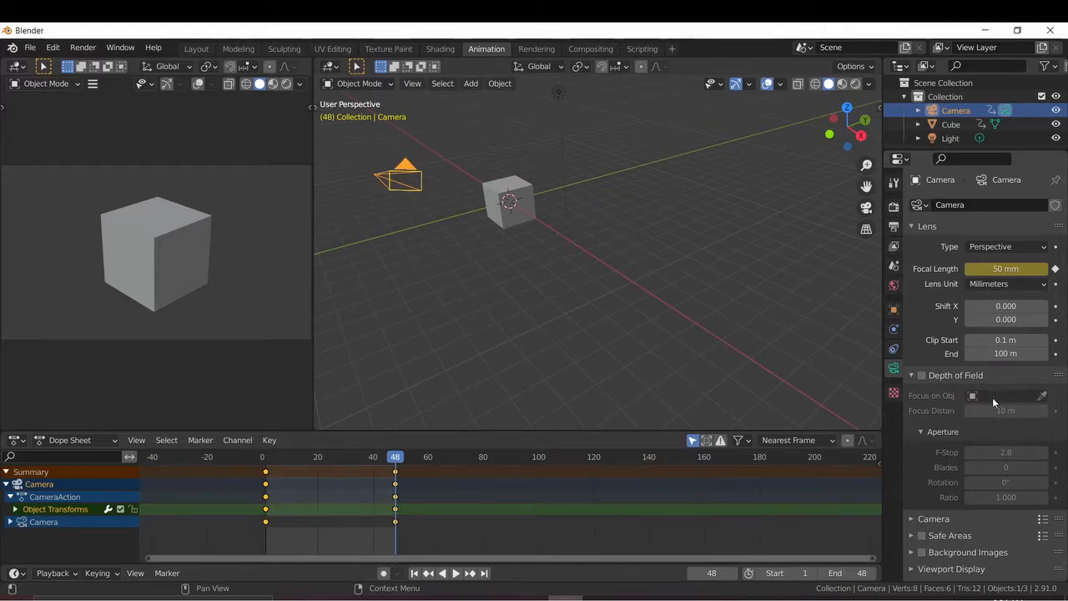
middle_click_drag(658, 322, 619, 316)
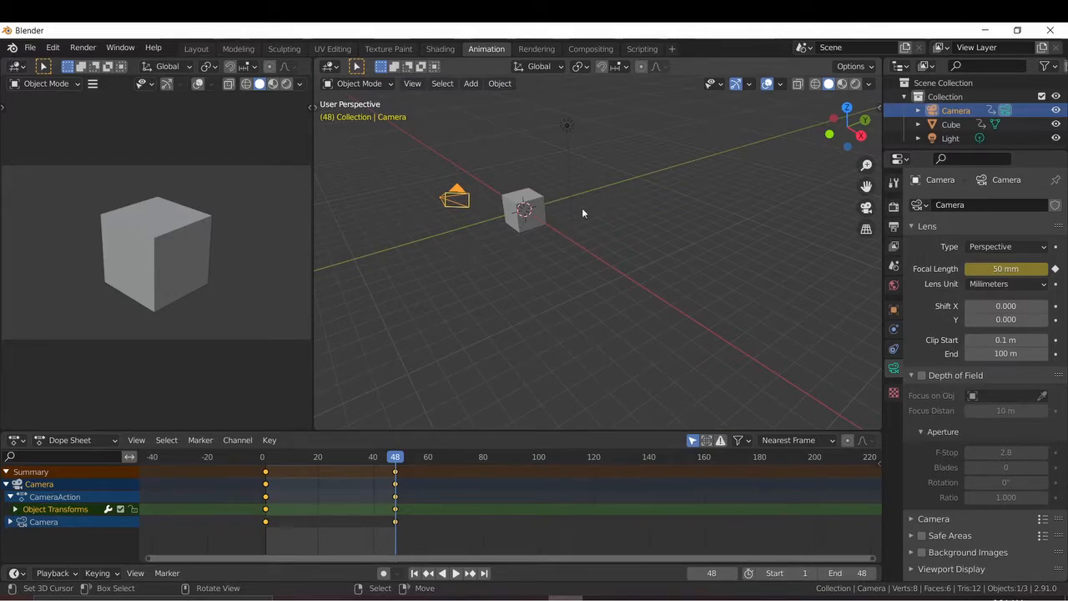
Step: Toggle the camera's Depth of Field on and off, then view its sensor settings and collapse both sections
left_click(922, 374)
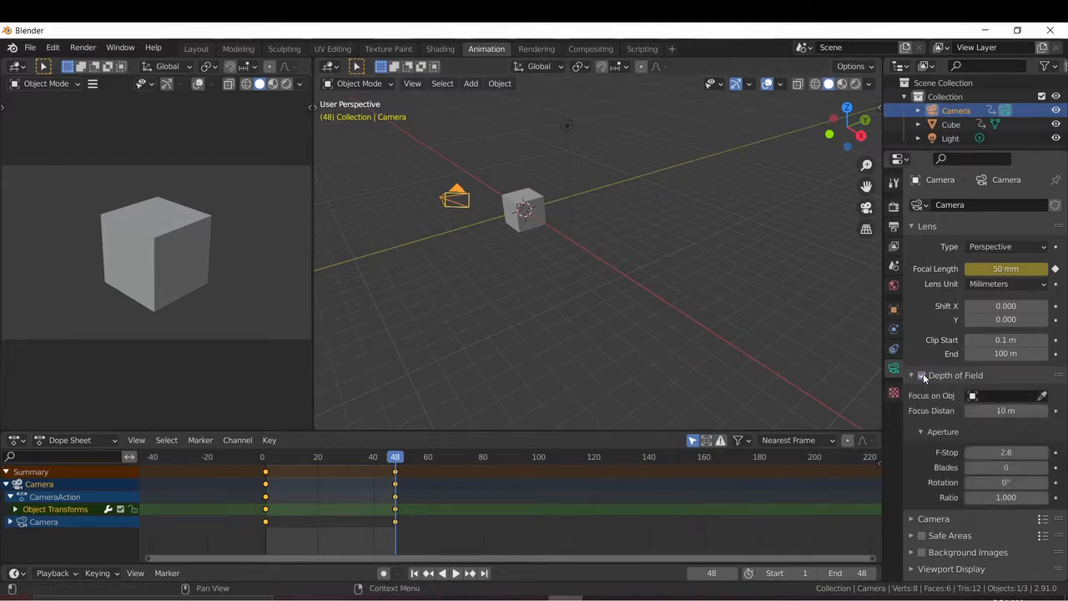
left_click(922, 375)
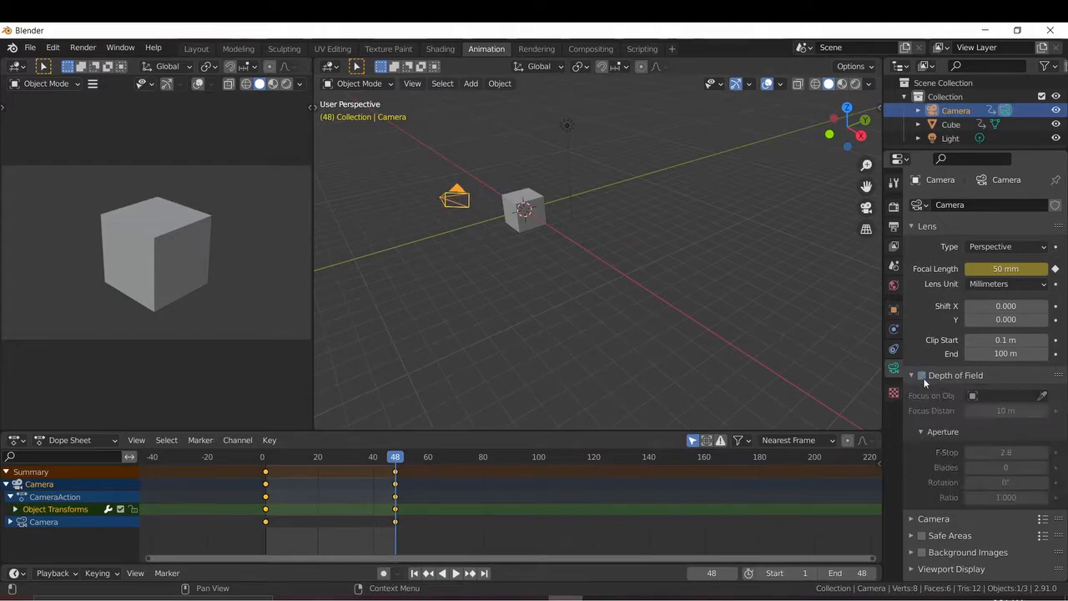
left_click(911, 374)
left_click(910, 392)
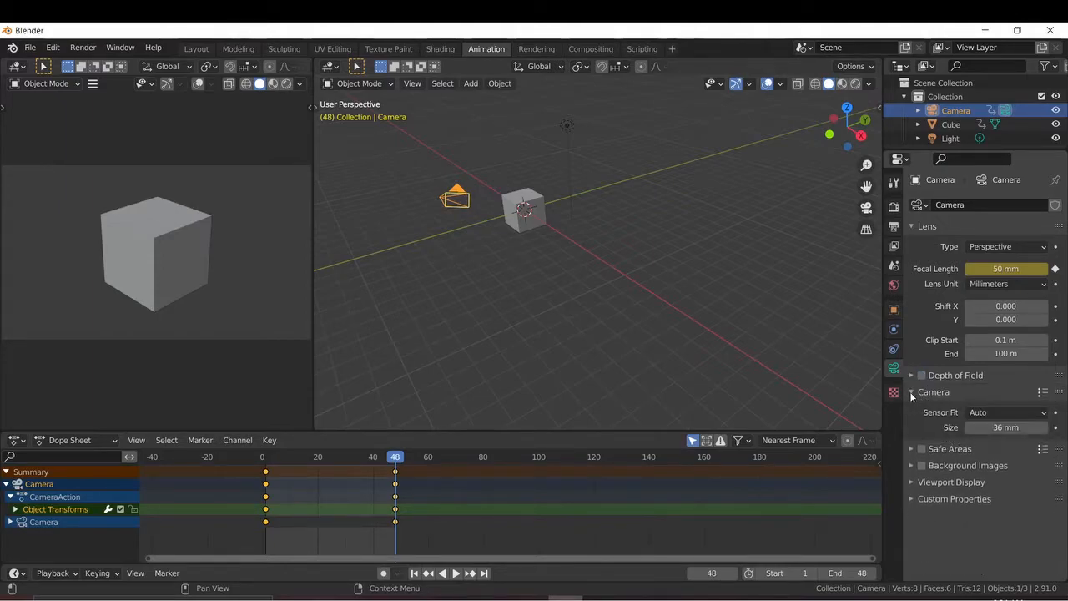
left_click(910, 392)
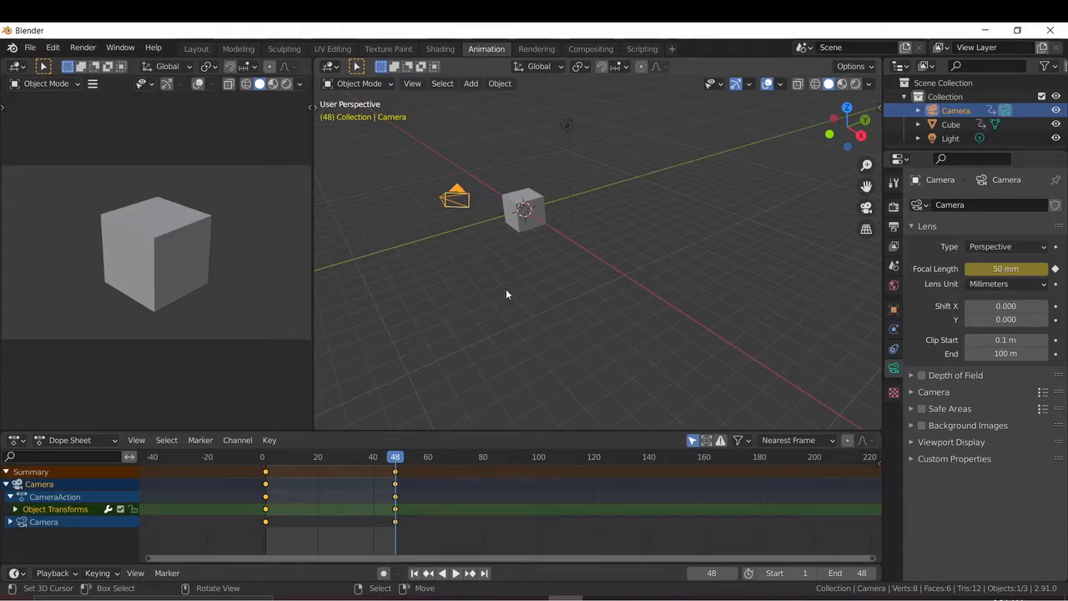
Step: Play the animation from frame 1 to review the camera move and zoom, and return to frame 1
left_click_drag(395, 456, 266, 470)
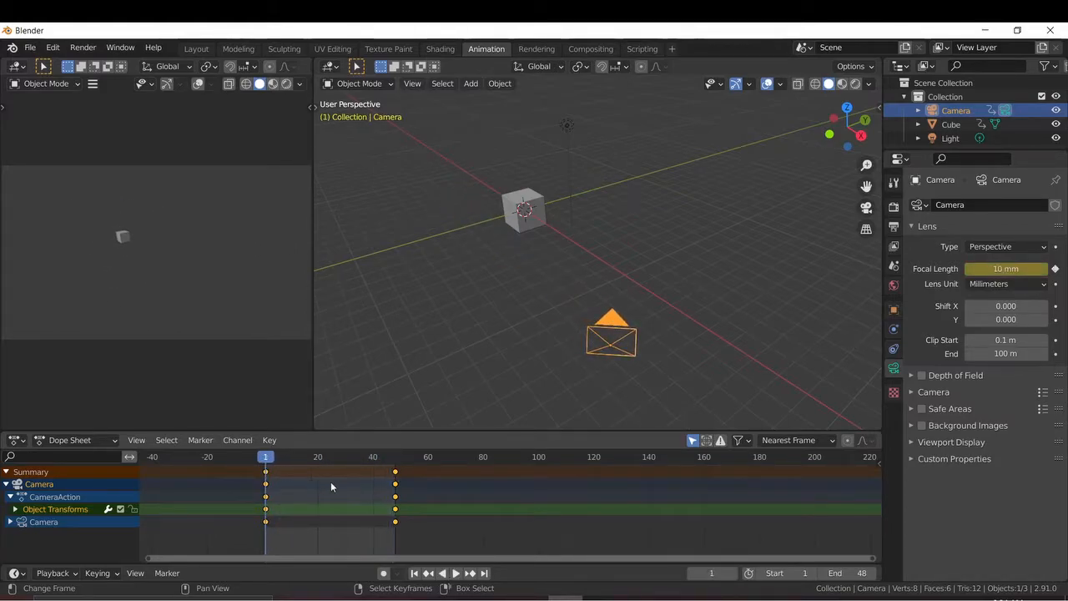
left_click(457, 574)
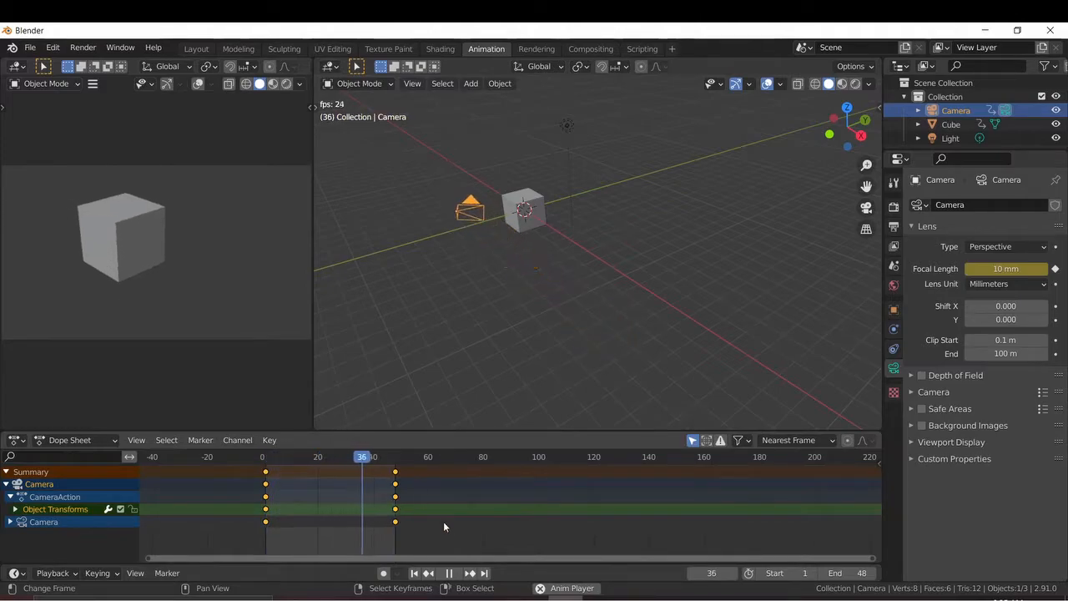
left_click(448, 572)
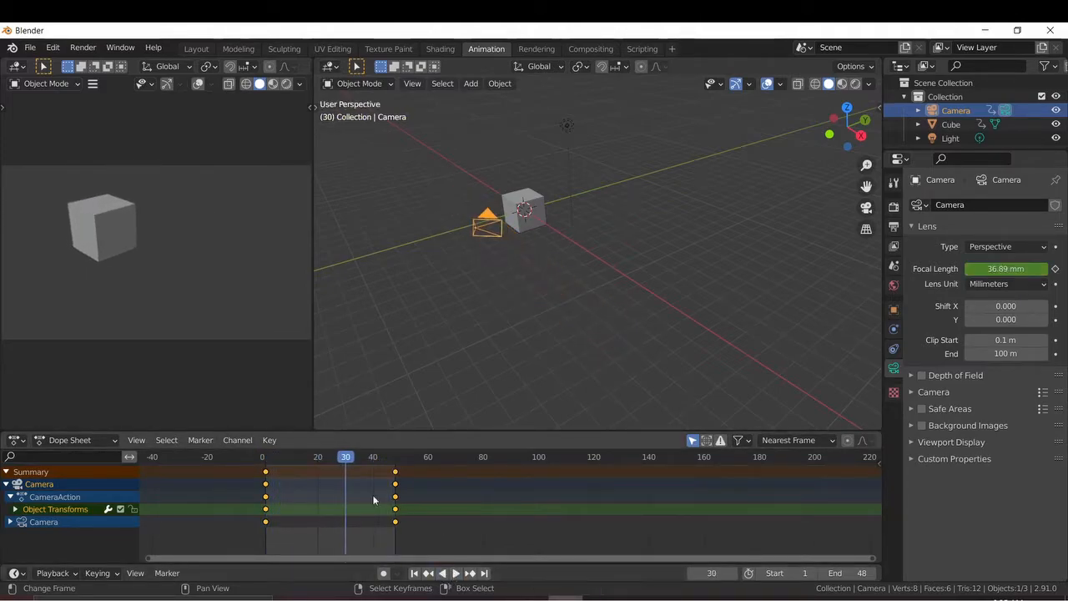
left_click_drag(349, 463, 265, 464)
key("space")
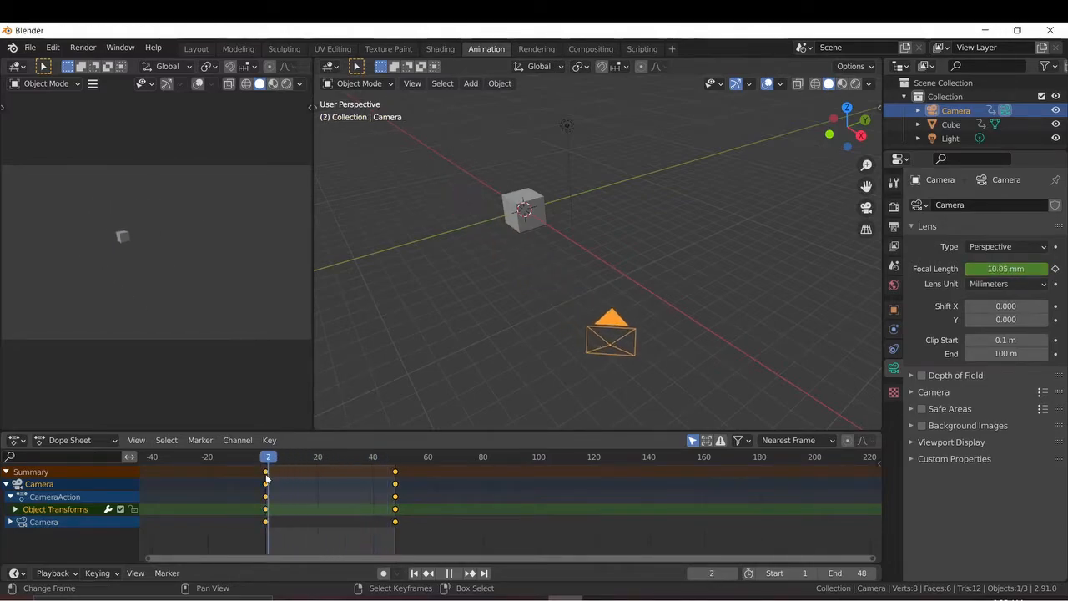
key("space")
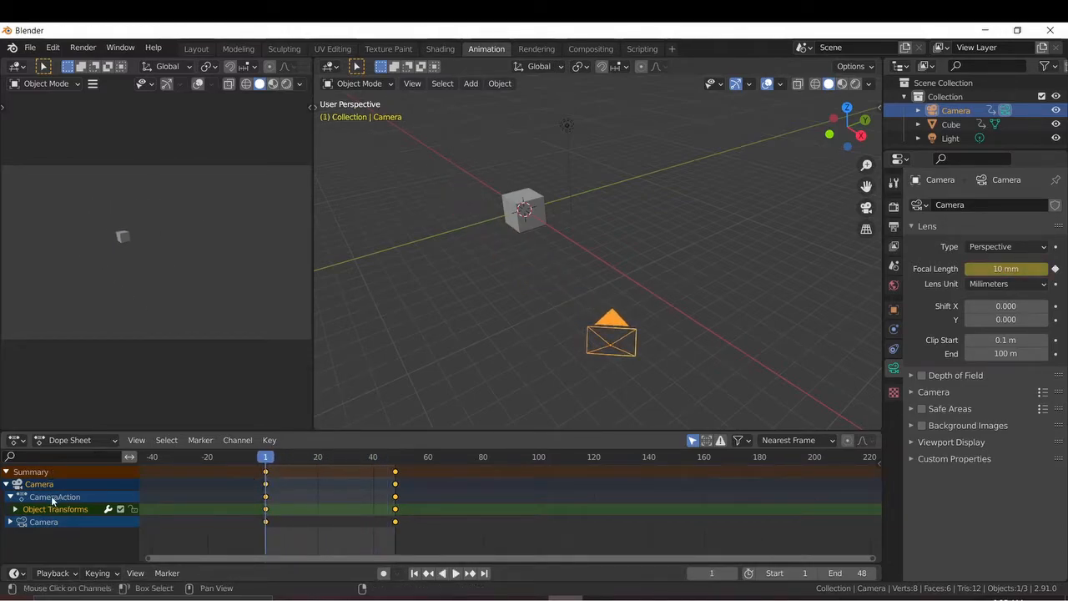
Step: Examine the camera's Object Transforms channels, the Dope Sheet's available modes and the editor type choices
left_click(14, 509)
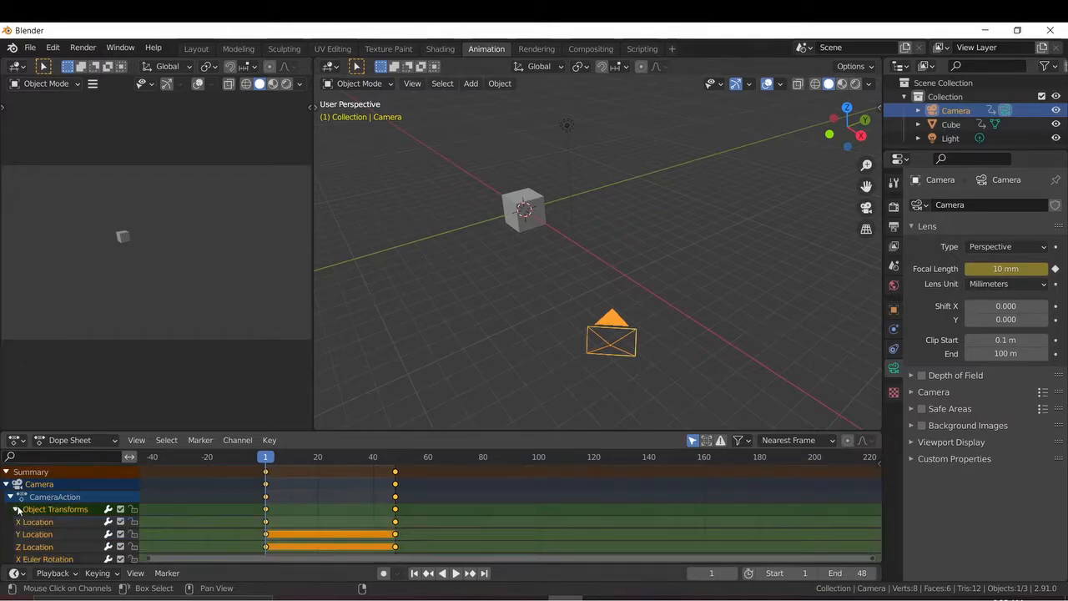
left_click(15, 509)
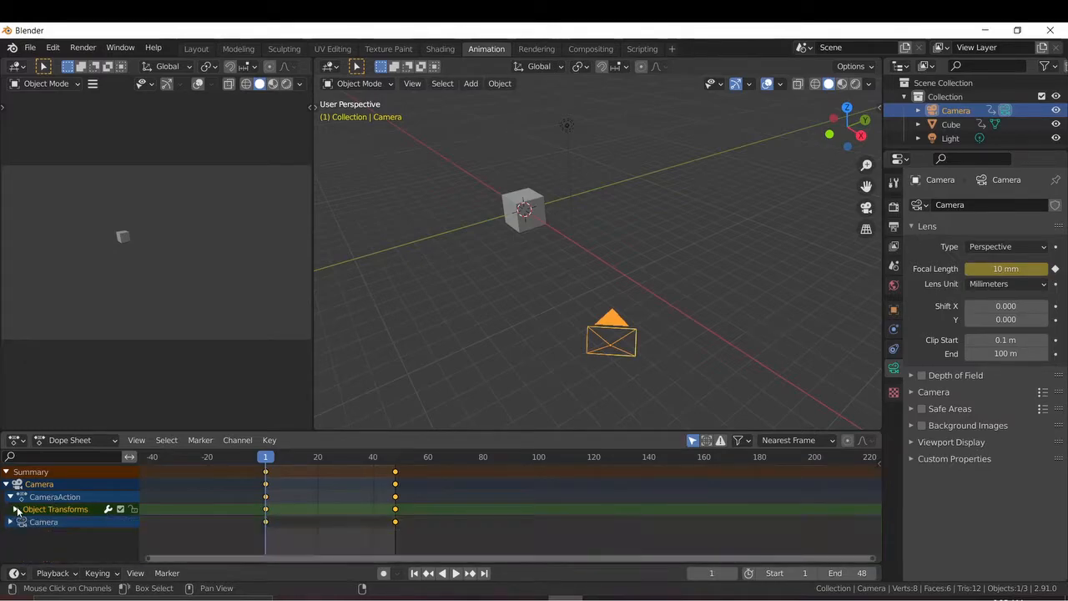
left_click(88, 440)
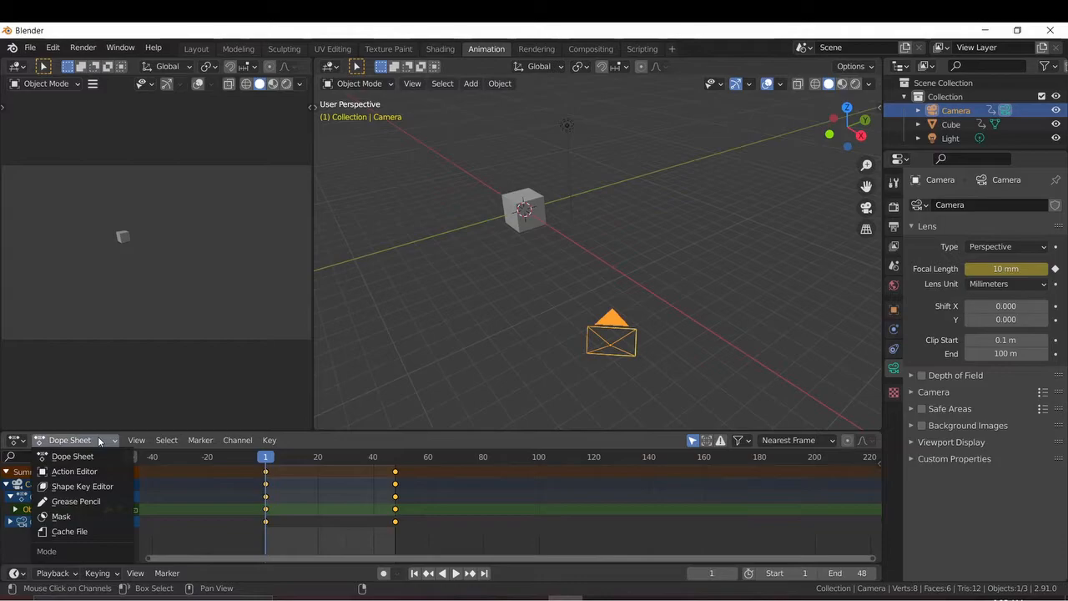
left_click(99, 439)
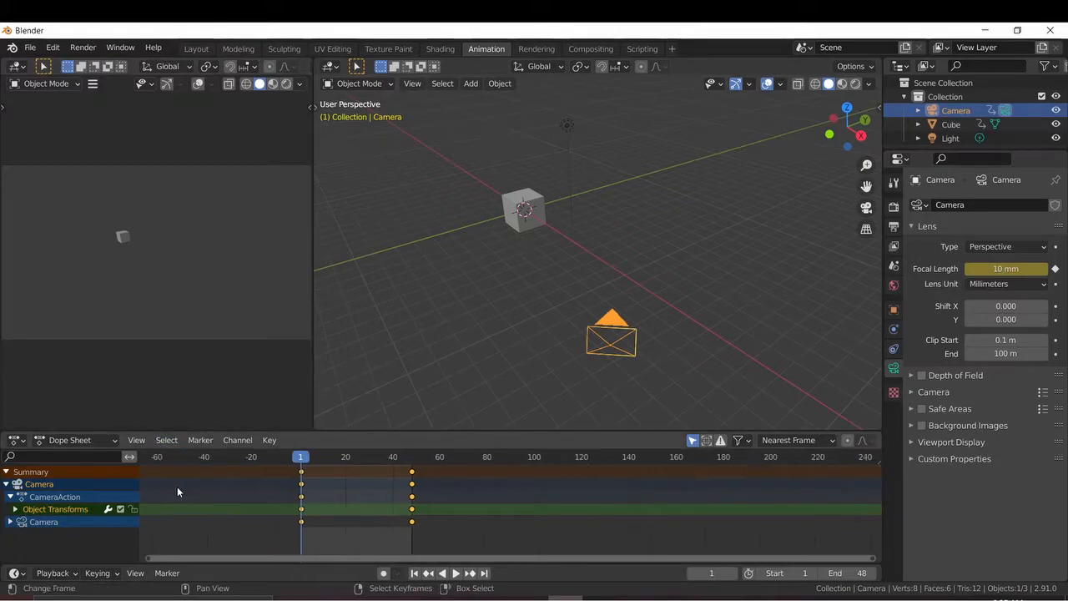
scroll(245, 477, "down", 2)
scroll(244, 477, "up", 1)
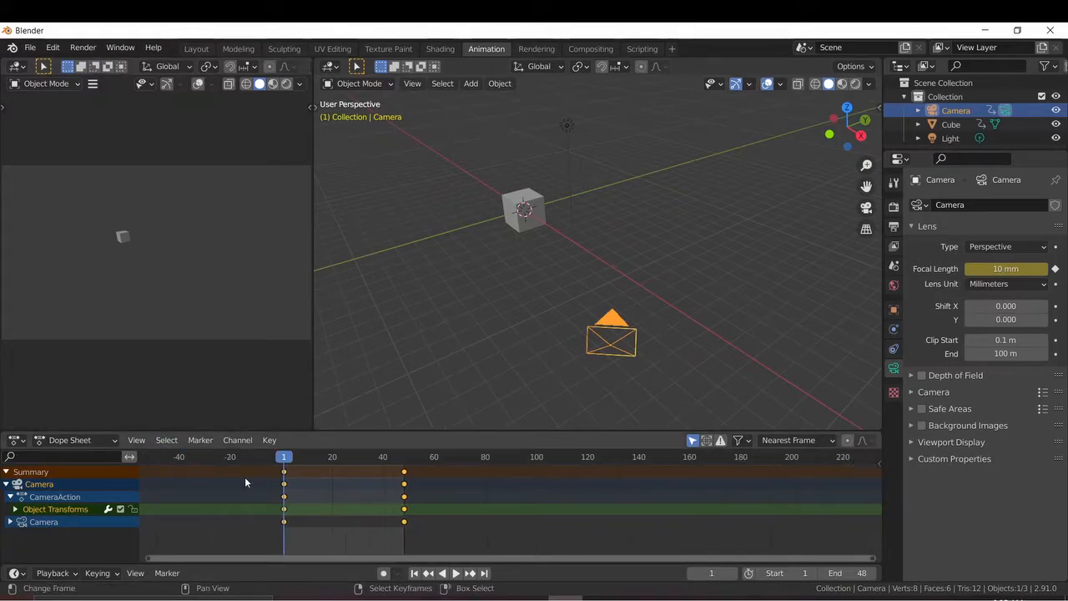
left_click(75, 440)
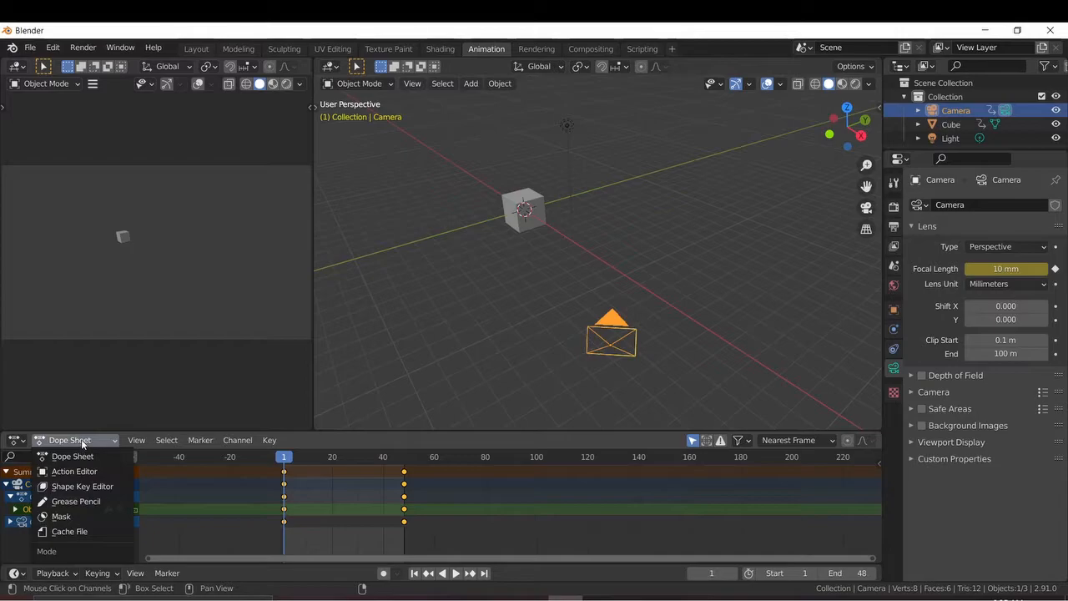
left_click(13, 441)
left_click(13, 442)
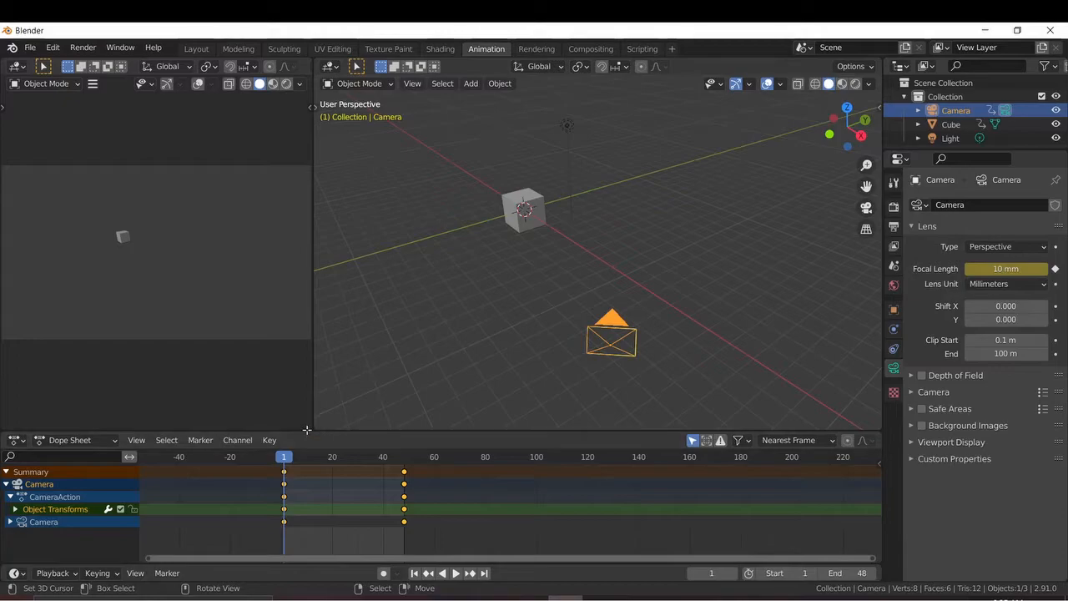
Step: Split the small camera view area horizontally and switch its lower half to the Graph Editor
left_click_drag(4, 427, 111, 255)
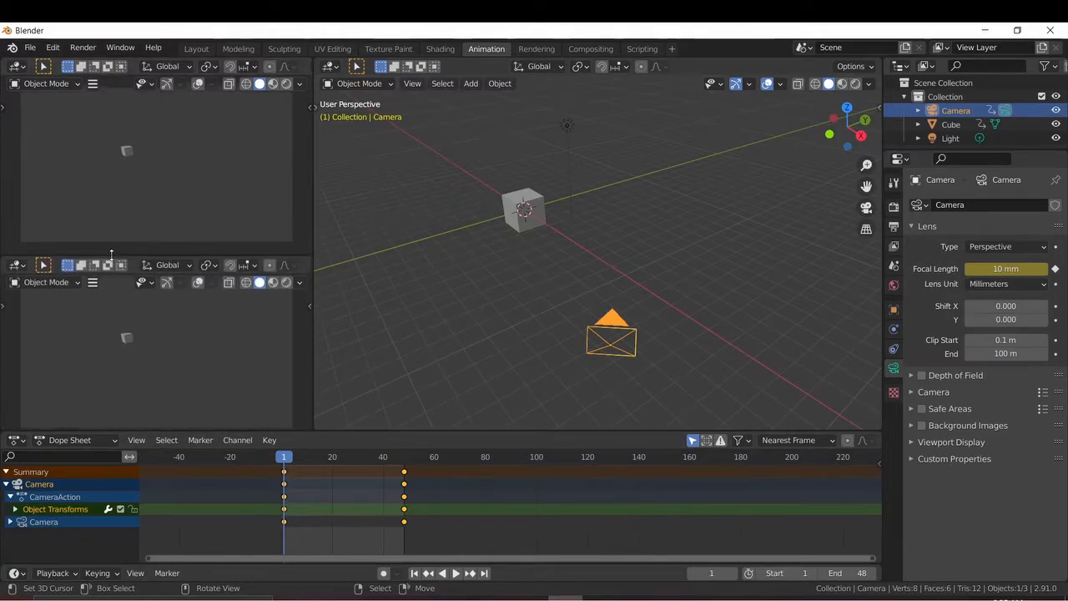
left_click(16, 265)
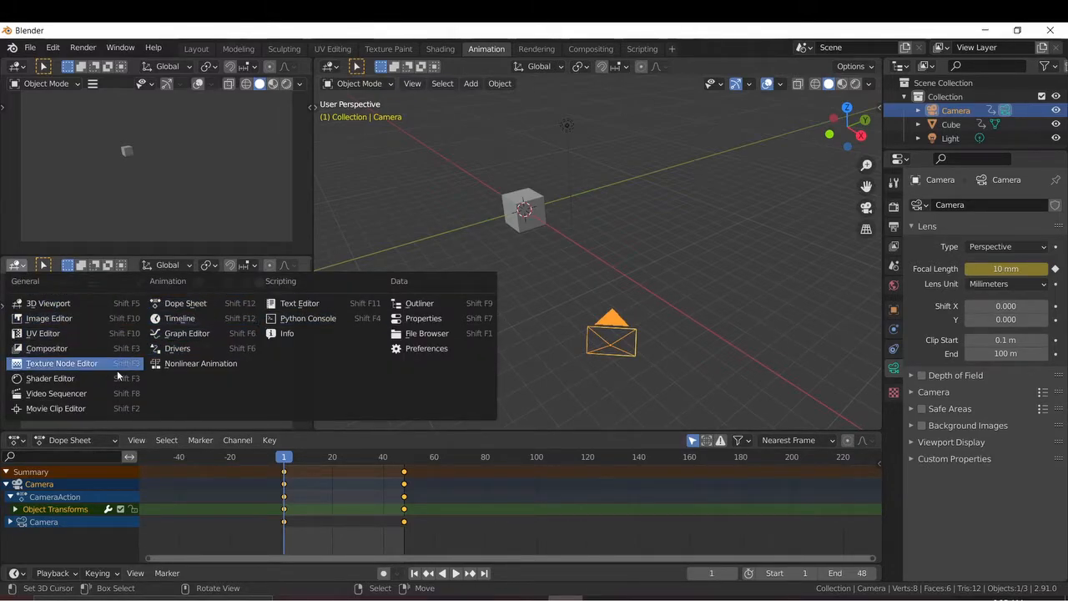
left_click(188, 334)
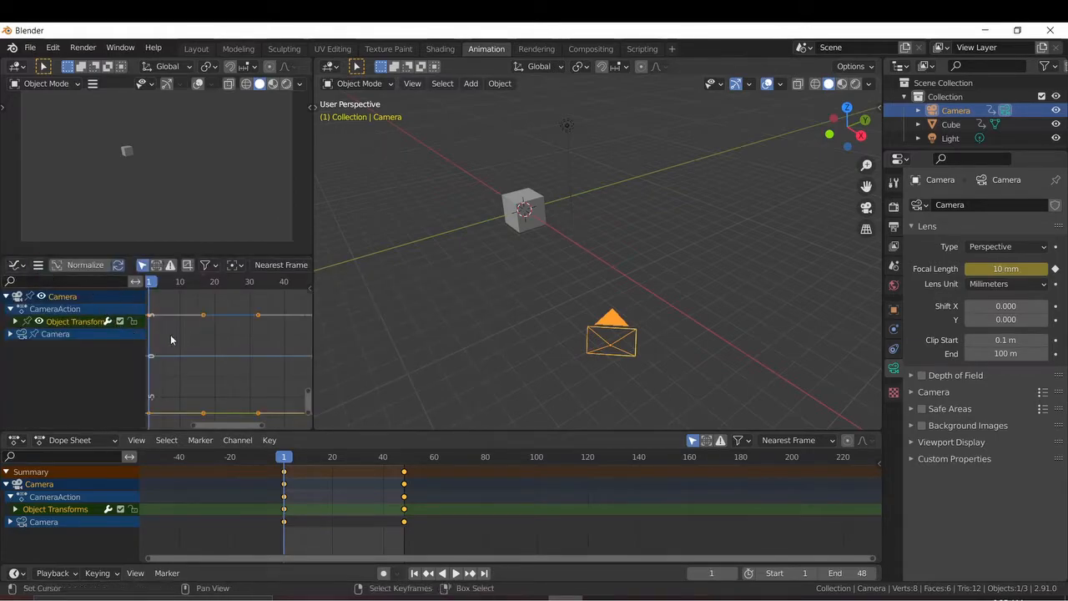
Step: Select and expand the camera's Object Transforms group and bring its curves from frame 1 to 48 into view in the Graph Editor
scroll(197, 353, "down", 4)
middle_click_drag(197, 353, 281, 409)
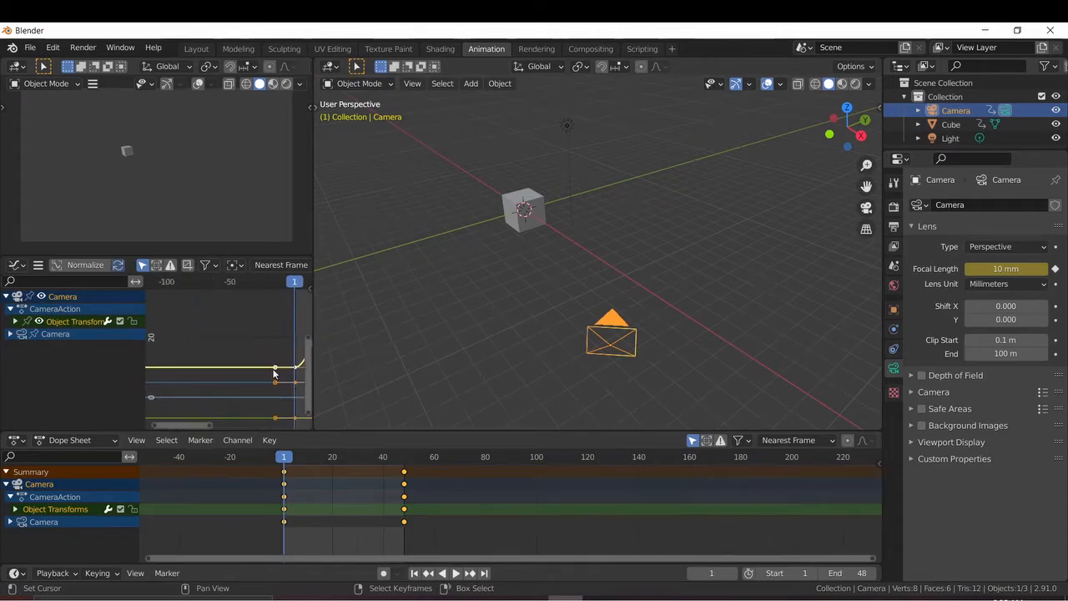
left_click(79, 510)
middle_click_drag(213, 364, 238, 373)
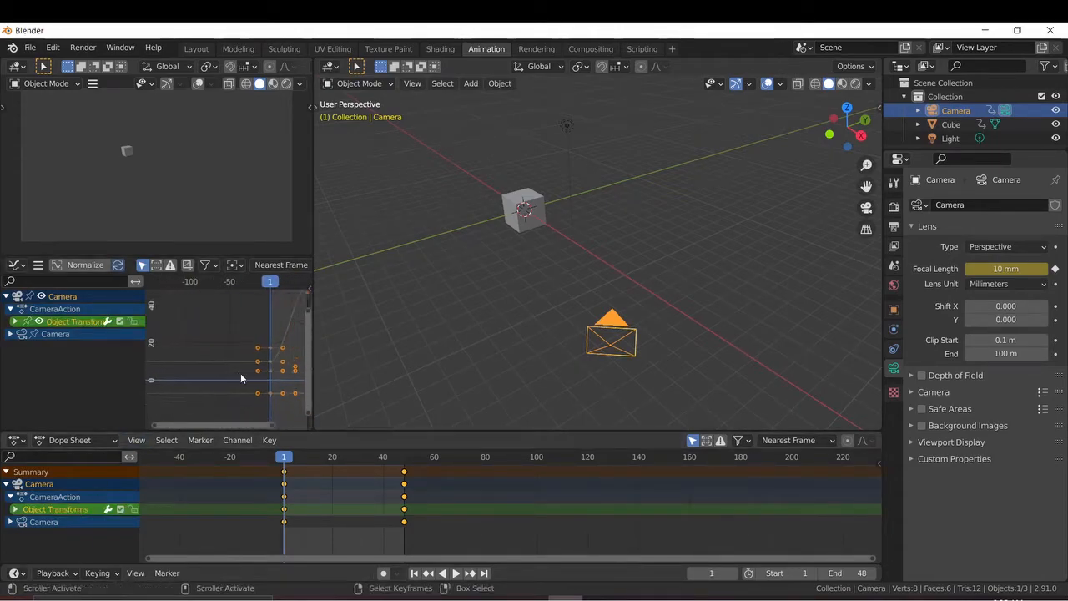
scroll(238, 372, "down", 3)
scroll(247, 367, "down", 6)
scroll(230, 366, "up", 9)
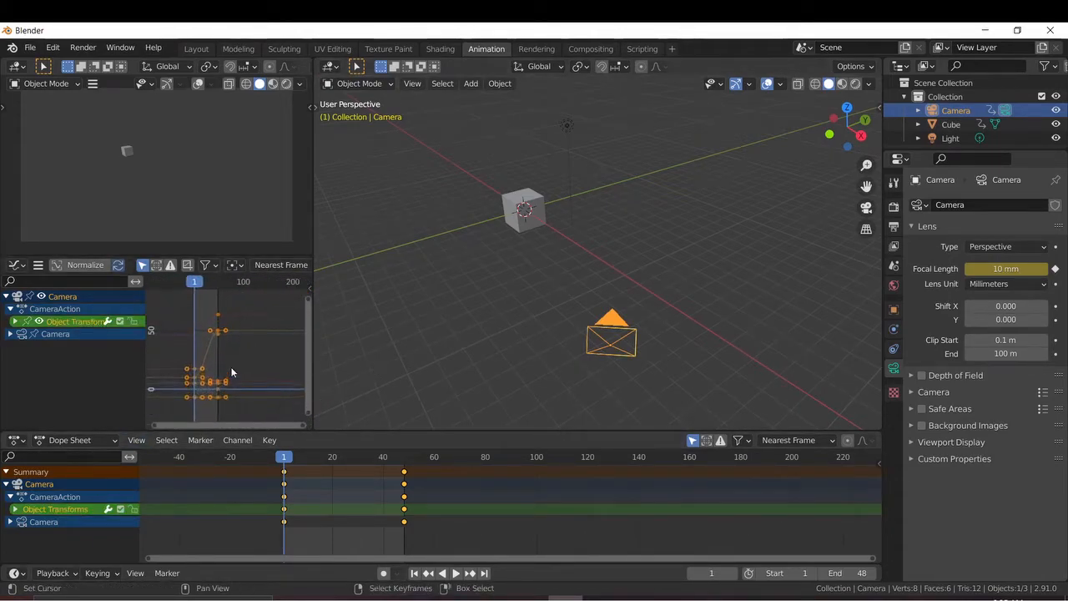
middle_click_drag(229, 362, 287, 355)
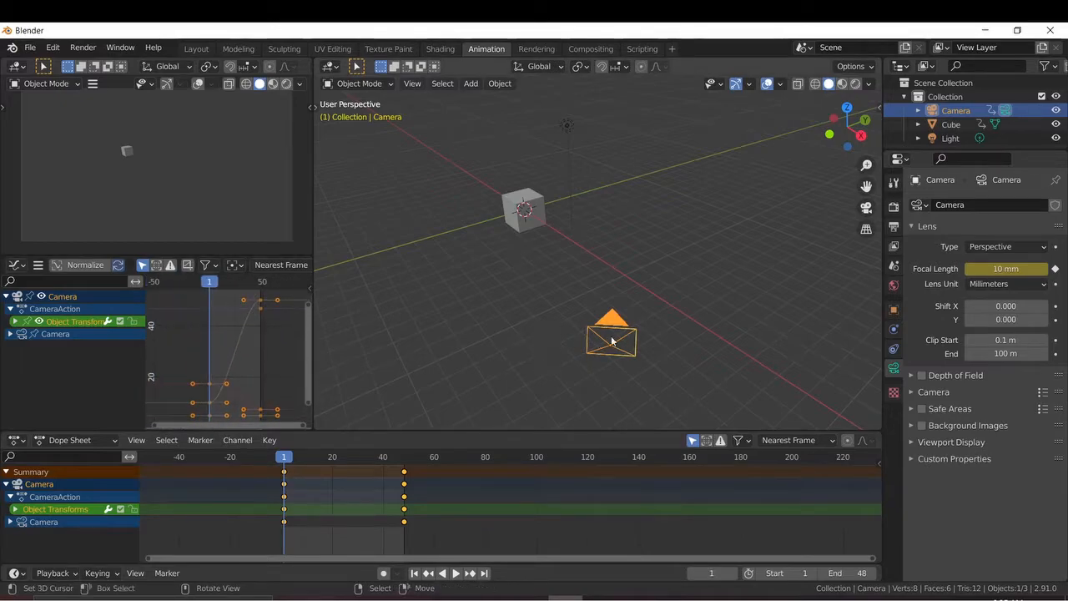
scroll(232, 357, "down", 4)
middle_click_drag(223, 365, 186, 354)
scroll(219, 344, "down", 3)
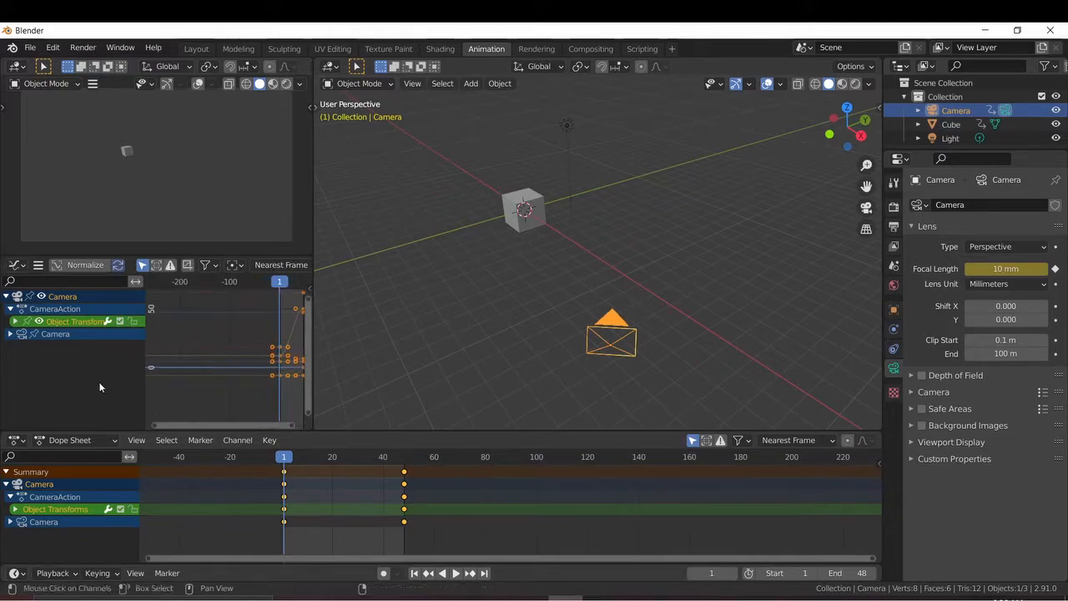
left_click(15, 322)
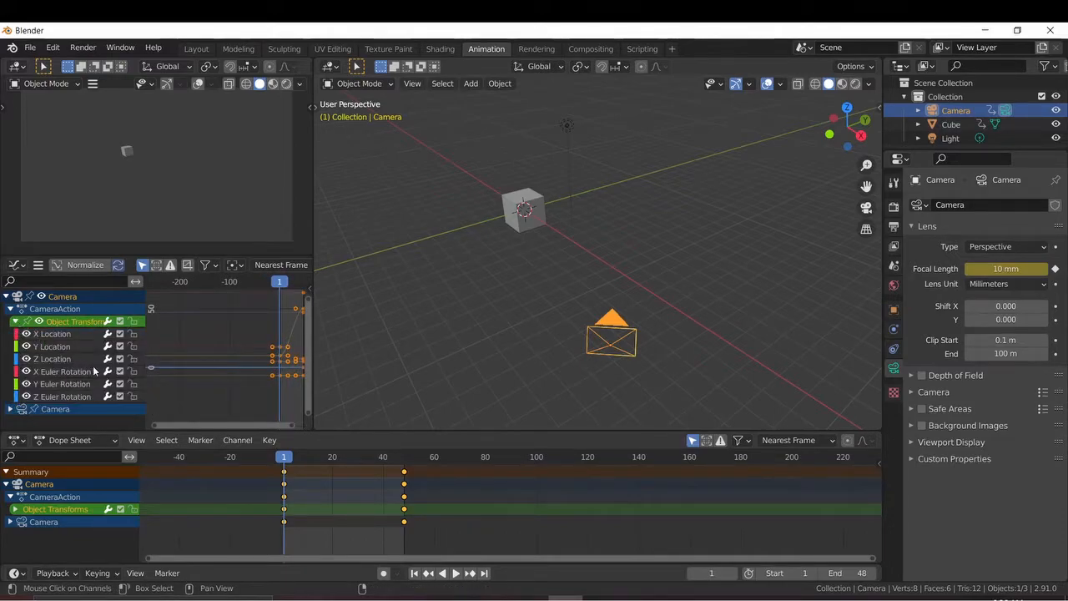
middle_click_drag(230, 371, 115, 370)
scroll(242, 373, "up", 2)
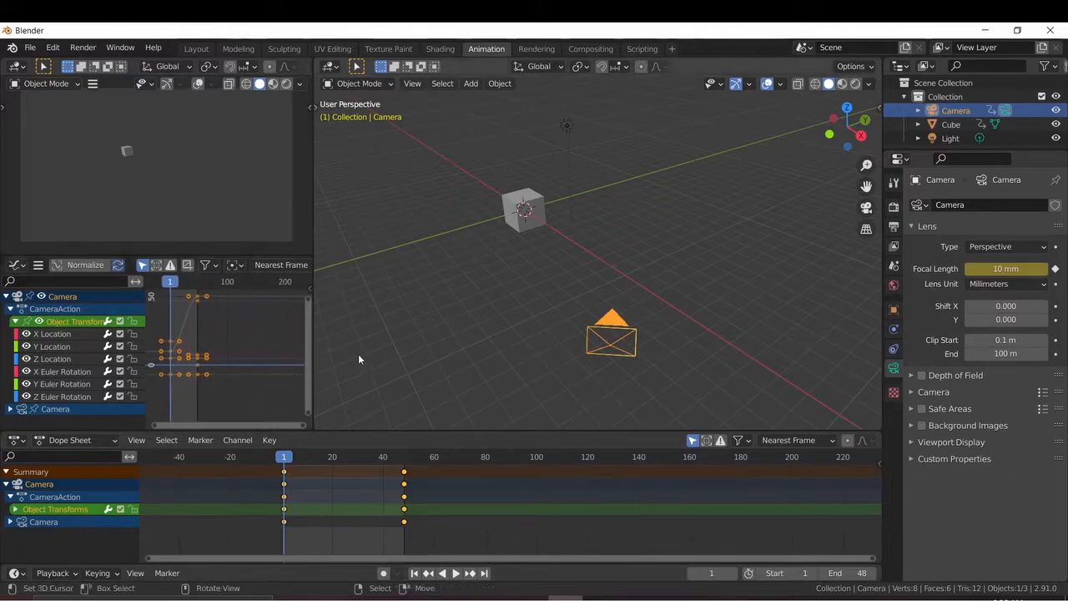
Step: Scrub through the frames in the Graph Editor and inspect the camera's curves between the two keyframes
left_click(197, 298)
key("space")
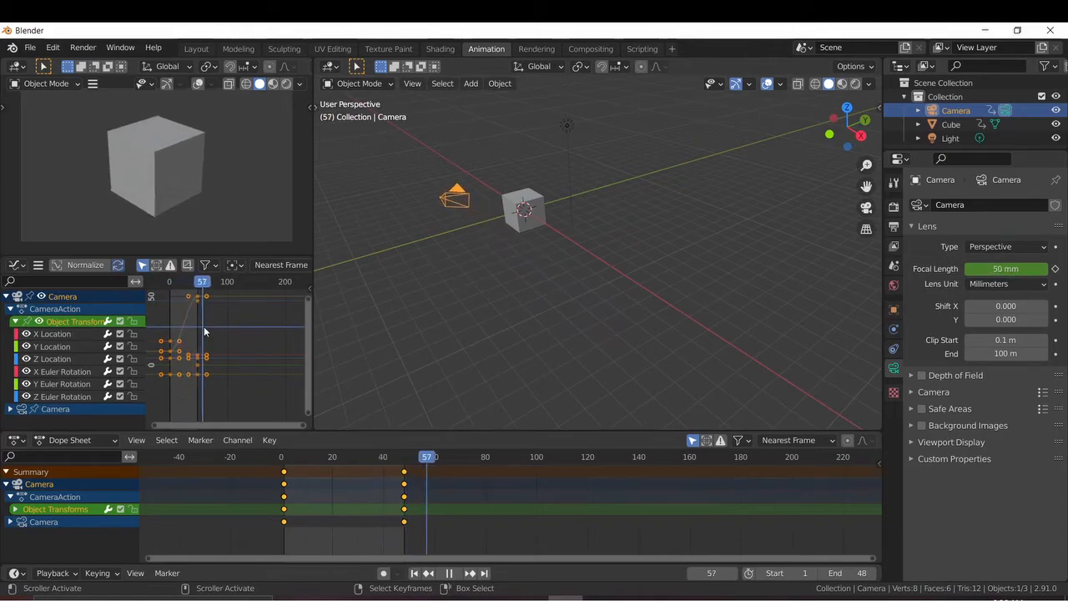
left_click(171, 334)
key("space")
scroll(186, 324, "up", 7)
middle_click_drag(185, 324, 245, 391)
scroll(258, 333, "up", 2)
left_click_drag(244, 391, 223, 345)
left_click(246, 307)
middle_click_drag(245, 381, 250, 345)
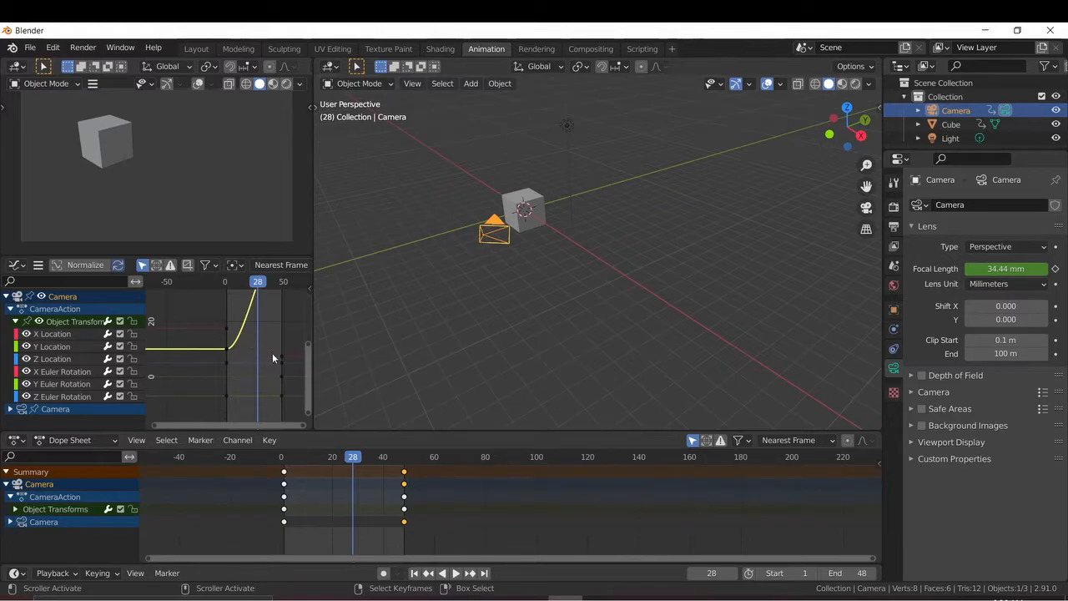
Step: Select the X Location keyframe at frame 48 and scrub the animation to inspect that curve
left_click(281, 357)
middle_click_drag(261, 320, 241, 353)
key("space")
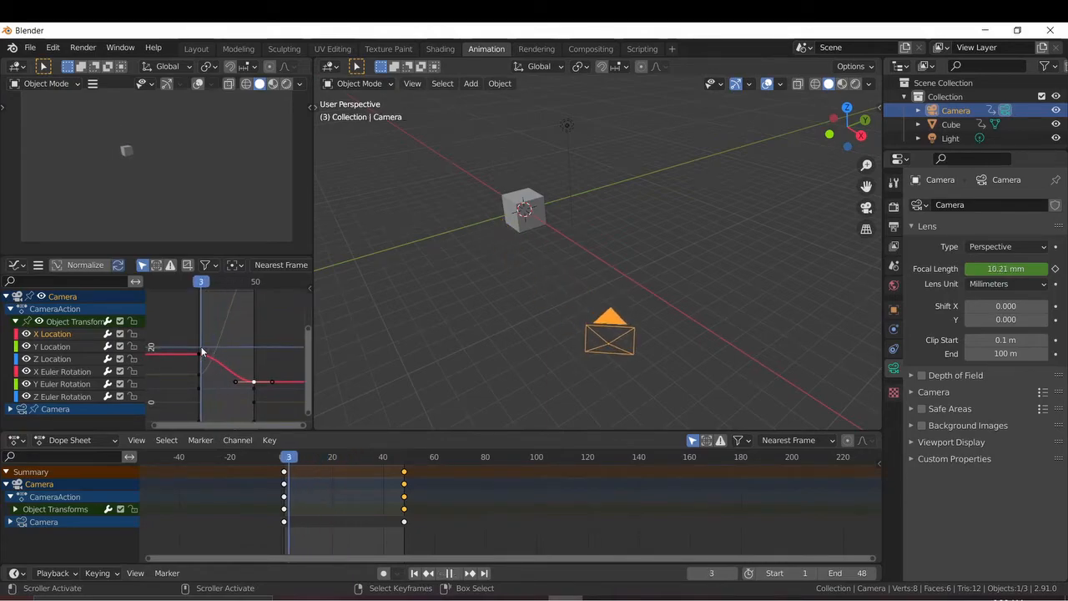
key("space")
left_click(222, 338)
right_click(199, 374)
middle_click_drag(221, 355, 217, 309)
right_click(251, 336)
middle_click_drag(237, 310, 246, 334)
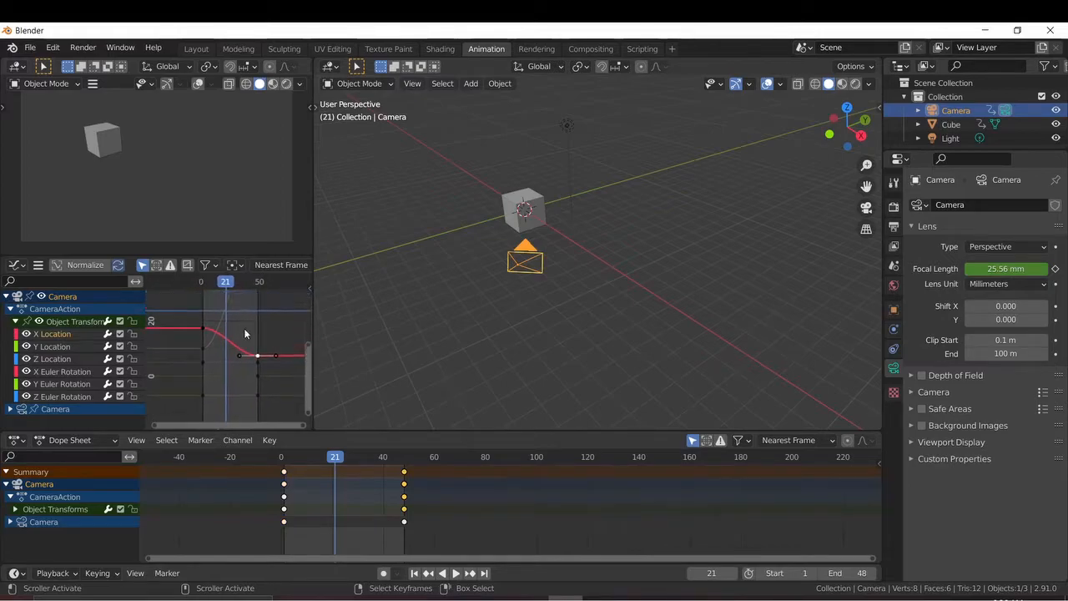
Step: Select the X Location keyframe at frame 1 and move its right handle upward so the curve rises before falling
left_click_drag(225, 320, 203, 321)
right_click(204, 328)
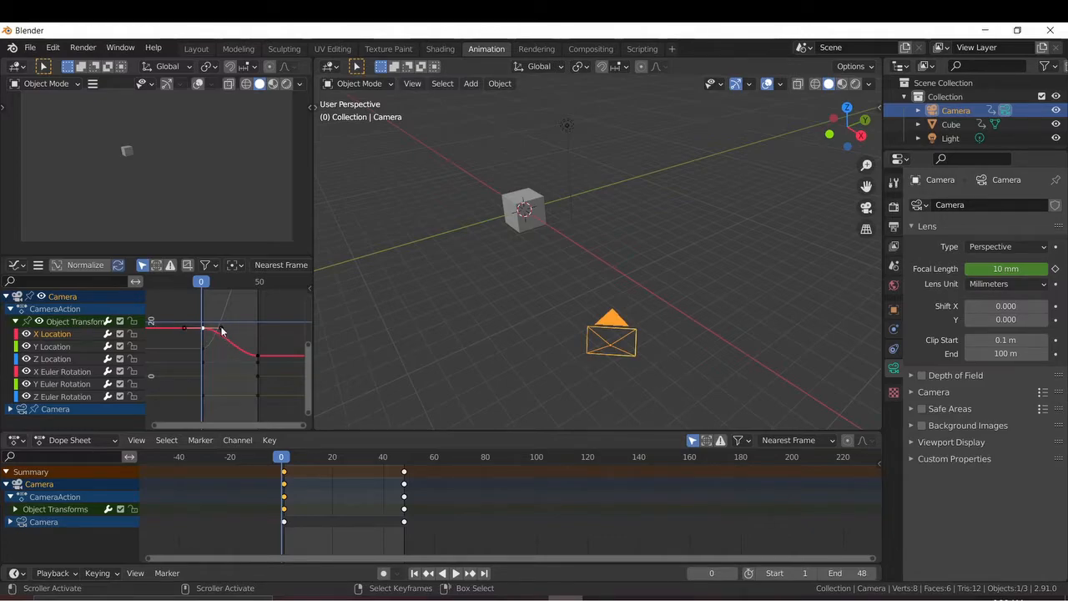
scroll(222, 331, "up", 2)
left_click(217, 323)
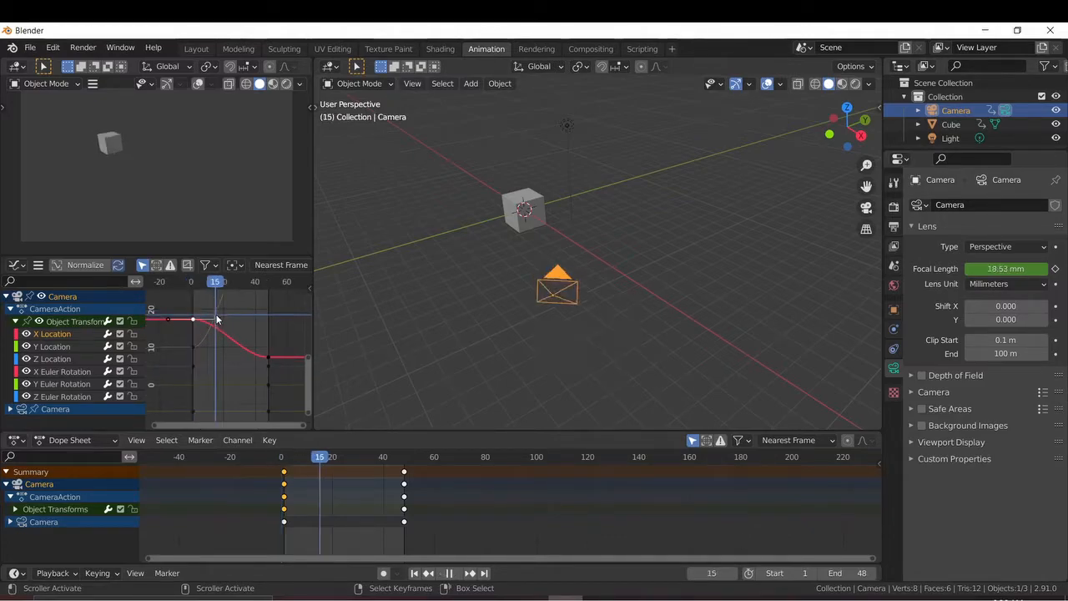
key("g")
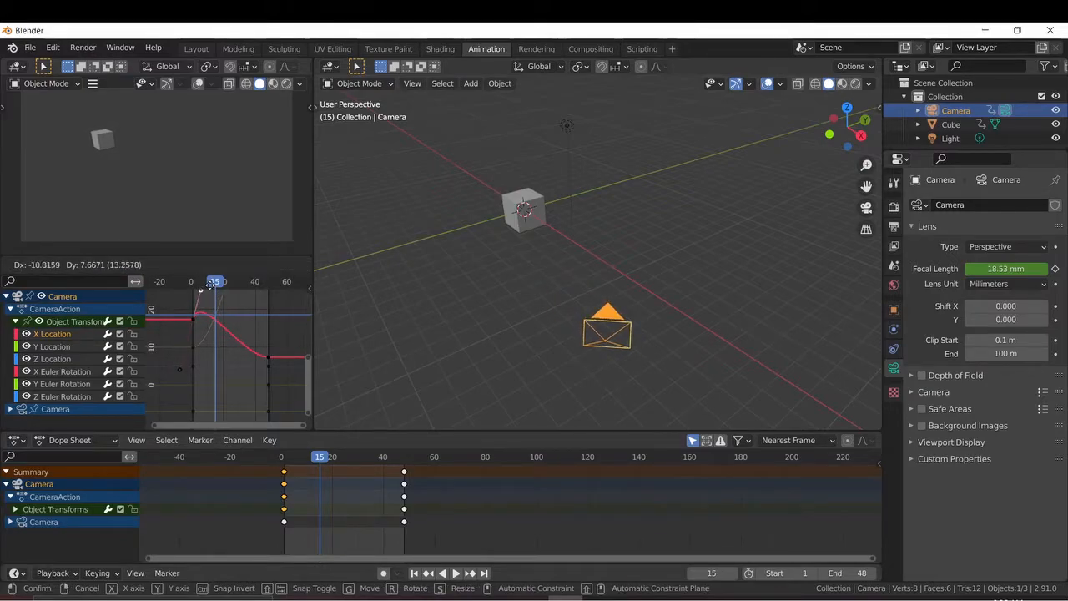
left_click(213, 287)
Step: Pull the left handle of the X Location keyframe at frame 48 below the curve and return to the animation's start
left_click(267, 358)
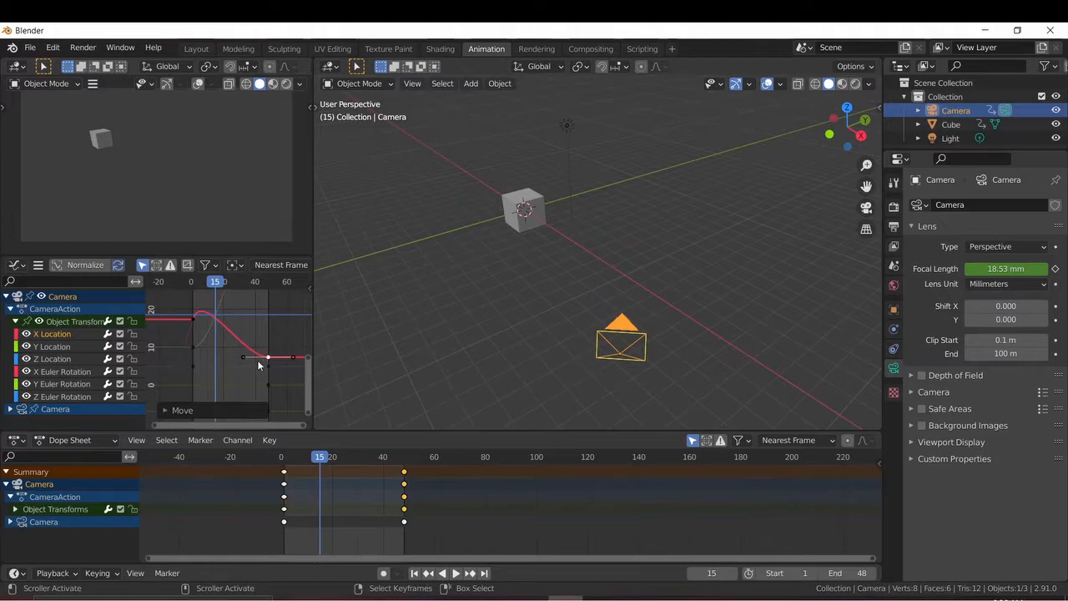
left_click_drag(245, 362, 261, 385)
left_click_drag(318, 457, 283, 457)
left_click(286, 456)
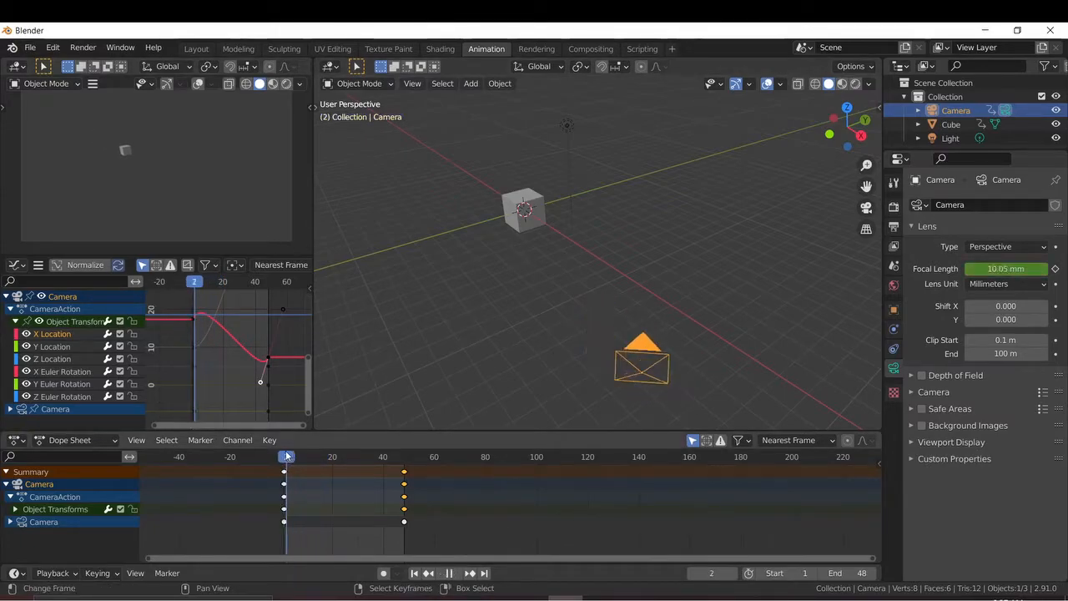
Step: Play the animation and lengthen the left handle of the X Location keyframe at frame 48 toward earlier frames
key("space")
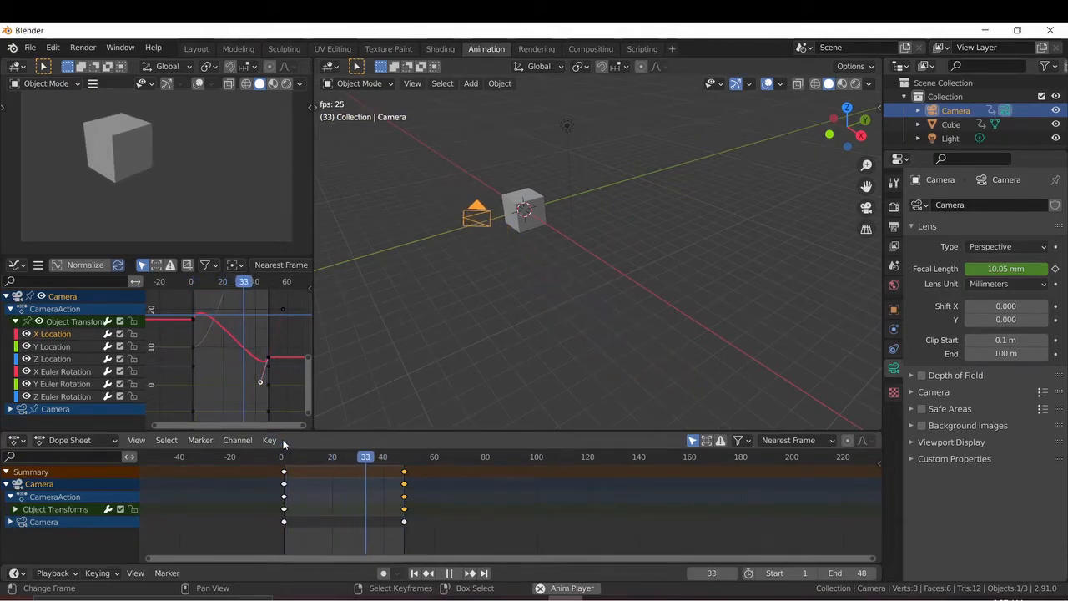
left_click_drag(261, 381, 244, 383)
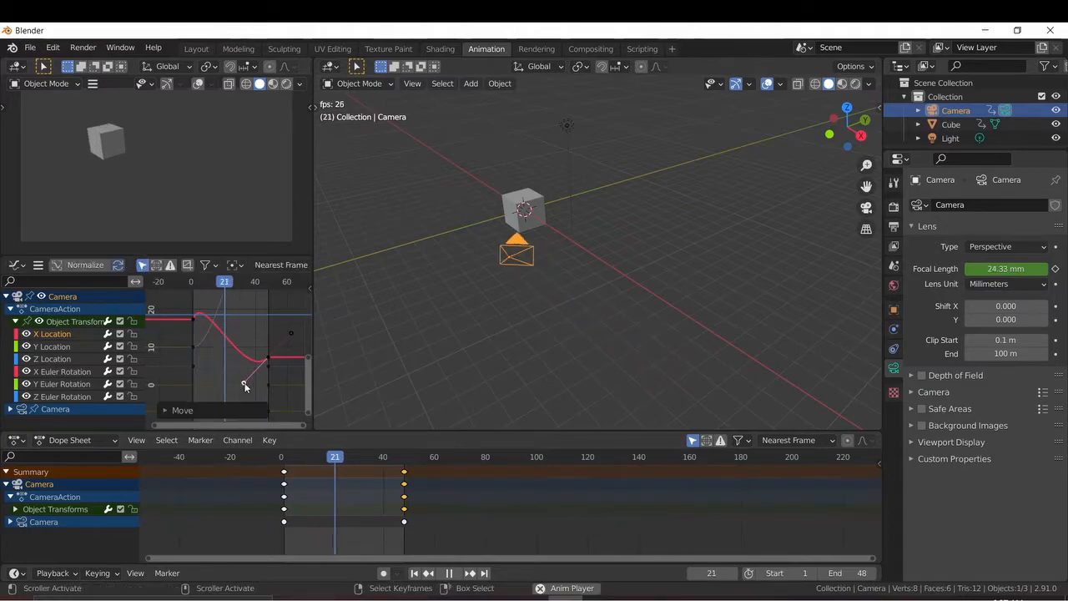
Step: Select the X Location keyframe at frame 1 and extend its right handle to about frame 15.8 and 28 m
left_click(195, 320)
scroll(205, 312, "down", 2)
middle_click_drag(216, 299, 220, 319)
left_click(211, 318)
left_click_drag(210, 318, 222, 309)
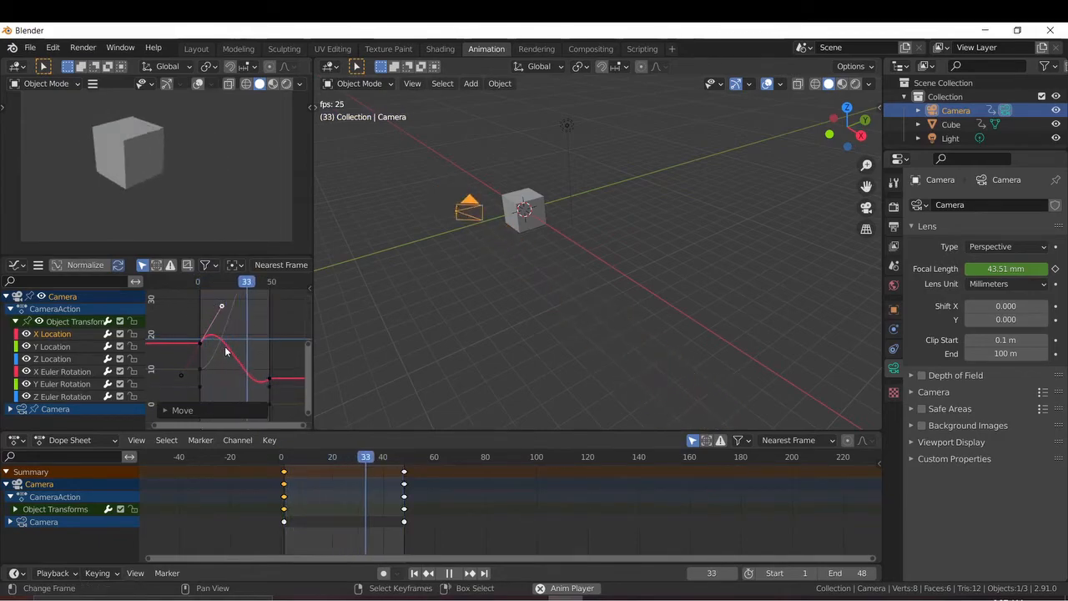
Step: Examine the active X Location keyframe's handle settings and the interpolation types it offers
key("b")
key("Escape")
key("n")
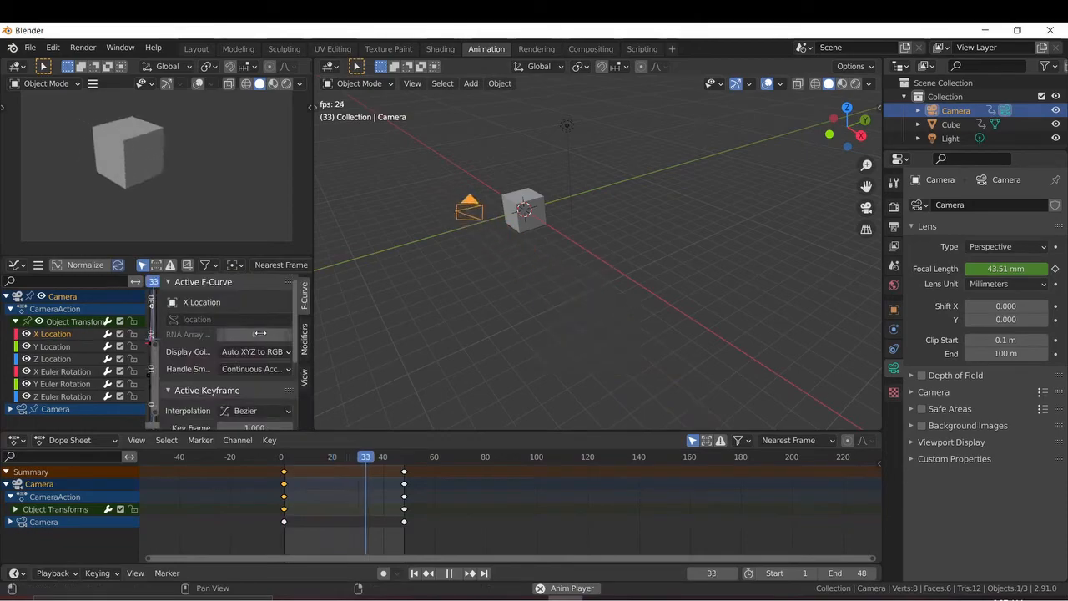
scroll(259, 334, "down", 3)
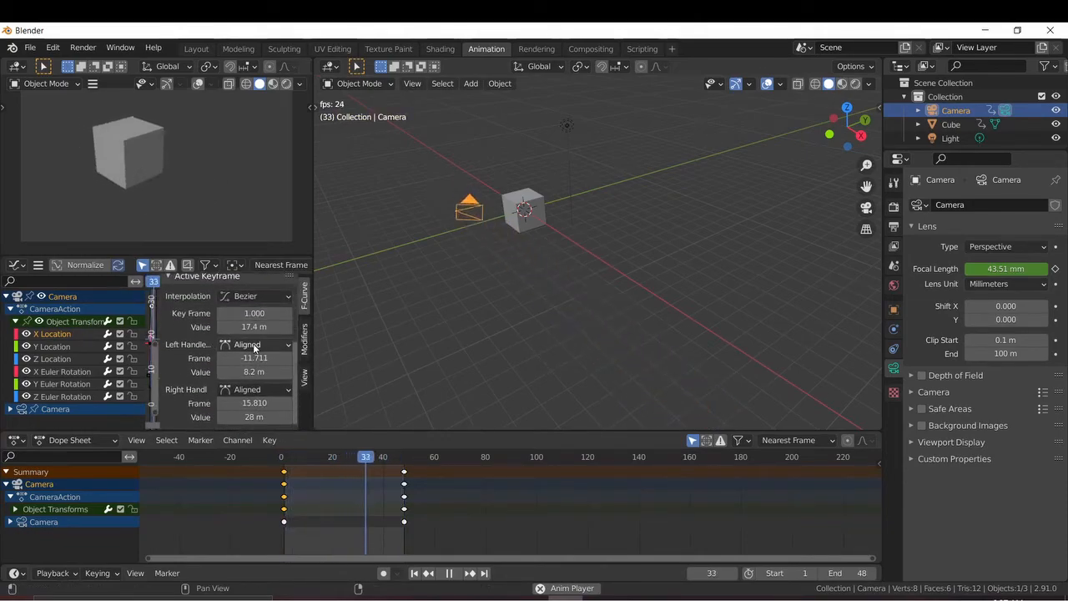
scroll(254, 349, "up", 2)
left_click(249, 341)
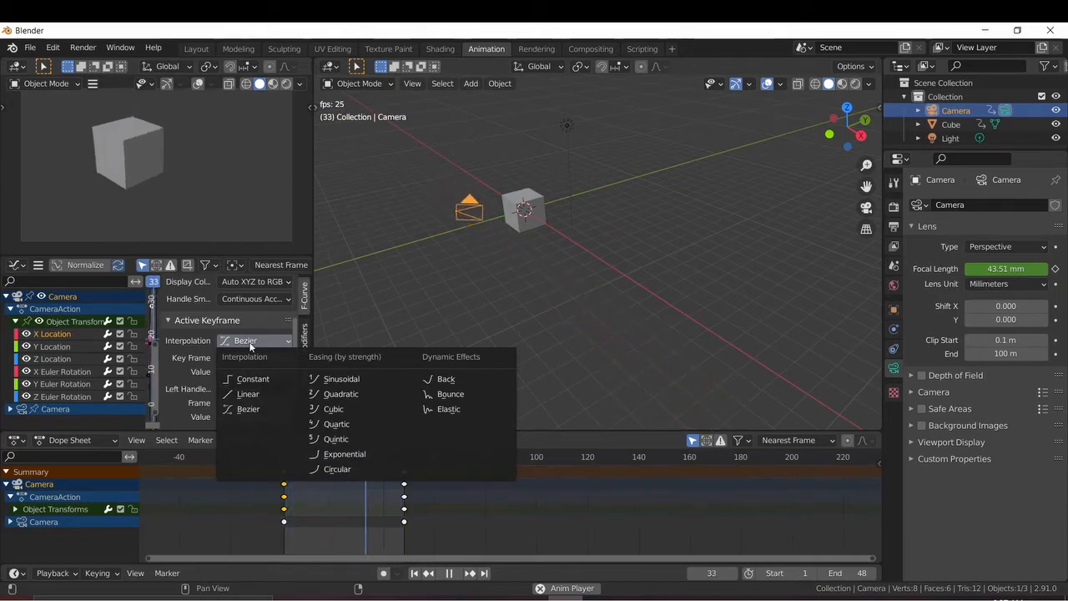
key("Escape")
key("n")
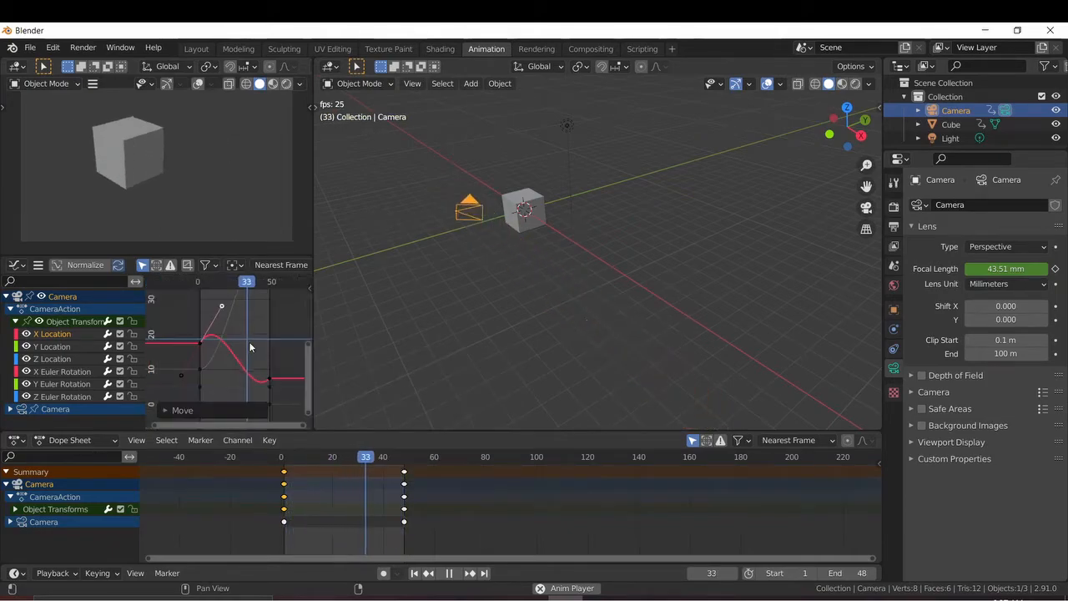
Step: Widen the Graph Editor, show the active keyframe's properties beside the curves and review the interpolation choices
left_click_drag(310, 322, 448, 332)
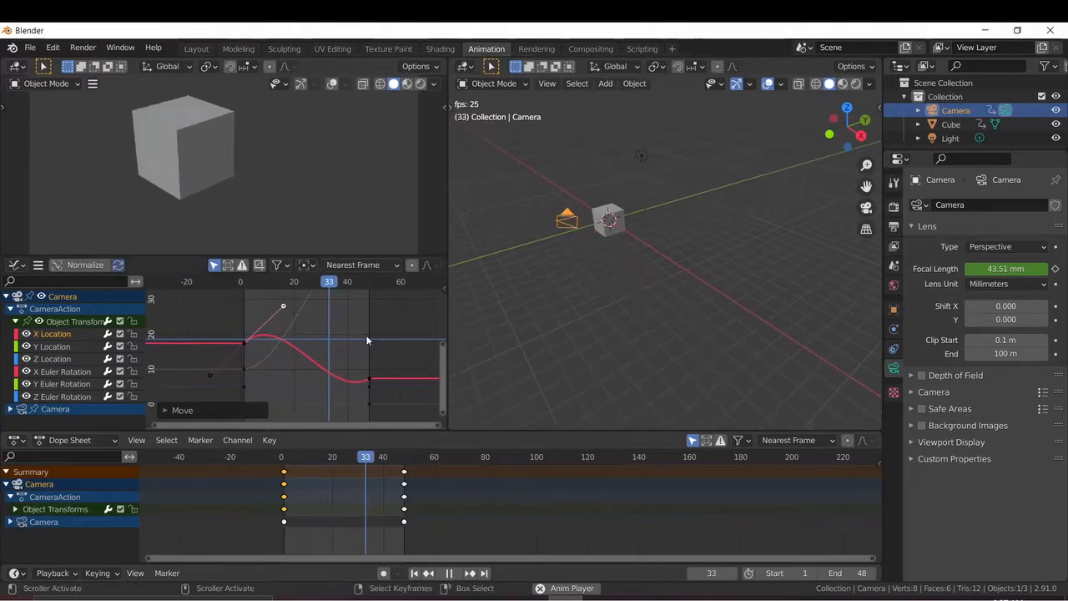
scroll(358, 339, "down", 5)
key("n")
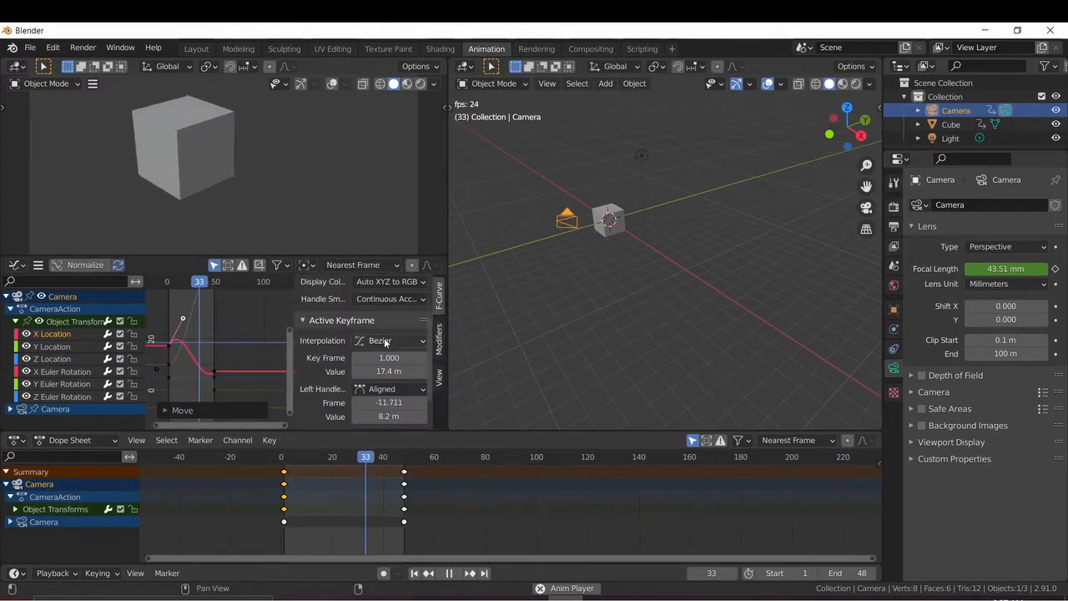
left_click(389, 341)
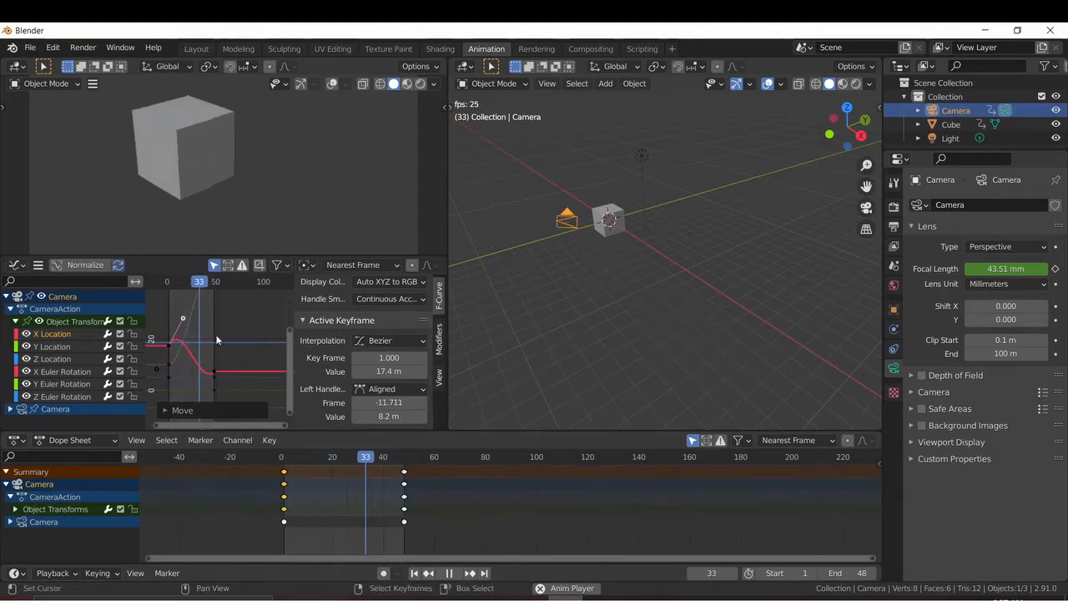
Step: Play the animation to check the adjusted camera motion, stop it and return to frame 1
key("space")
key("space")
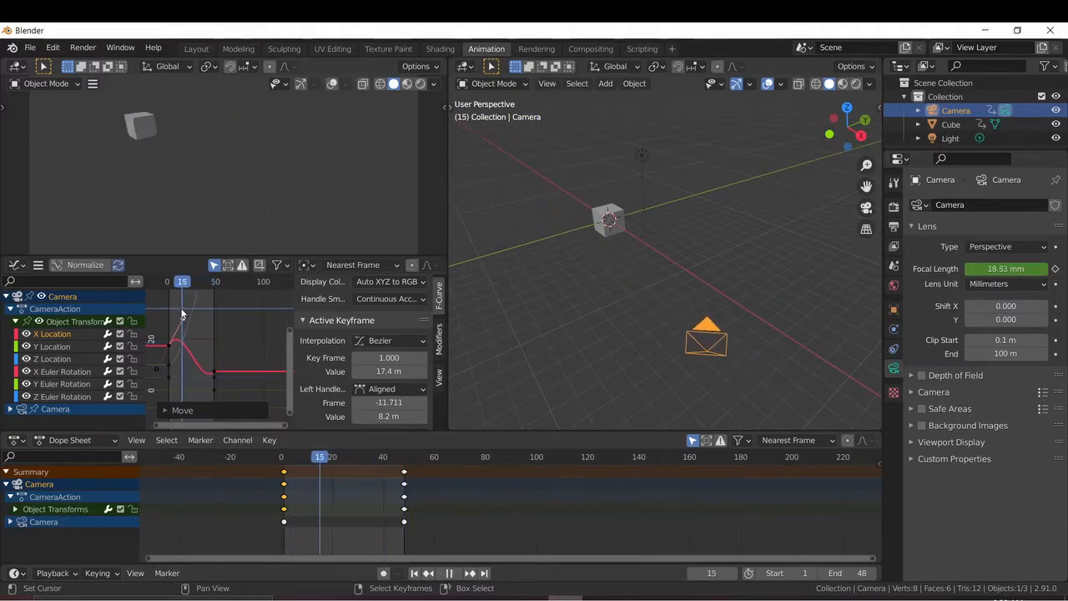
key("space")
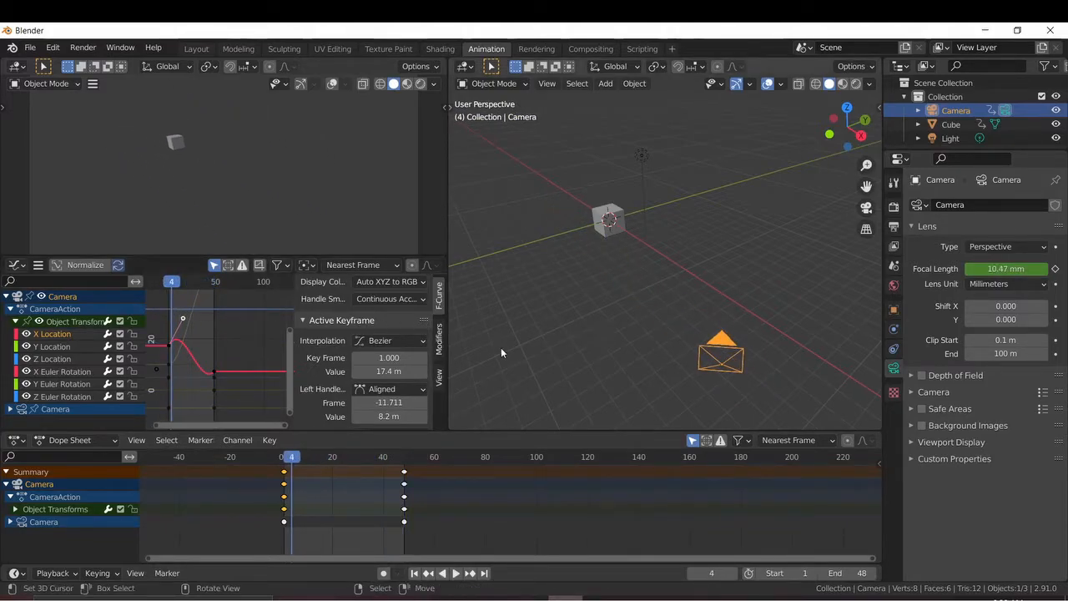
left_click_drag(291, 486, 284, 487)
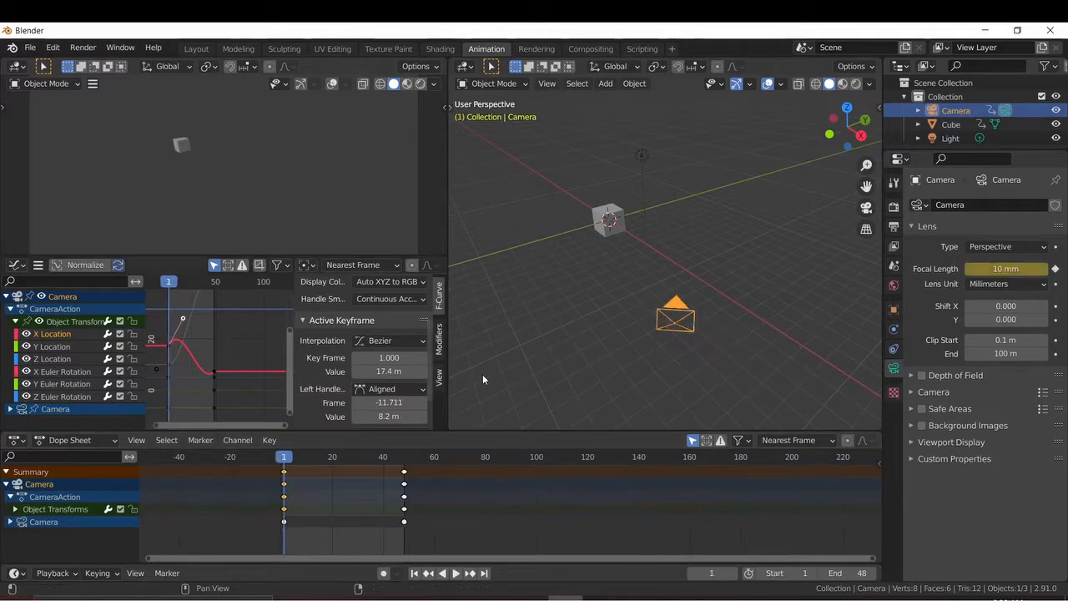
Step: Select the cube in the 3D viewport and bring up its material settings
scroll(536, 306, "up", 4)
middle_click_drag(537, 305, 822, 354)
left_click(571, 265)
scroll(665, 257, "up", 6)
left_click(894, 428)
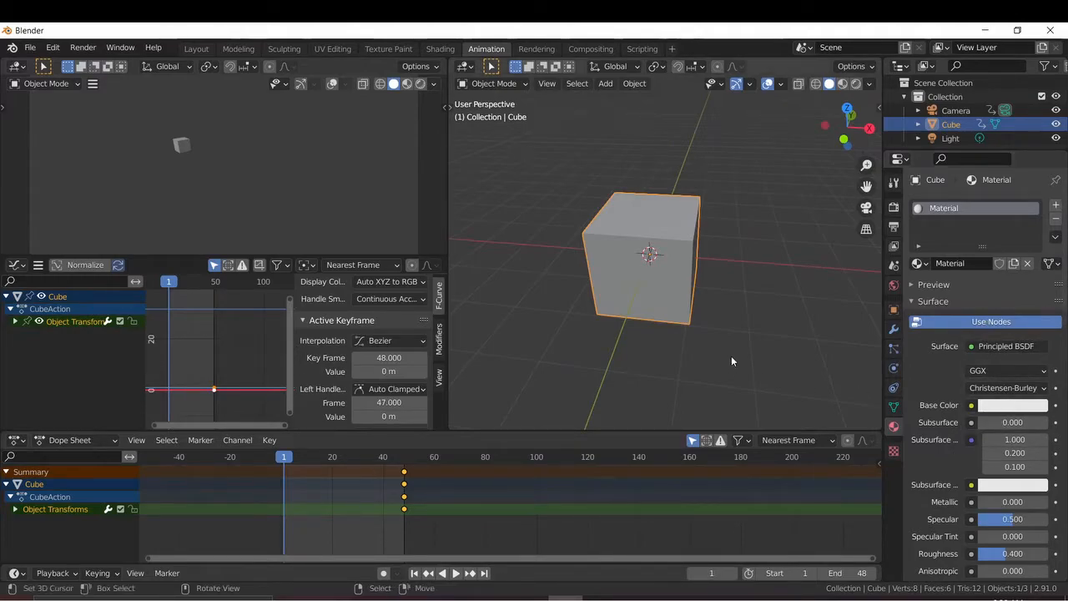
scroll(732, 353, "down", 4)
scroll(732, 353, "up", 2)
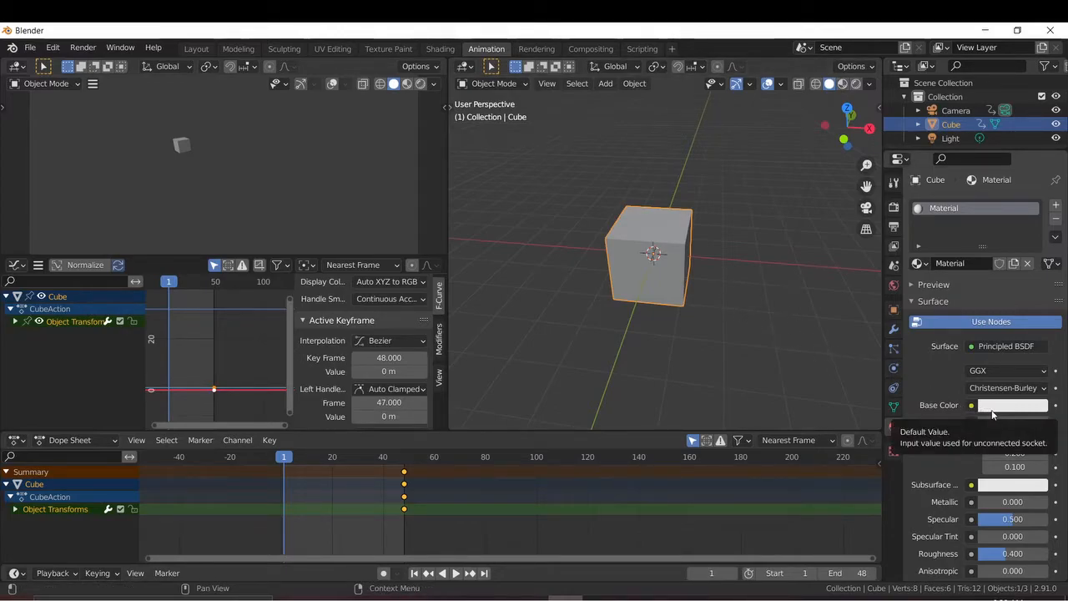
left_click_drag(292, 494, 404, 494)
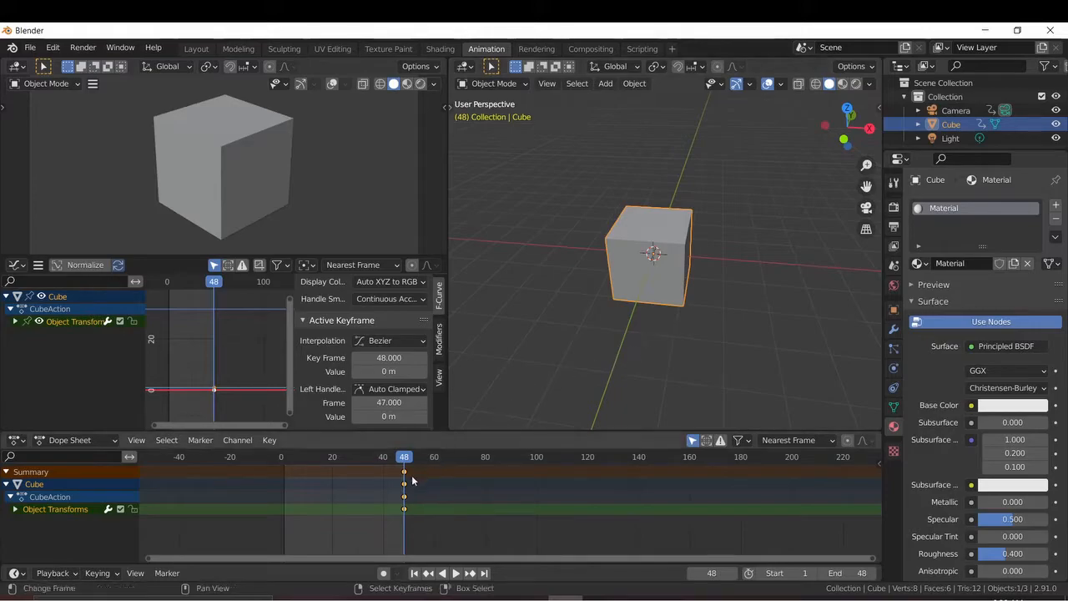
left_click_drag(404, 485, 284, 482)
key("r")
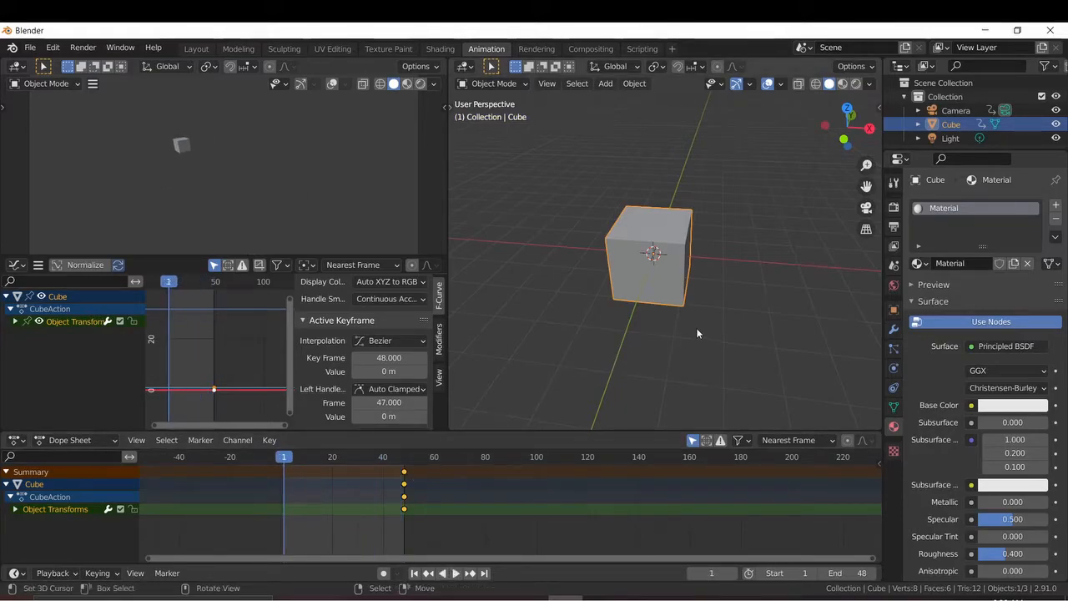
key("Escape")
key("r")
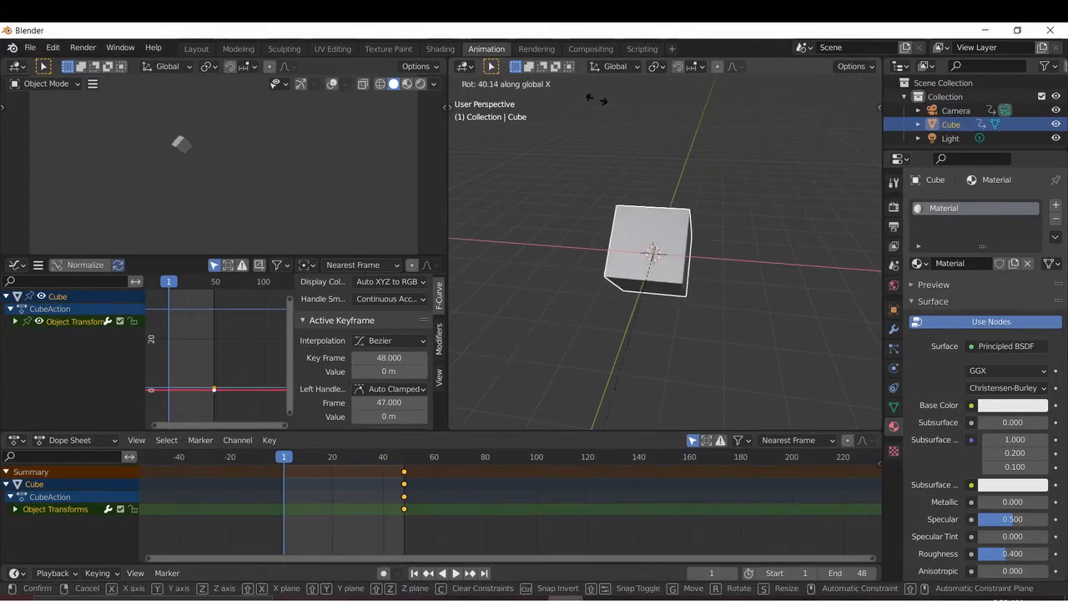
key("Escape")
Step: Rotate the cube 180° about the global Y axis at frame 1 and insert a transform keyframe there
key("r")
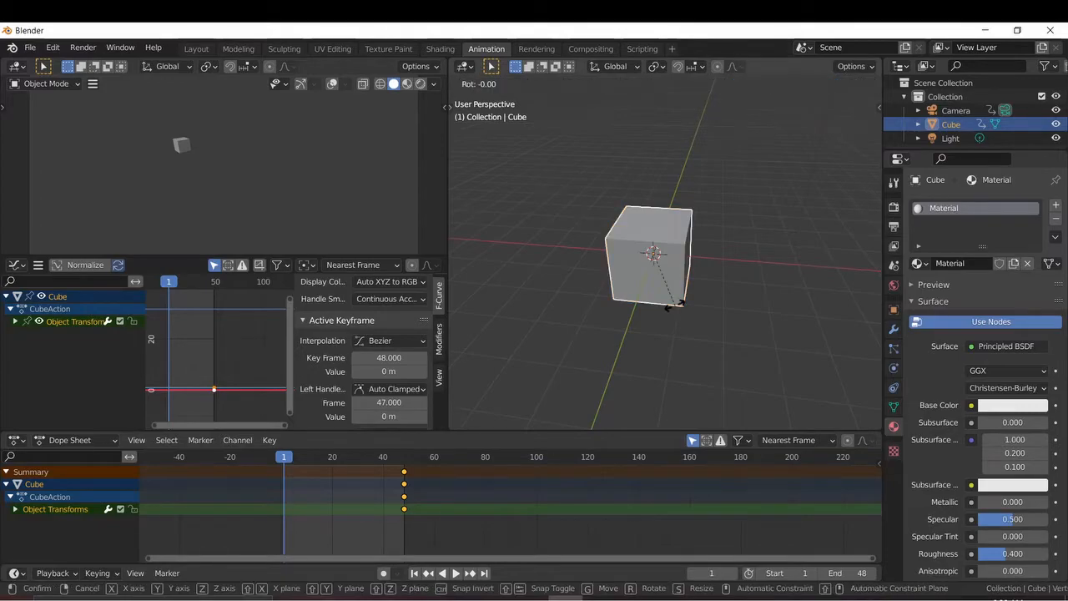
key("y")
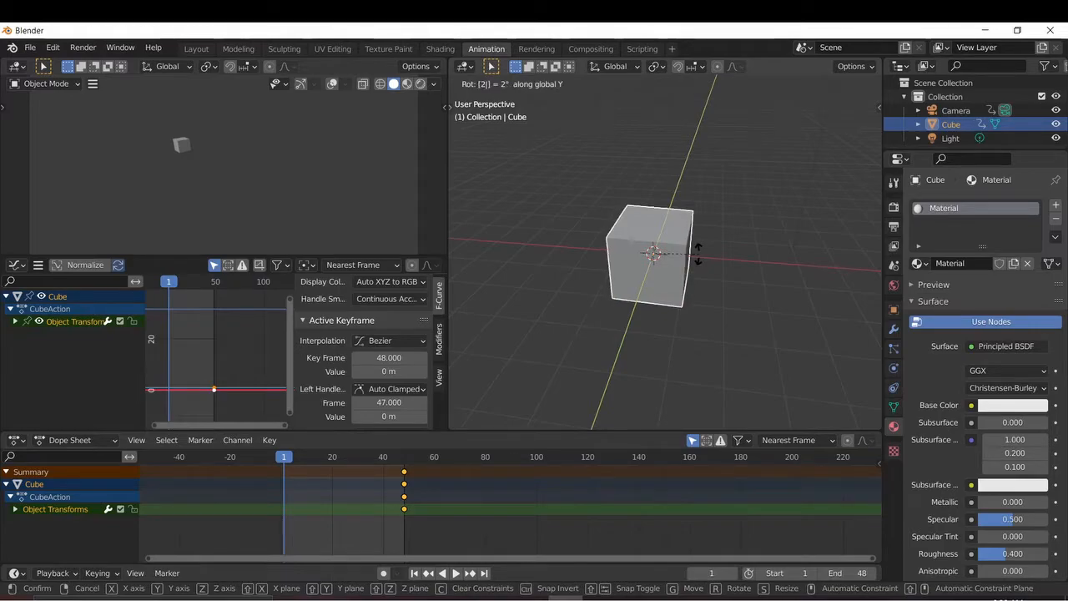
key("BackSpace")
key("BackSpace")
key("BackSpace")
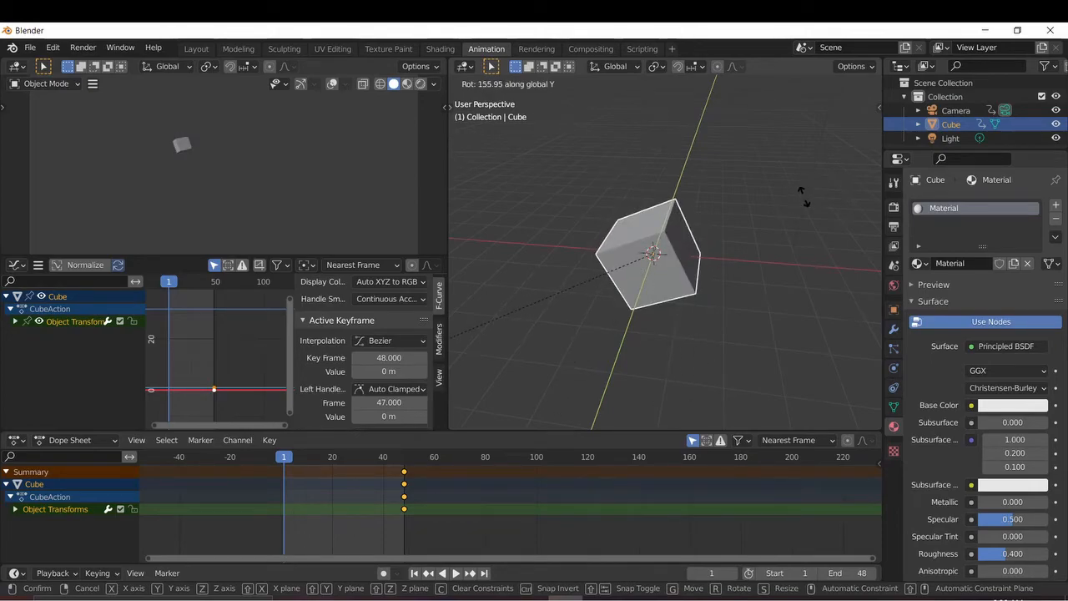
type("180")
key("Return")
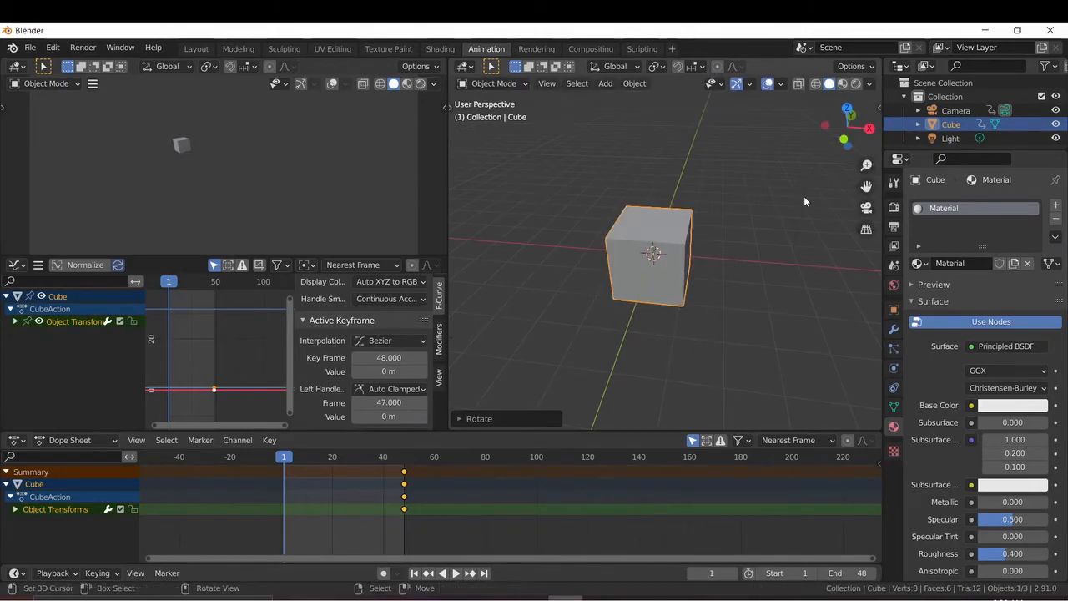
key("i")
left_click(751, 212)
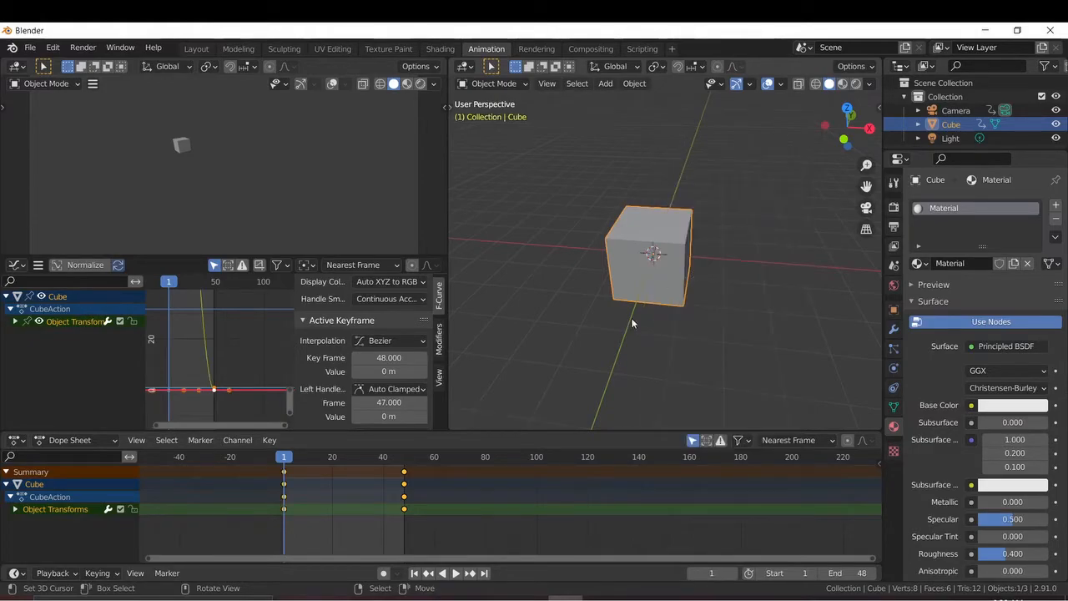
Step: Keyframe the cube's white Base Color at frame 1 and a red one at frame 48, using Material Preview shading
mouse_move(285, 462)
left_mouse_down()
mouse_move(427, 473)
mouse_move(282, 468)
mouse_move(422, 467)
mouse_move(282, 466)
mouse_move(410, 460)
mouse_move(292, 453)
mouse_move(404, 474)
mouse_move(284, 474)
left_mouse_up()
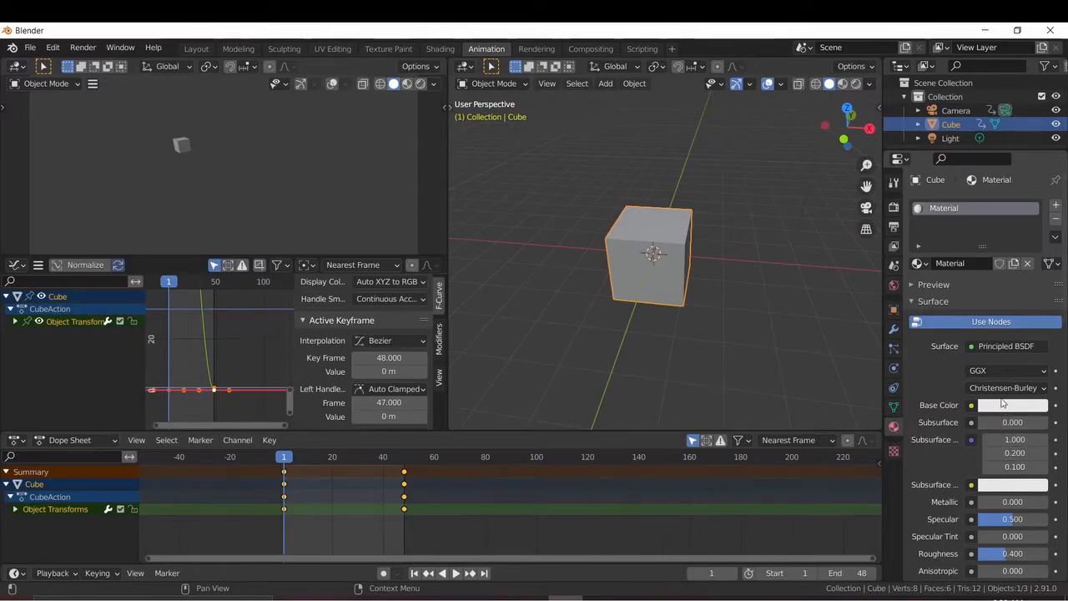
key("i")
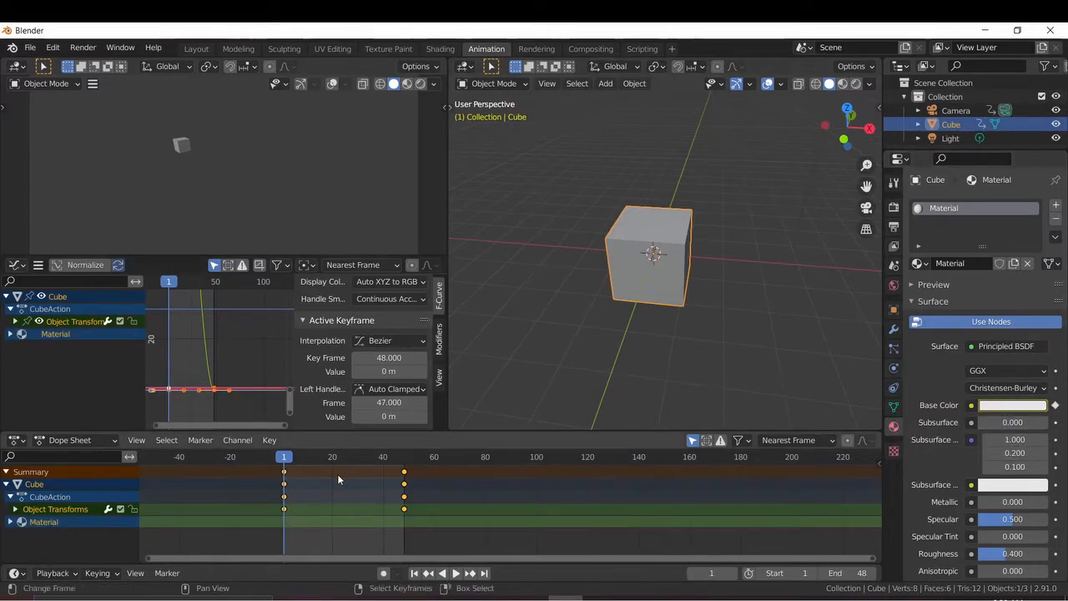
left_click_drag(287, 462, 405, 474)
left_click(994, 406)
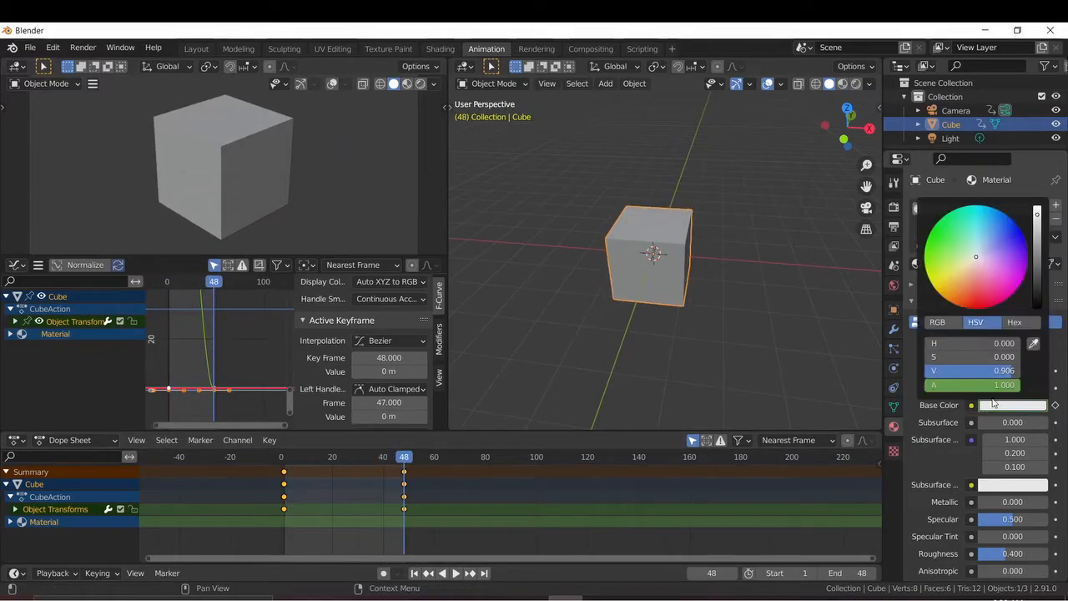
left_click_drag(974, 258, 977, 302)
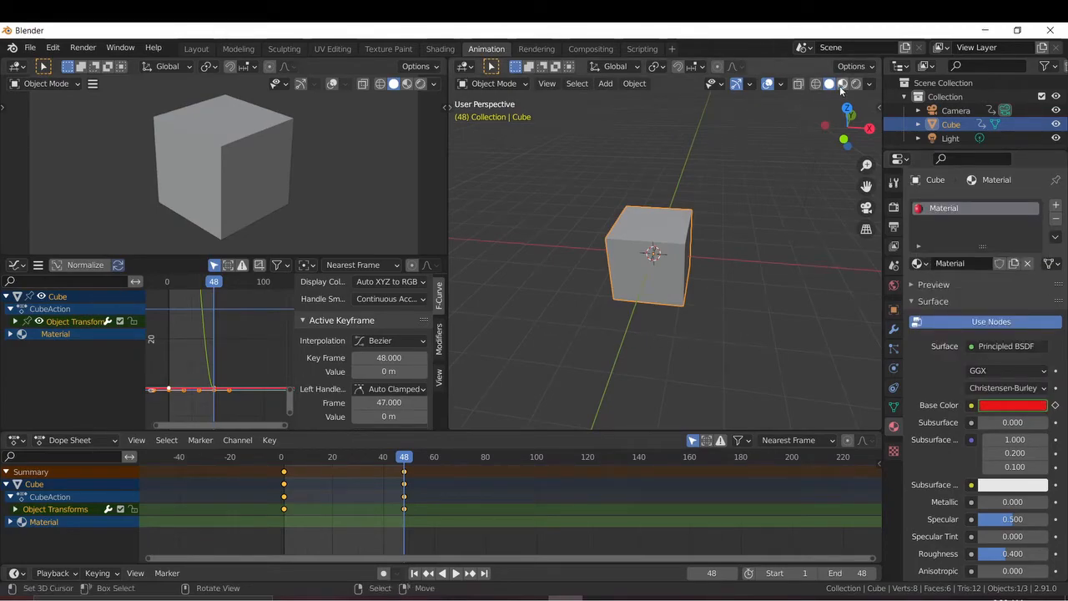
left_click(842, 84)
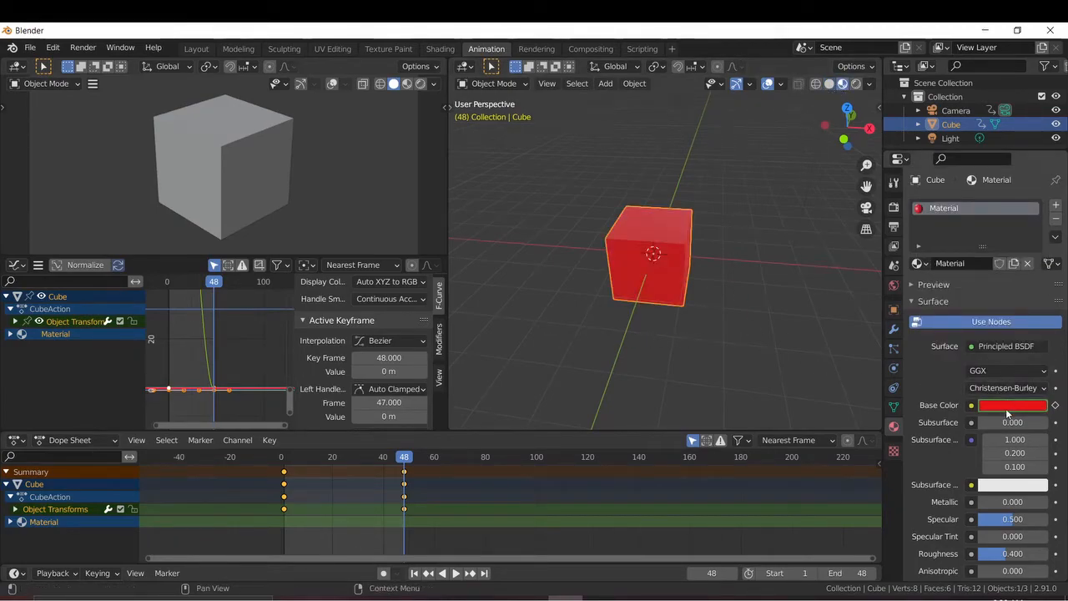
key("i")
Step: At frame 24, set the cube's Base Color to blue with hue 0.688 and saturation 1.000, and keyframe it
left_click_drag(409, 464, 343, 486)
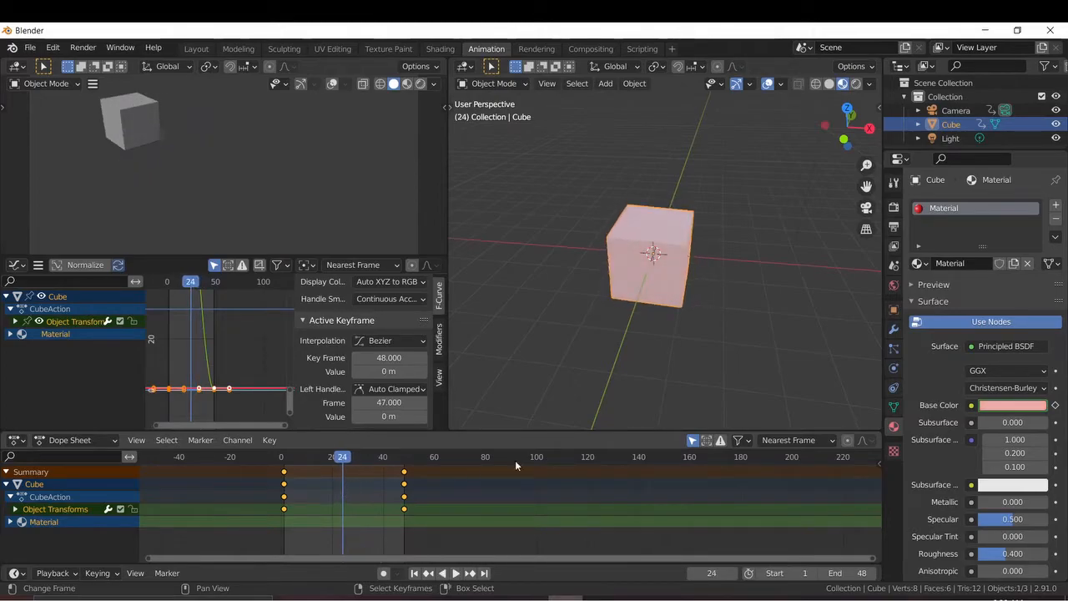
left_click(1018, 405)
left_click_drag(991, 273, 1025, 237)
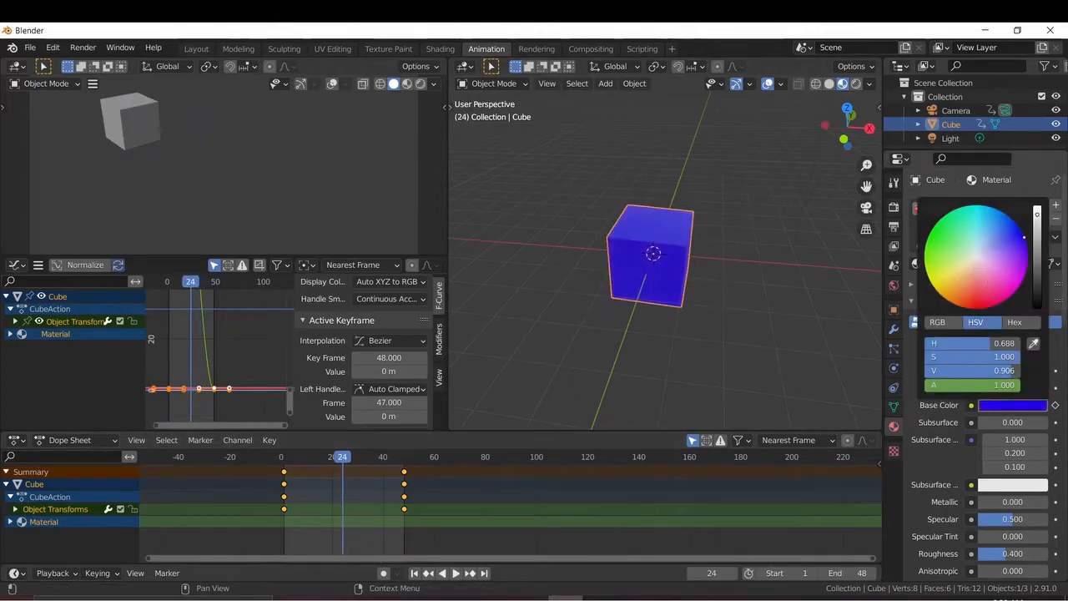
key("i")
Step: Play the color change, go to frame 12 and keyframe a green Base Color with hue 0.339 and saturation 1.000
key("space")
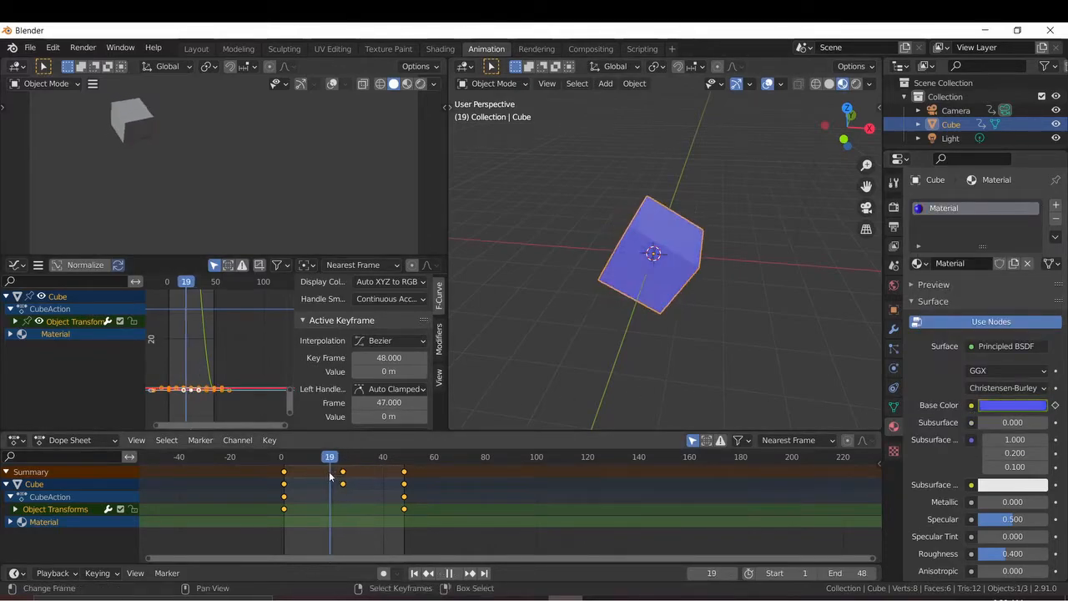
left_click(1012, 404)
left_click_drag(979, 257, 936, 231)
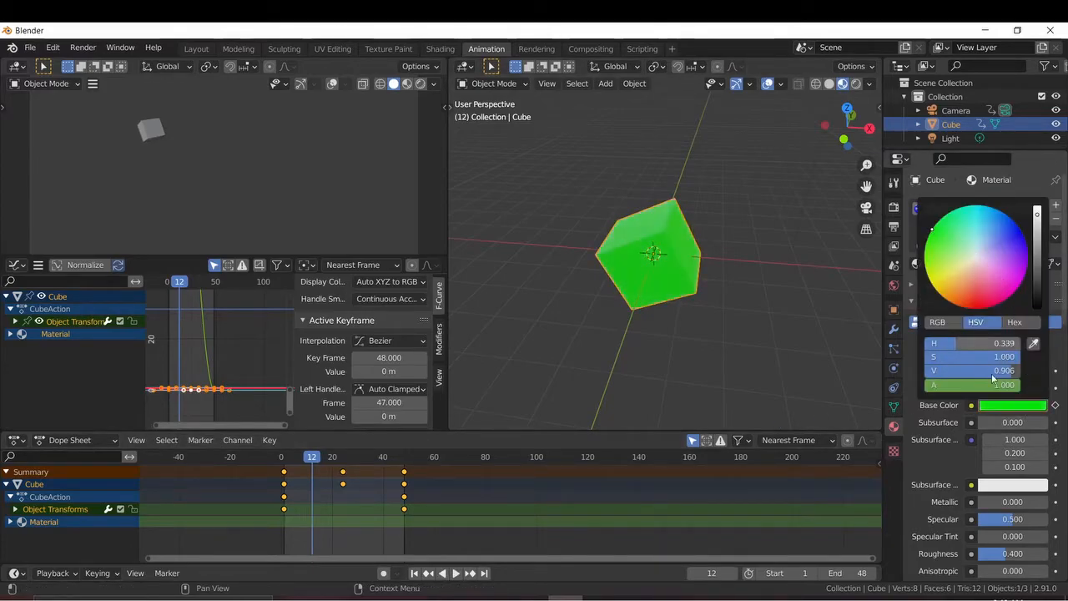
left_click(1015, 408)
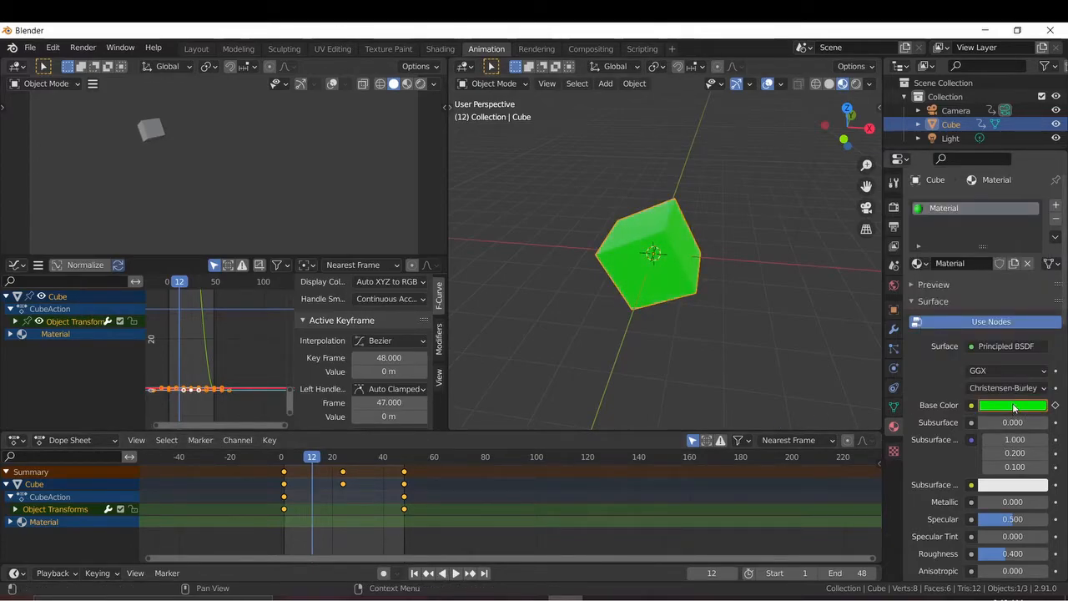
Step: Play back the cube's color animation, stop it and go to frame 36
key("space")
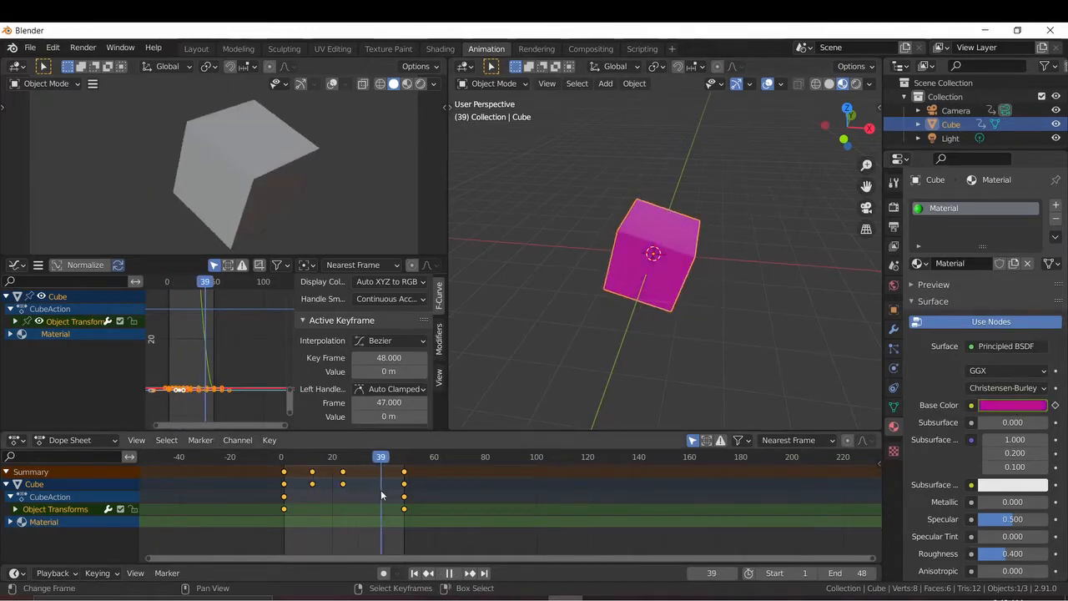
key("space")
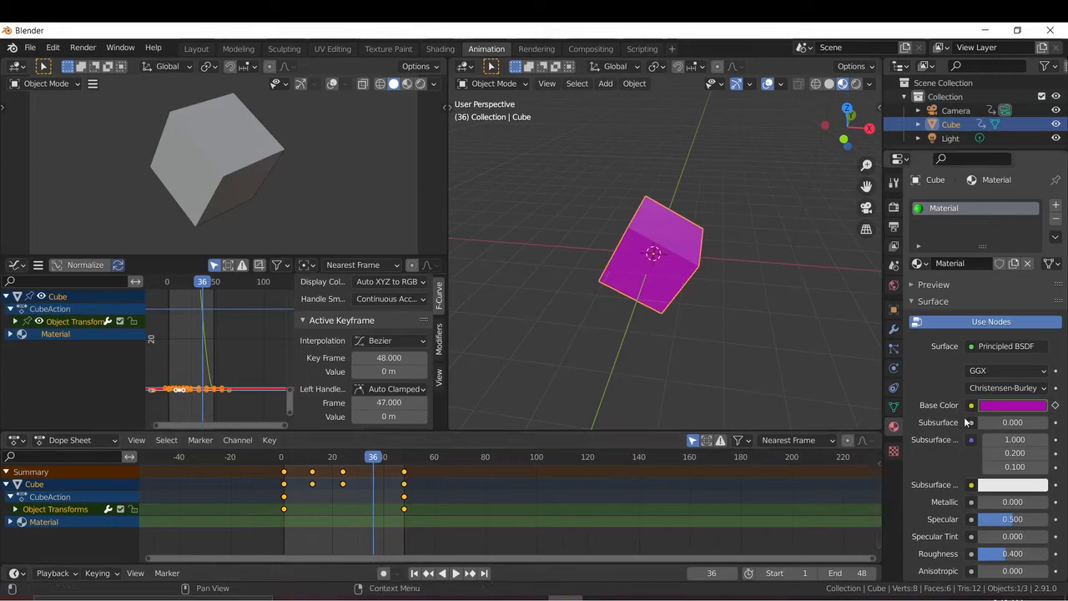
Step: At frame 36, set the cube's Base Color to yellow with hue 0.167, saturation 1.000 and value 1.000, and keyframe it
left_click(992, 409)
left_click(946, 277)
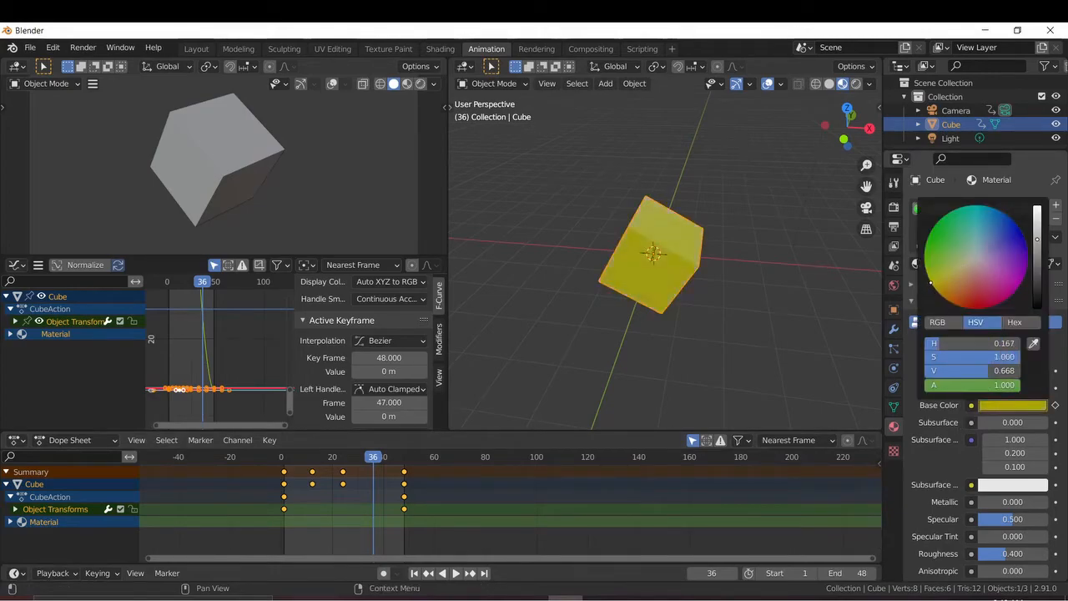
left_click_drag(987, 373, 1023, 372)
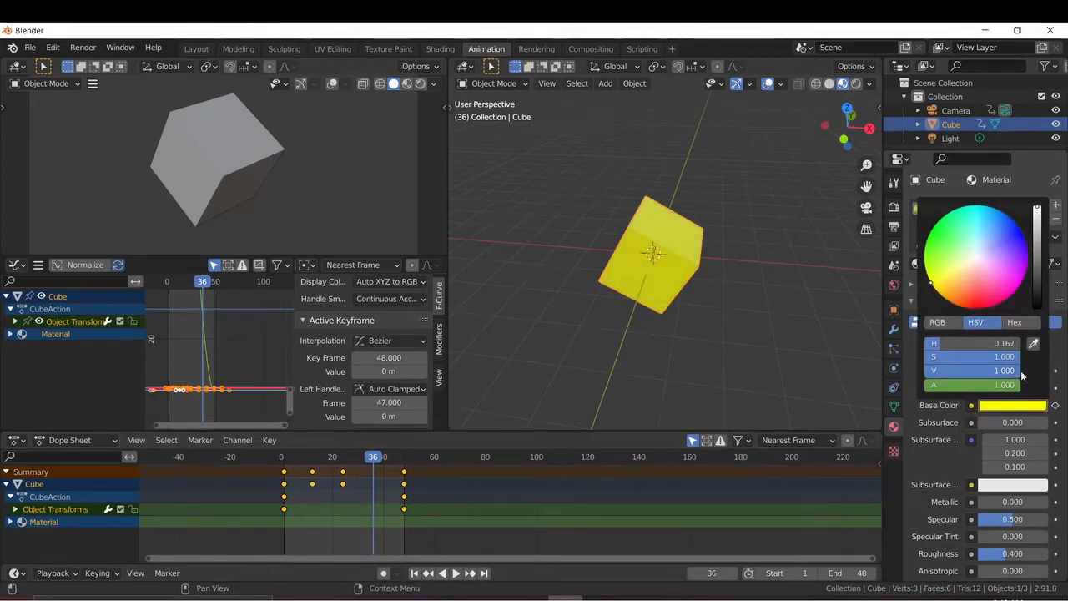
key("i")
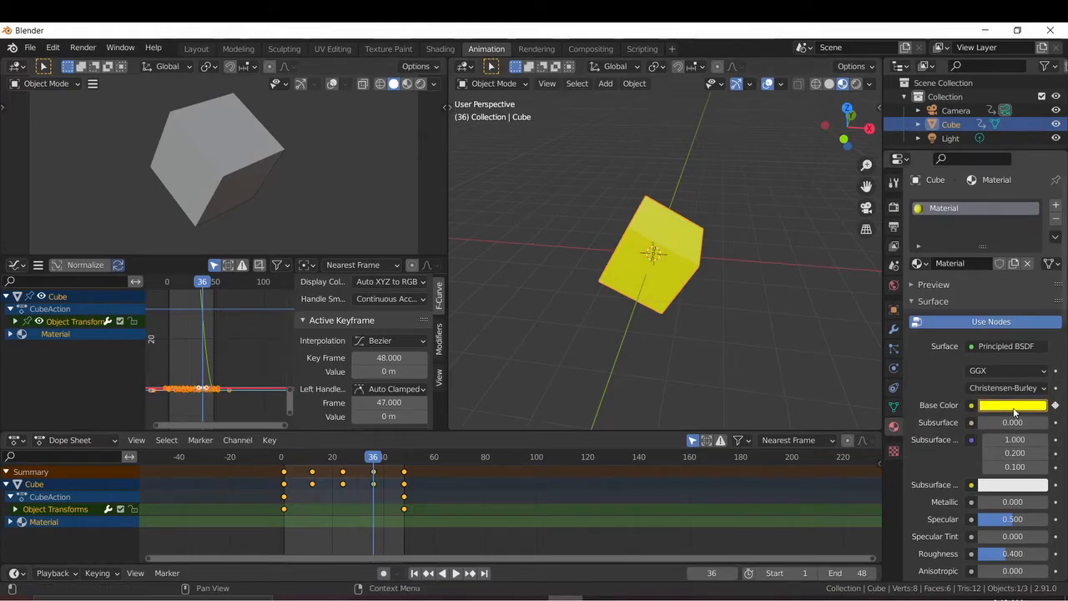
Step: Play the color animation from the start and switch the camera view to Material Preview shading
left_click_drag(373, 458, 273, 497)
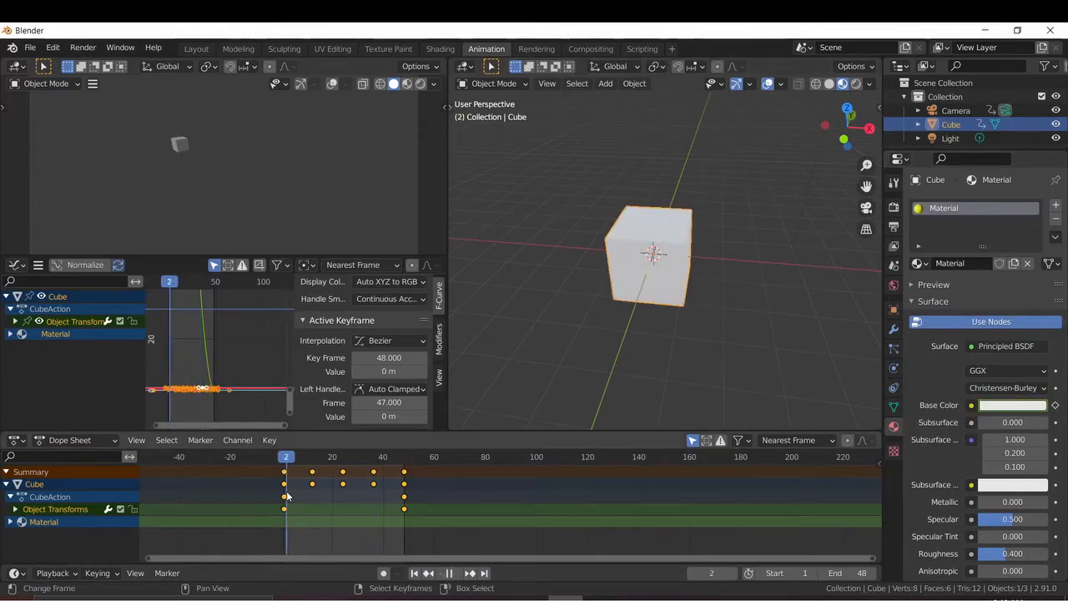
key("space")
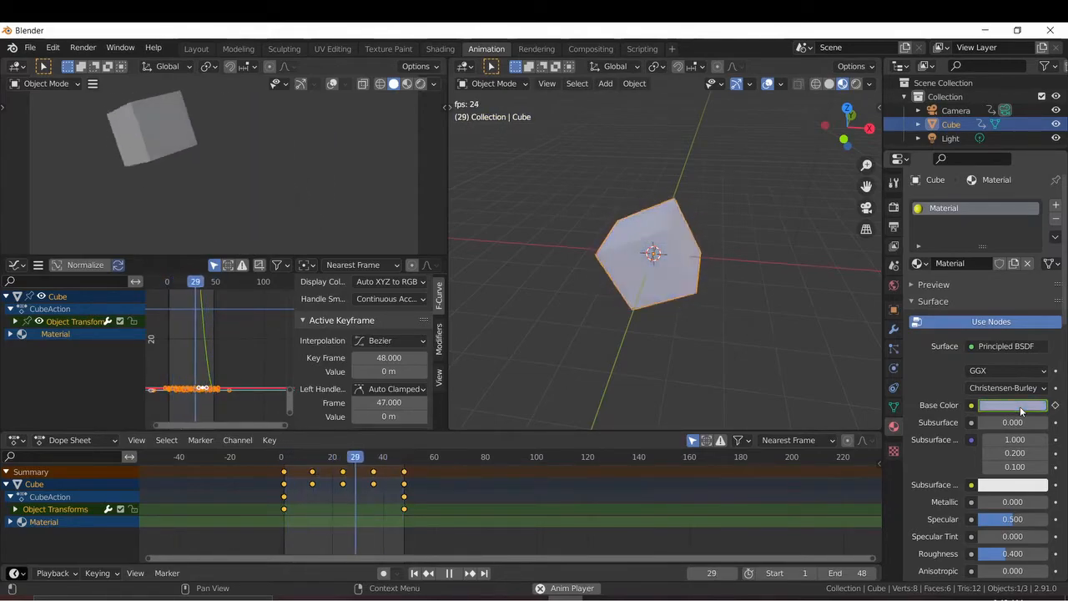
scroll(1021, 419, "down", 2)
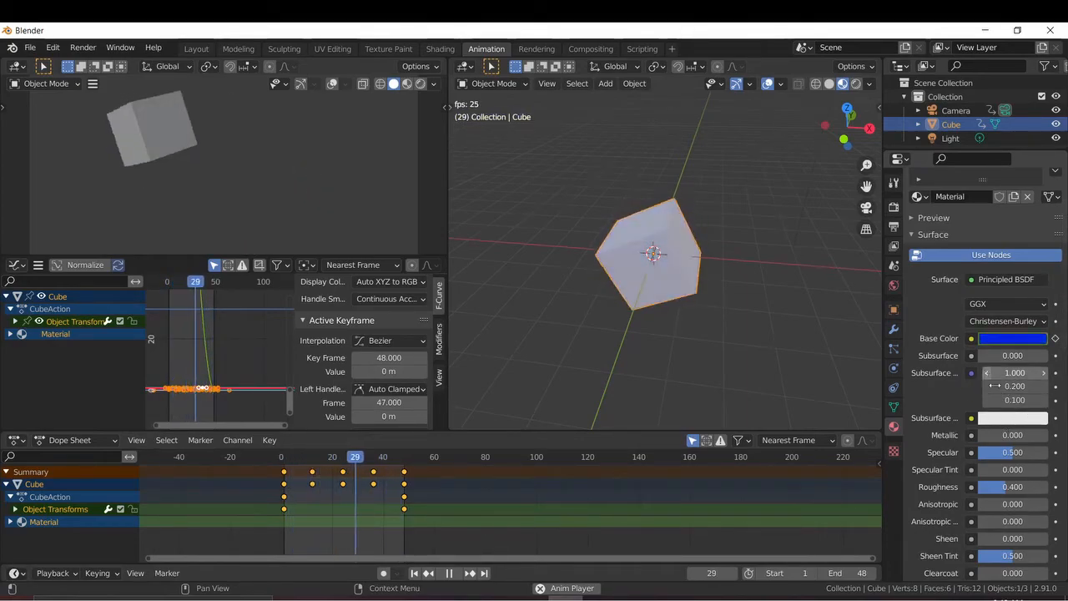
scroll(1023, 424, "down", 1)
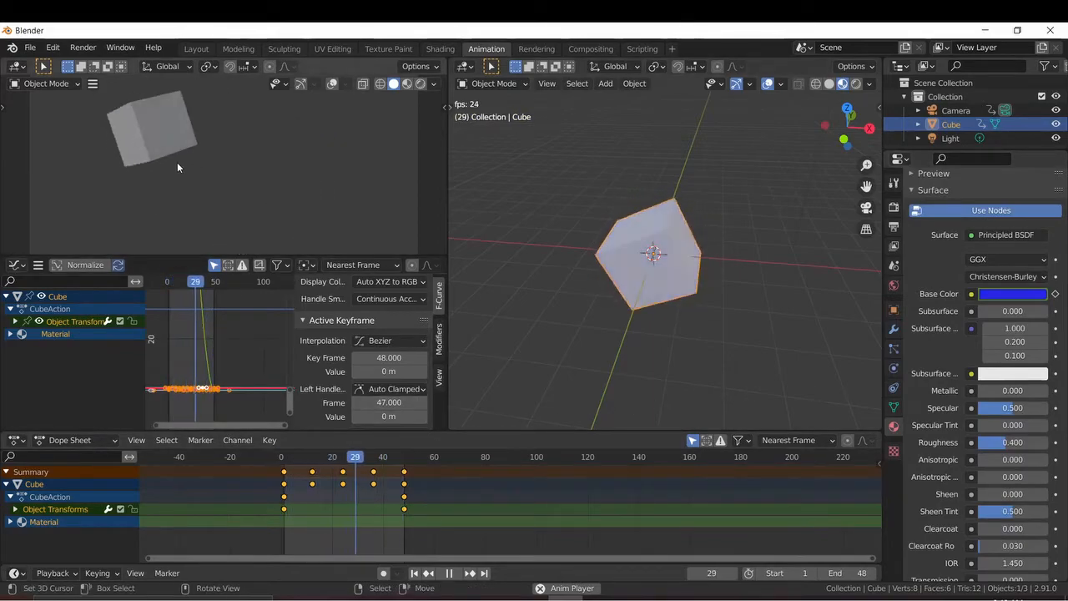
left_click(406, 83)
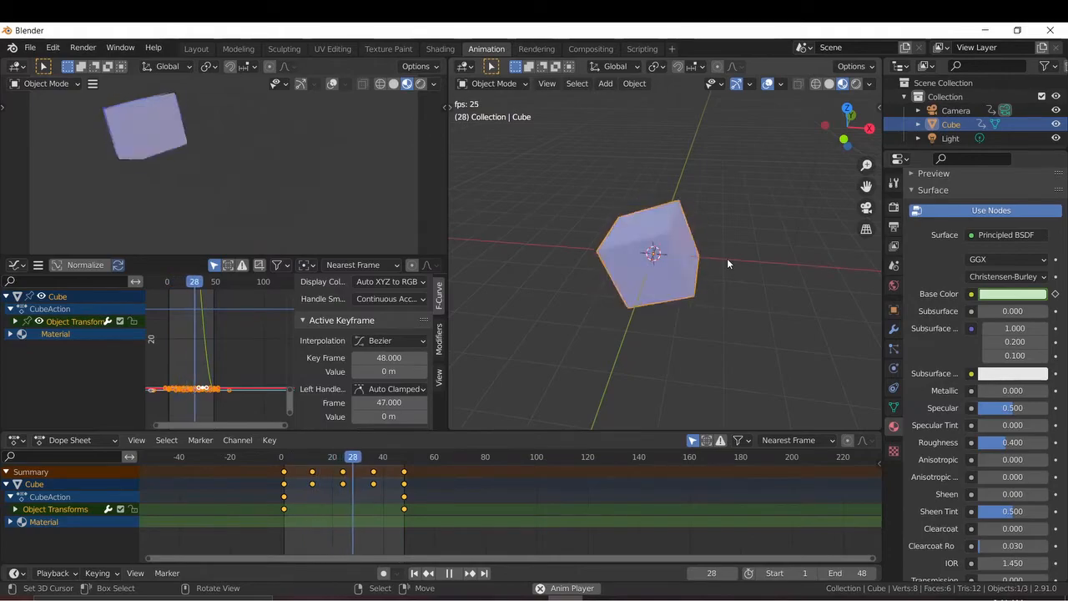
Step: Stop the playback, return to frame 1 and add a Subdivision Surface modifier to the cube with viewport level 0
left_click(893, 330)
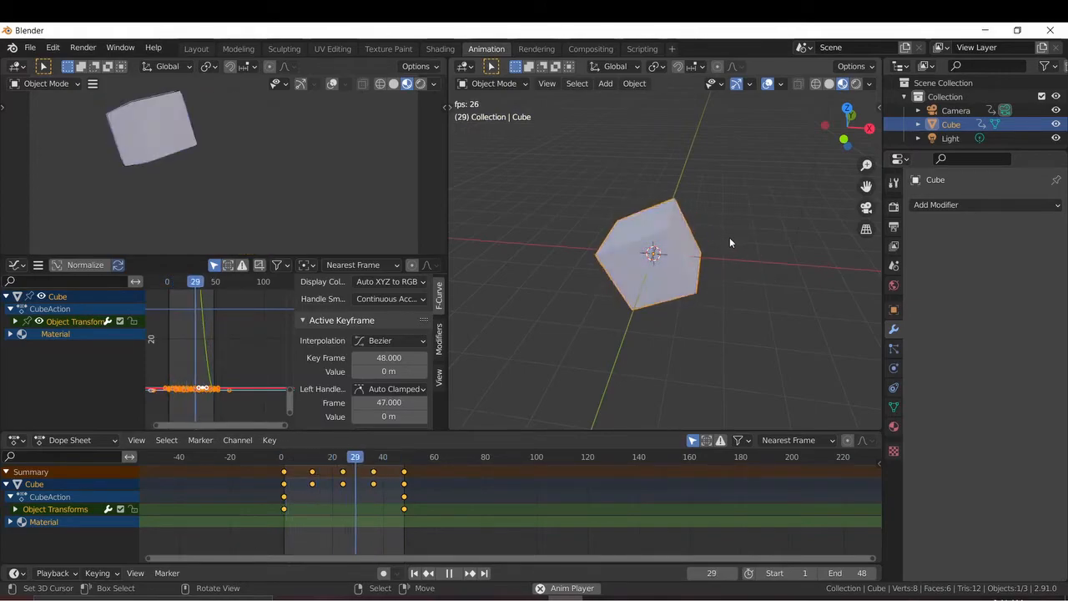
key("space")
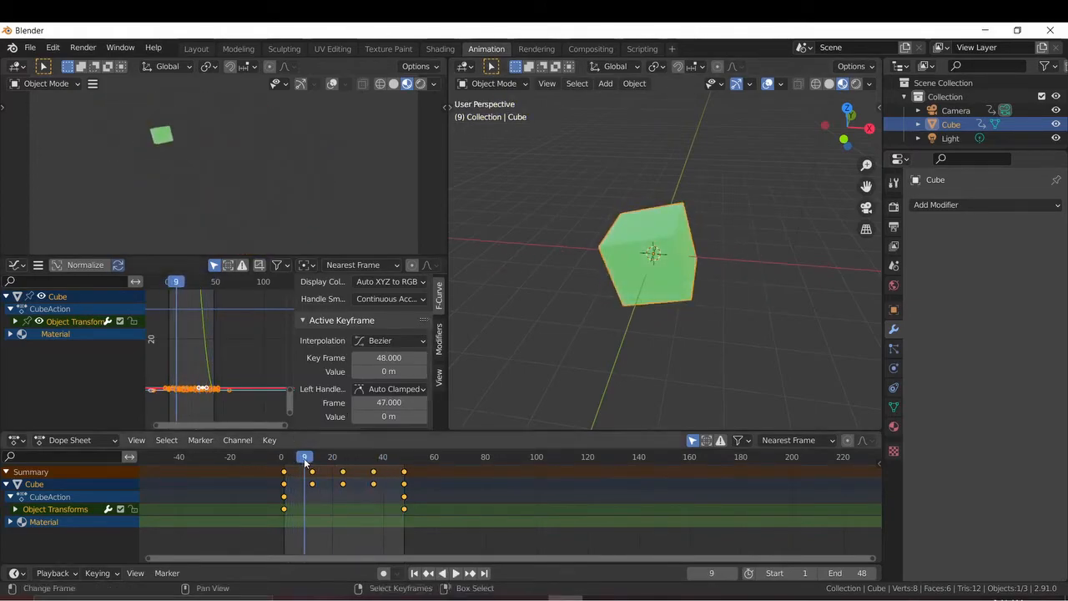
left_click_drag(305, 463, 284, 462)
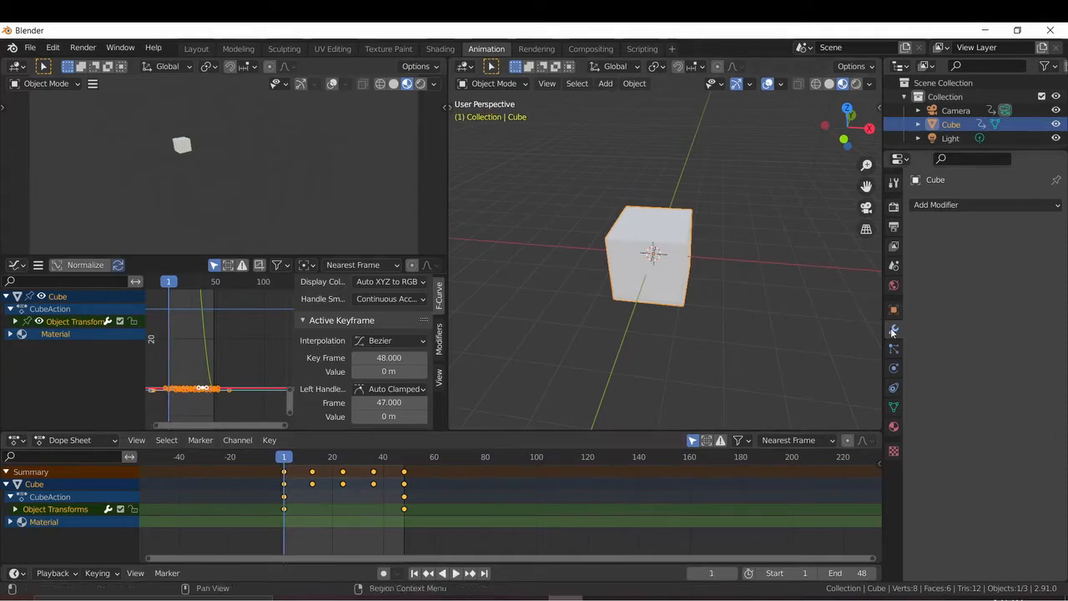
left_click(949, 209)
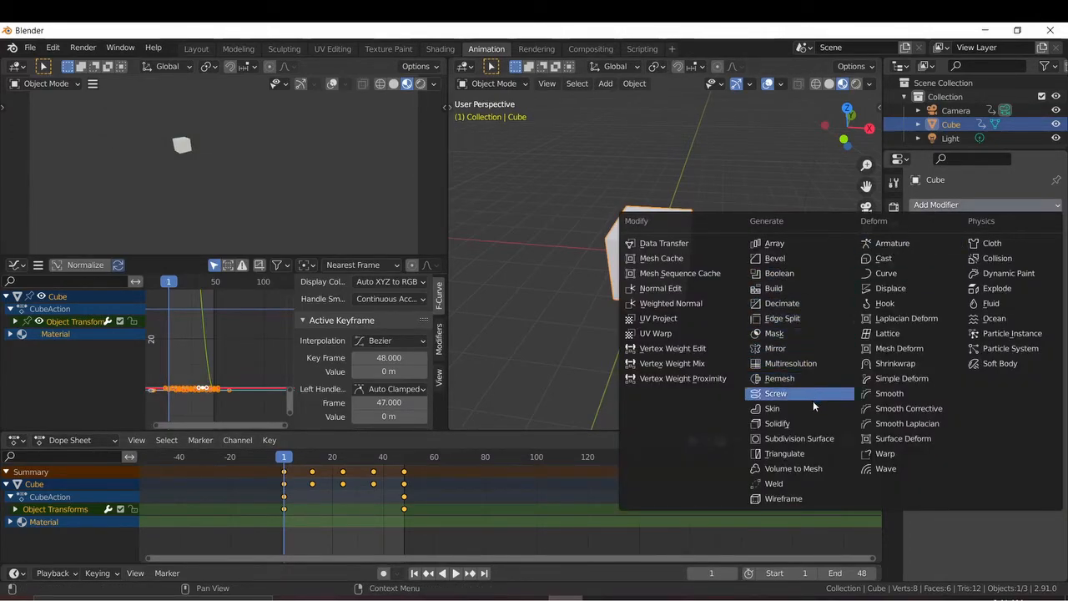
left_click(818, 437)
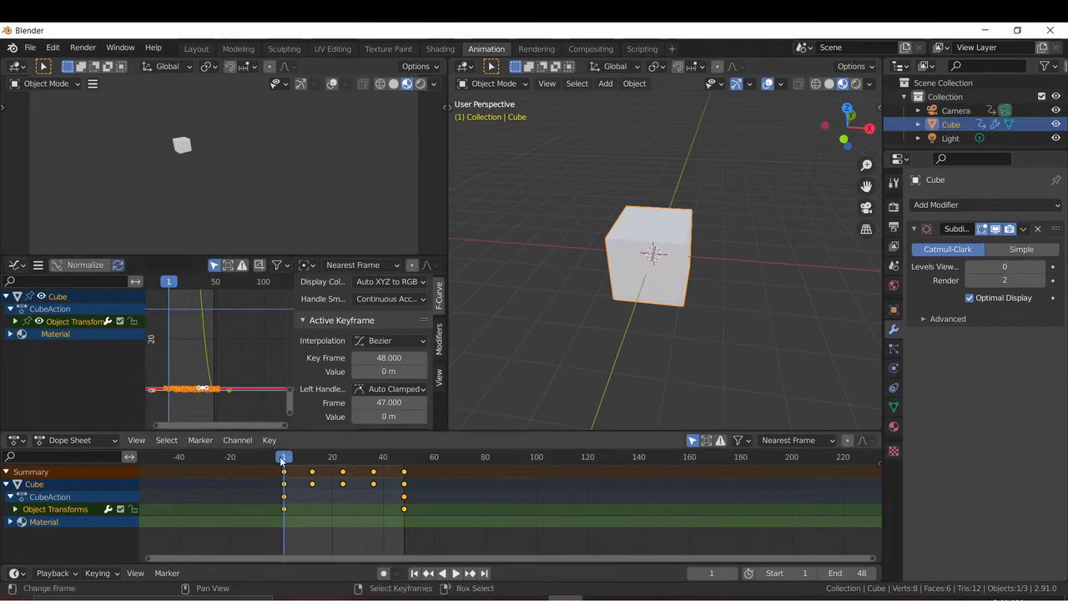
Step: Keyframe the Subdivision modifier's viewport level at 0 on frame 48 and at 3 on frame 1
left_click_drag(282, 460, 405, 470)
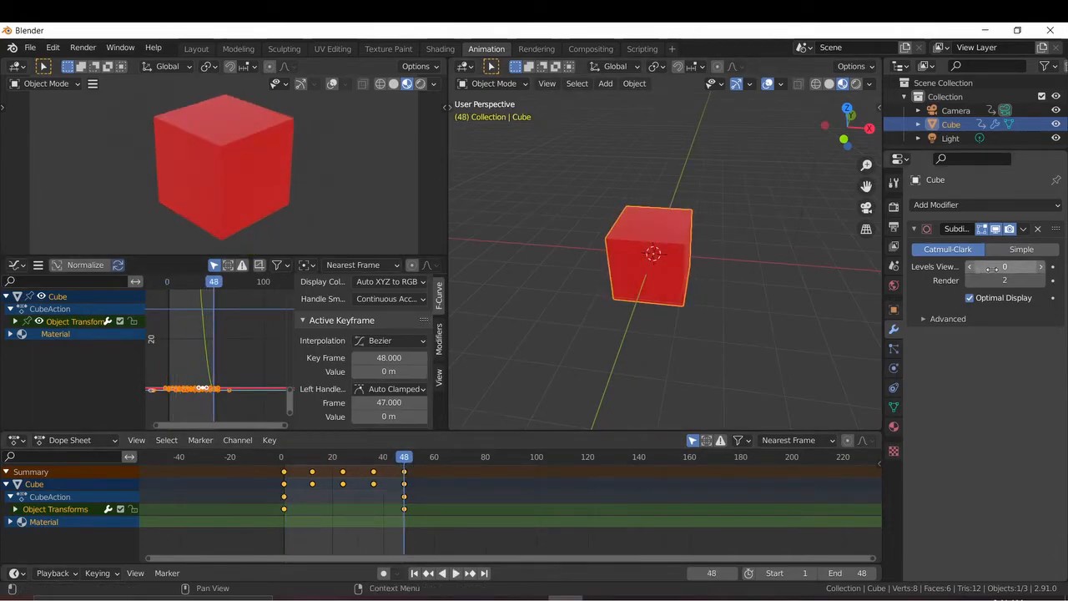
key("i")
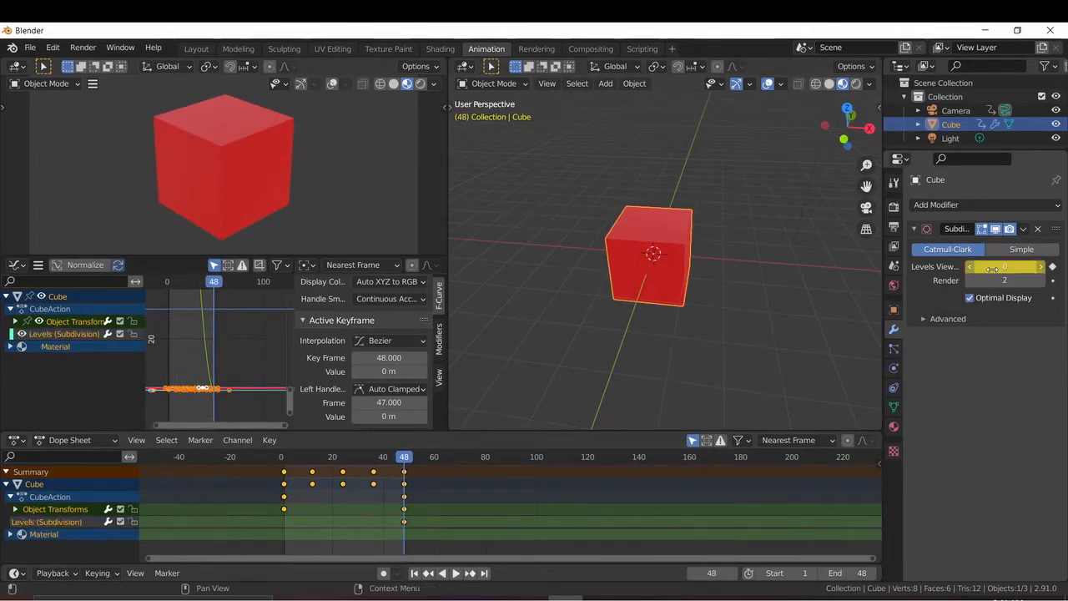
key("space")
left_click(284, 461)
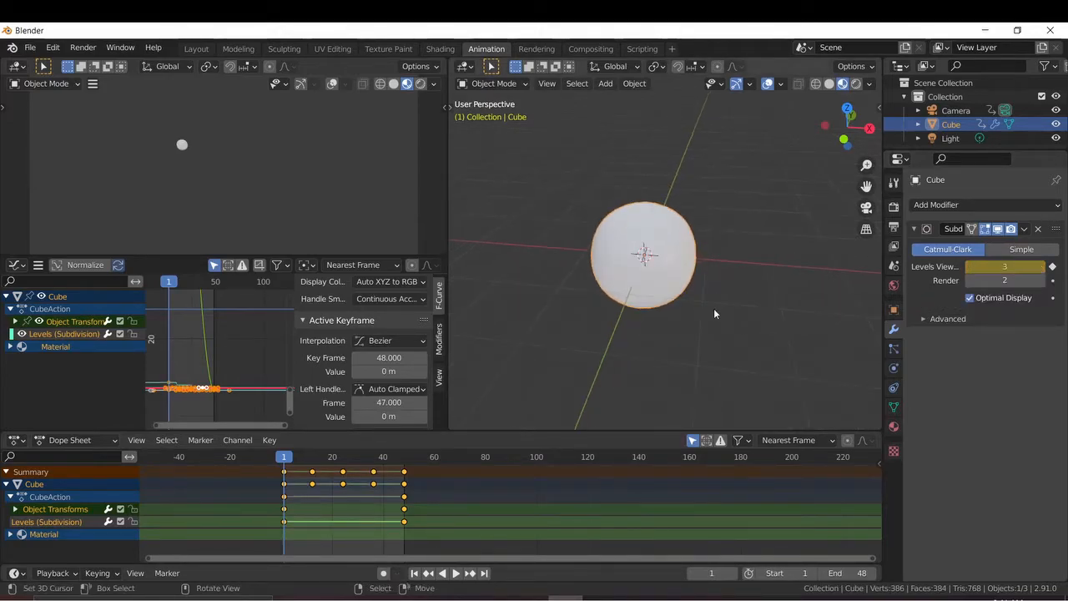
Step: Play back the subdivision animation, then replay it from frame 1 to check the change from sphere to cube
key("space")
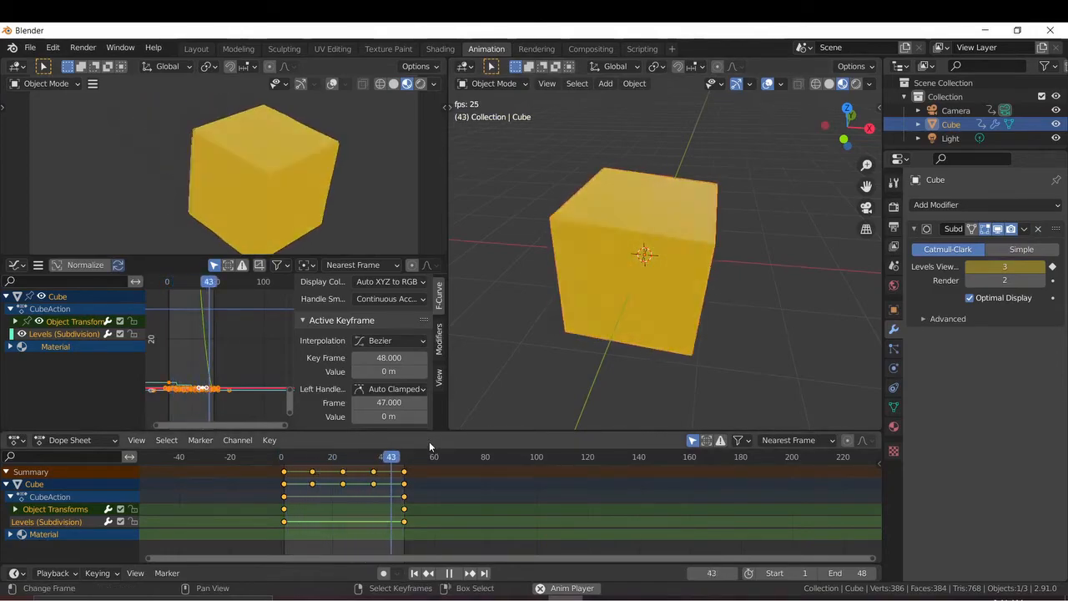
key("space")
key("space")
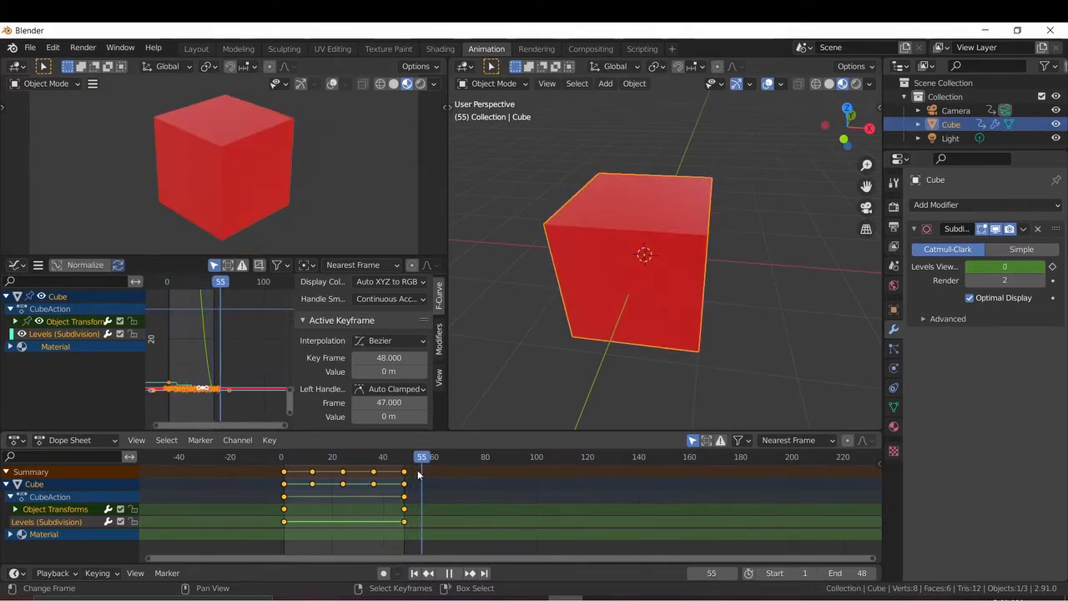
left_click(285, 475)
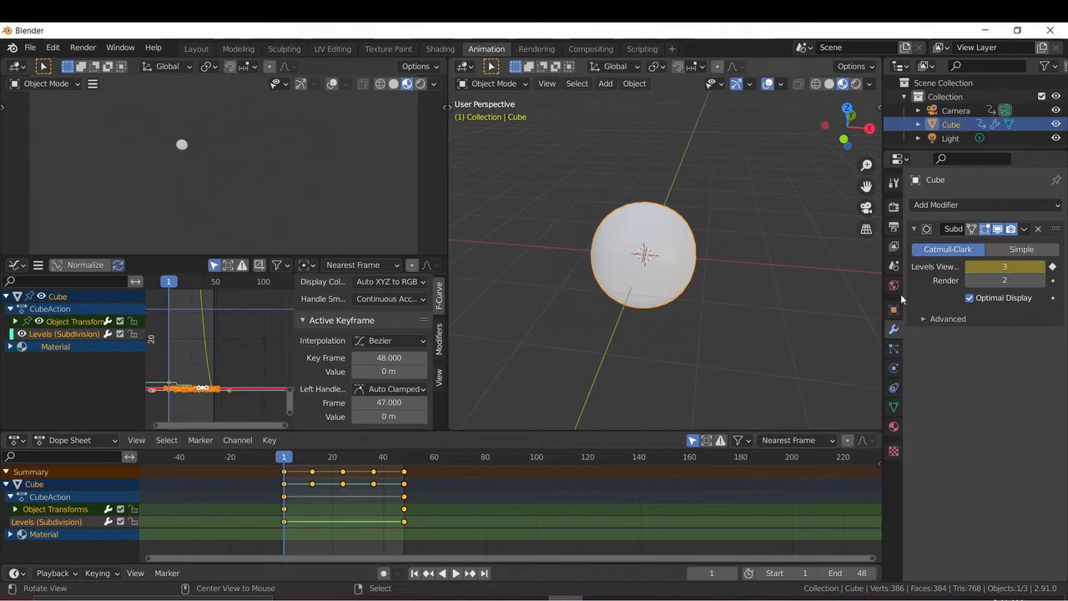
key("space")
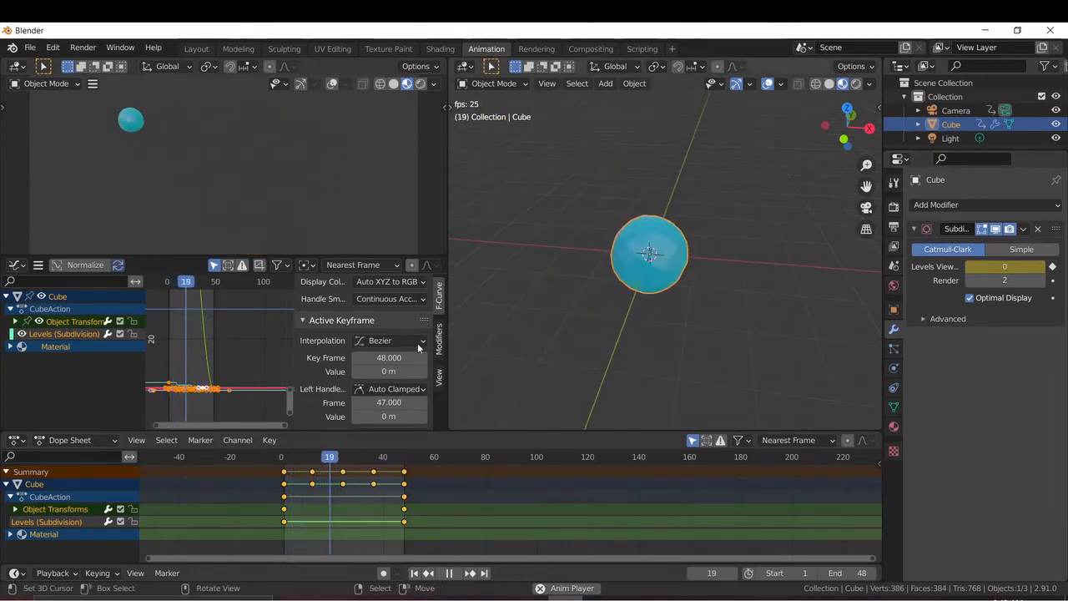
scroll(242, 367, "down", 1)
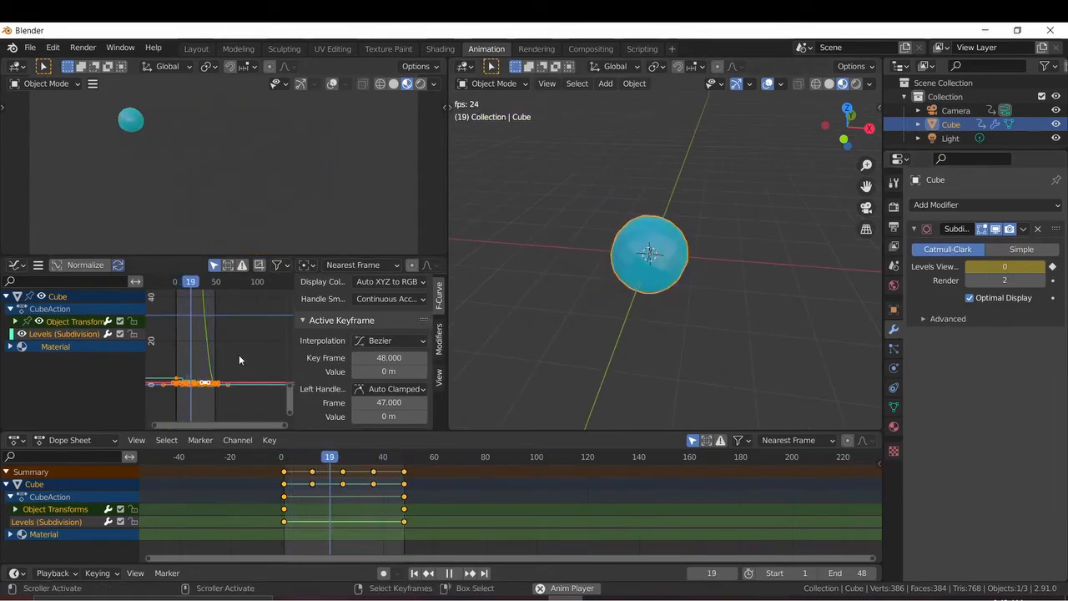